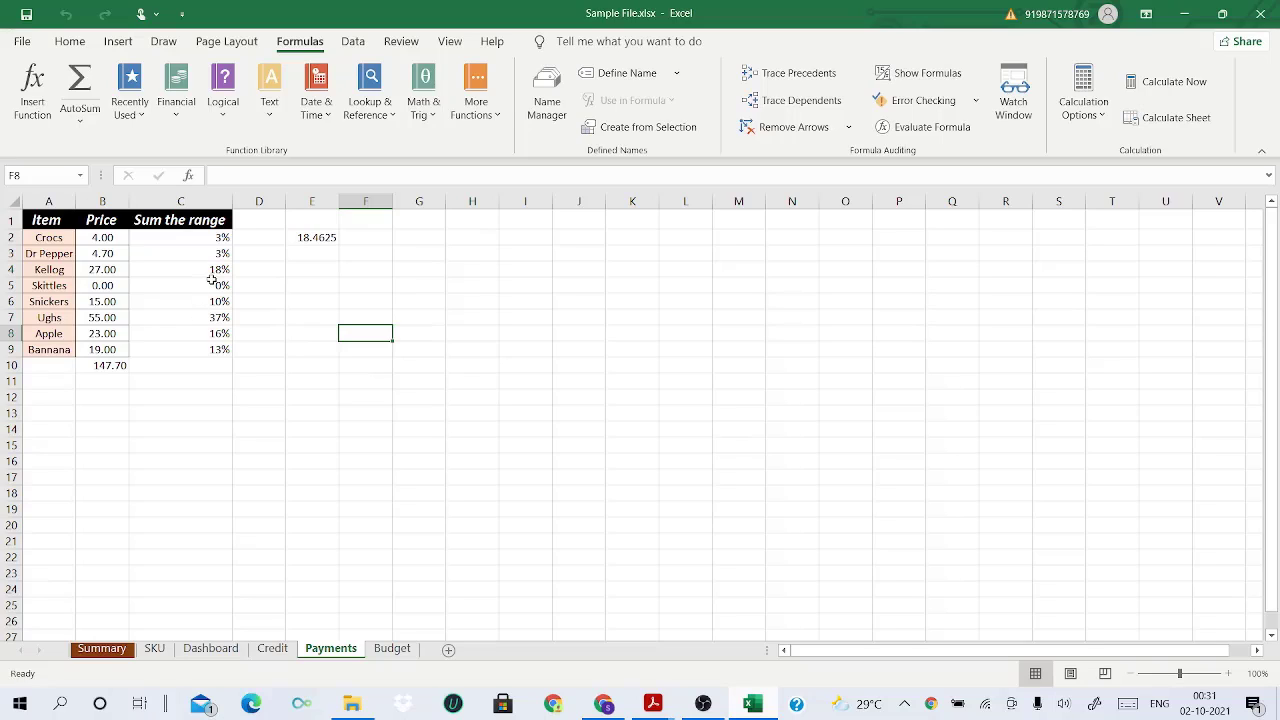
- Look over the percentages in the Payments sheet, then review the Dashboard, SKU and Summary sheets
{"action": "left_click", "coordinate": [188, 237]}
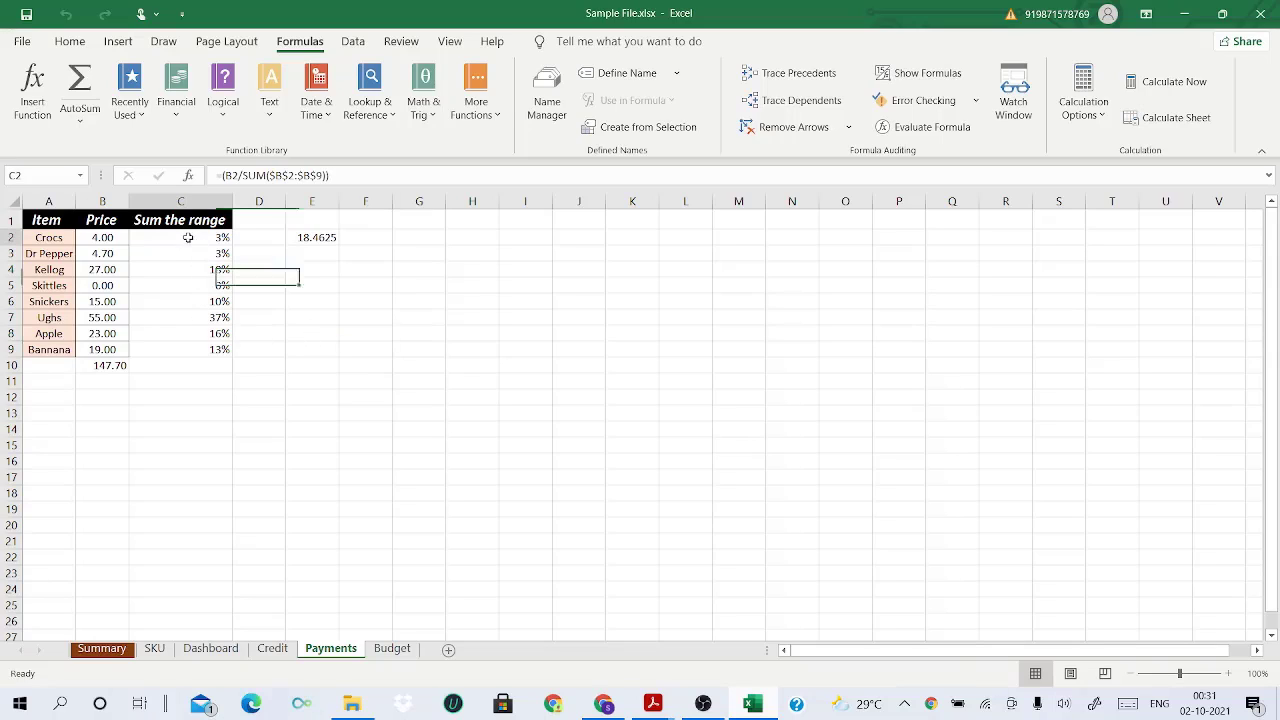
{"action": "left_click_drag", "start_coordinate": [188, 237], "coordinate": [193, 366]}
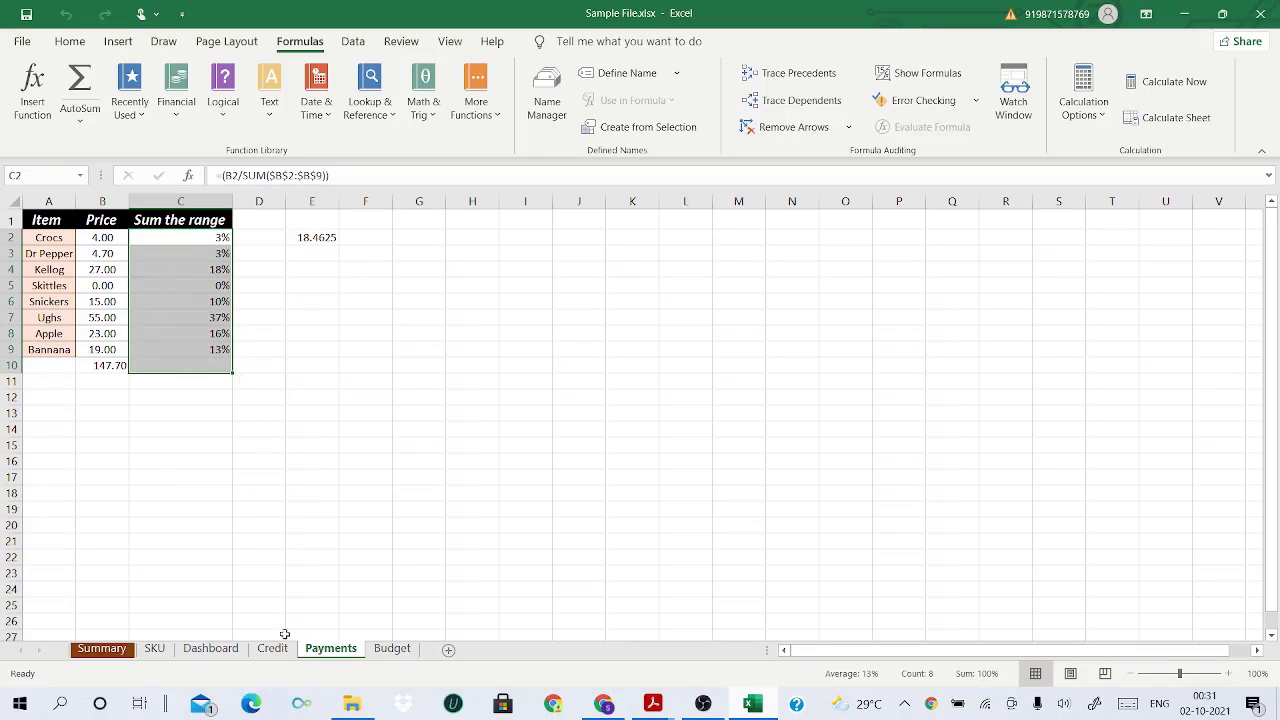
{"action": "left_click", "coordinate": [210, 648]}
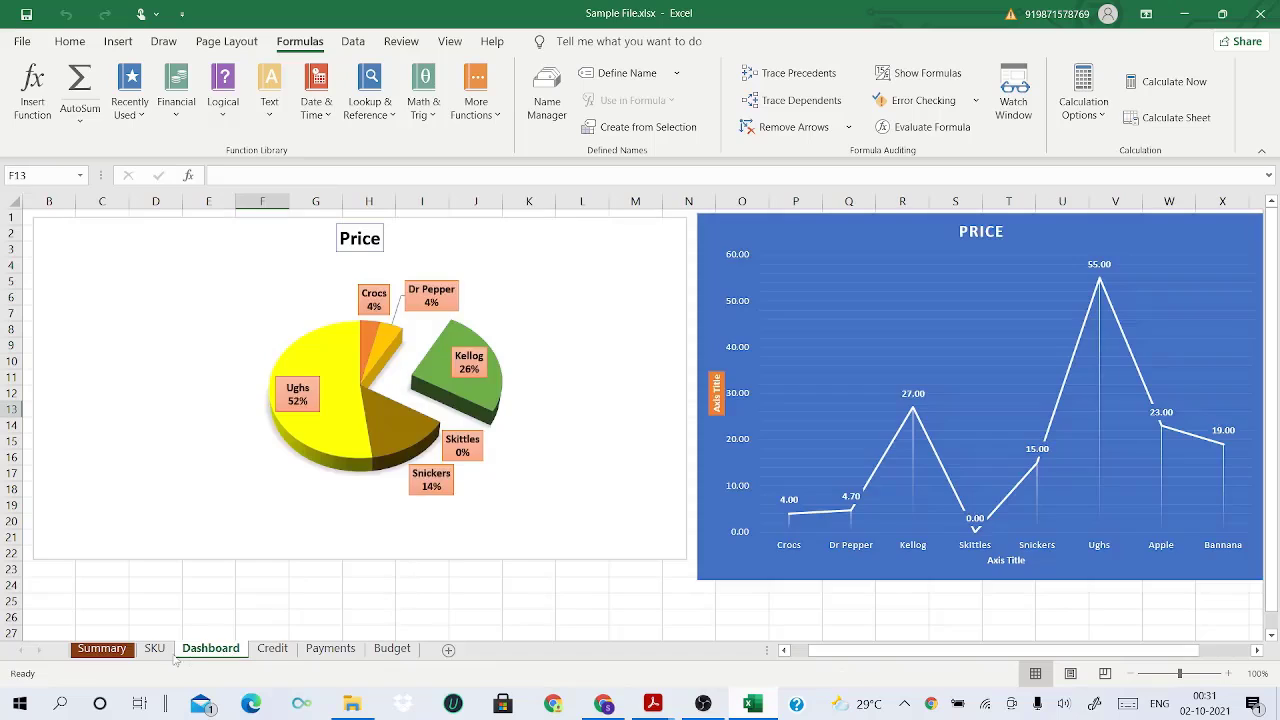
{"action": "left_click", "coordinate": [154, 650]}
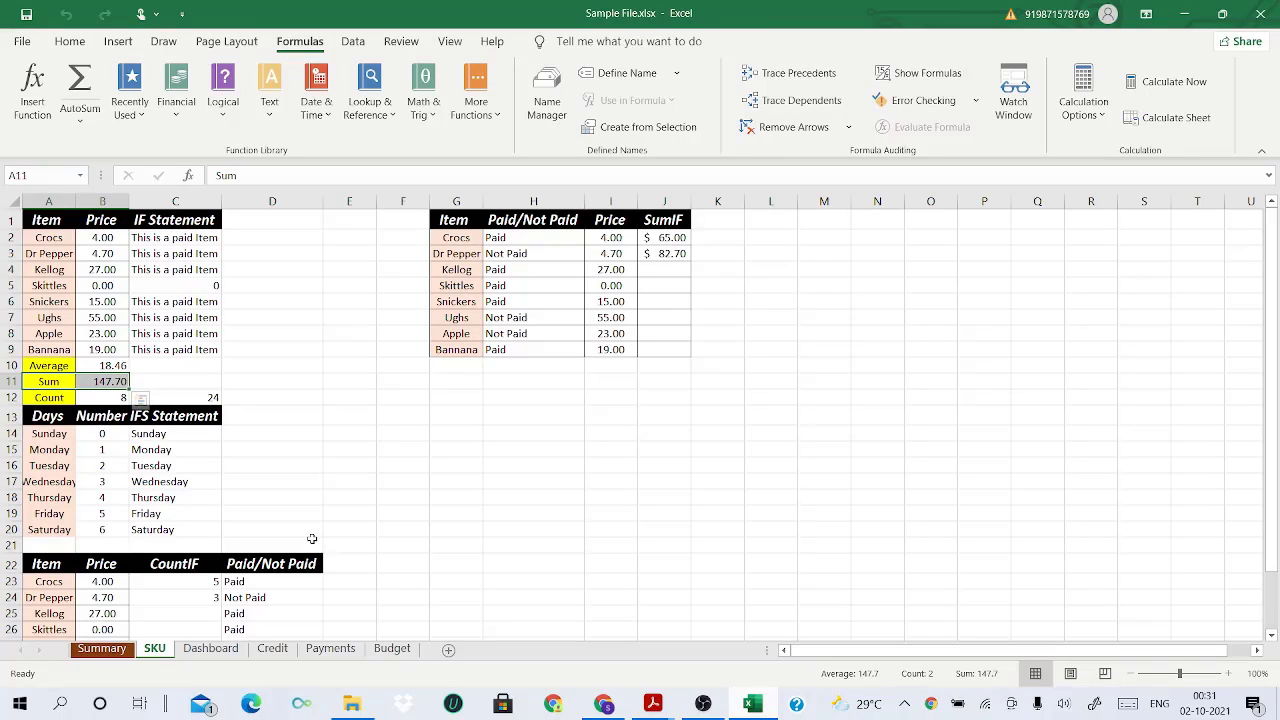
{"action": "left_click", "coordinate": [118, 651]}
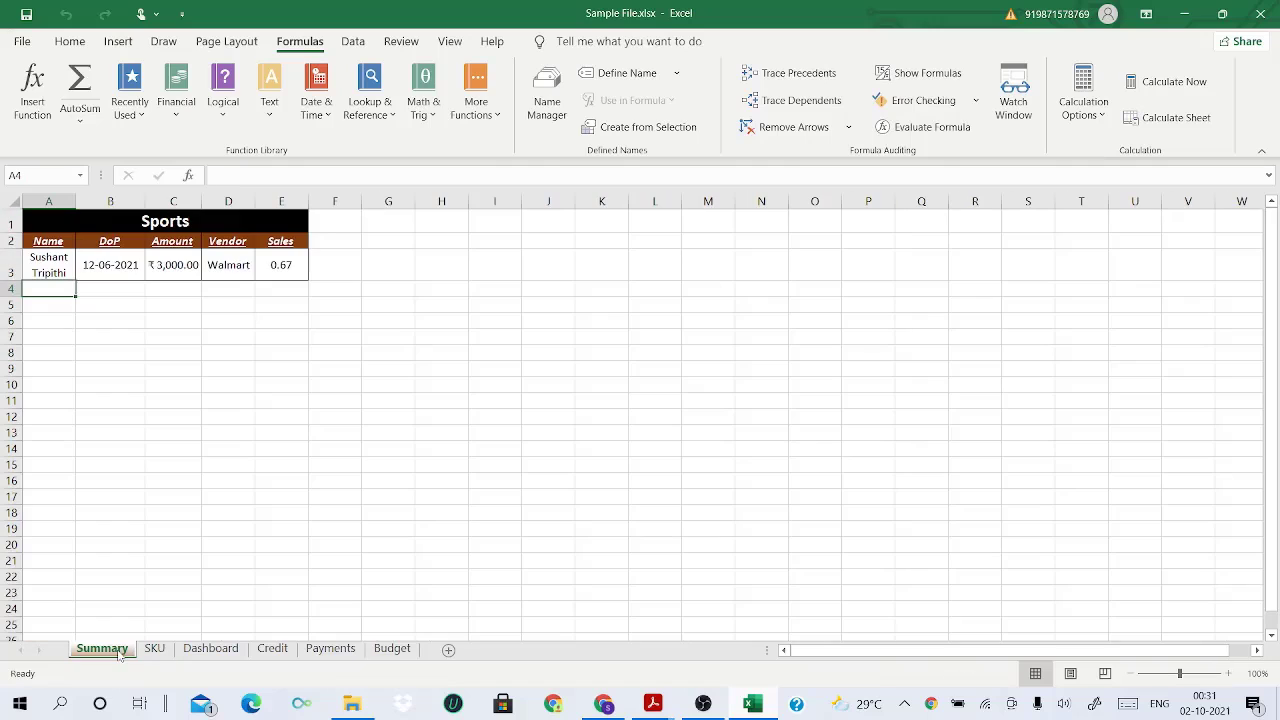
- Examine the Budget sheet from the salaries through equipment and extras to the budget summary rows
{"action": "left_click", "coordinate": [392, 649]}
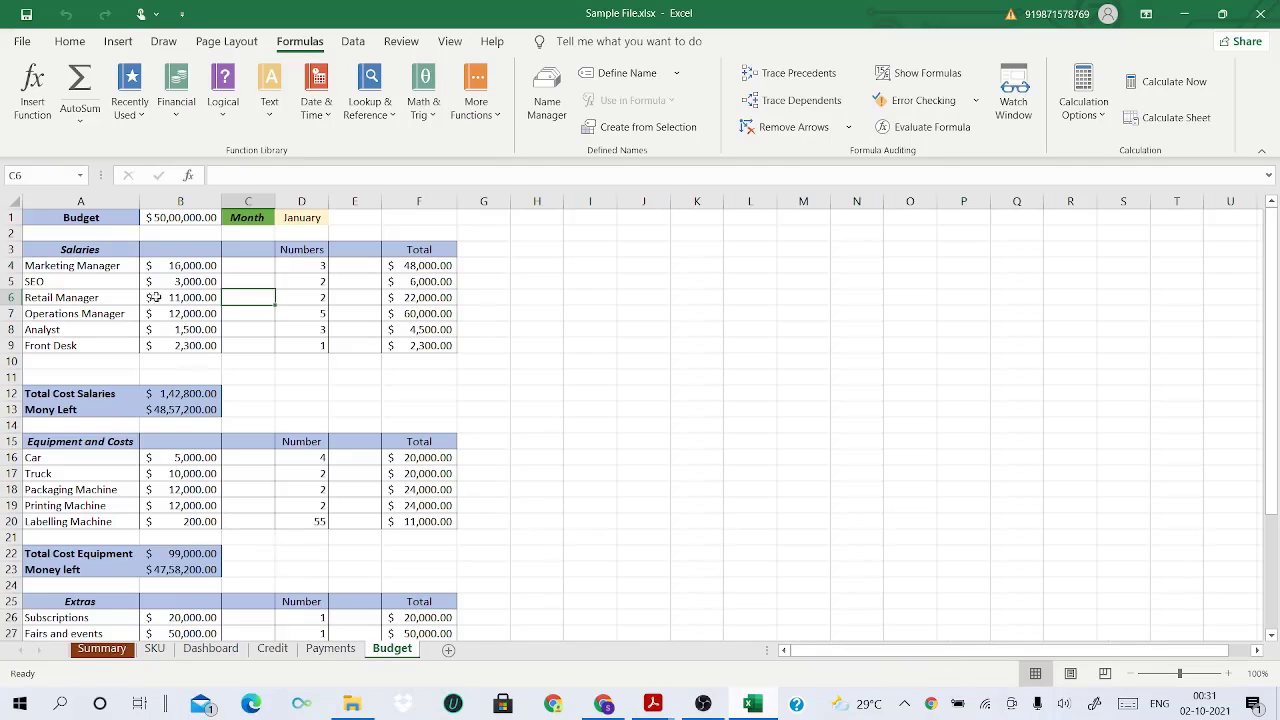
{"action": "left_click", "coordinate": [94, 222]}
{"action": "left_click_drag", "start_coordinate": [94, 222], "coordinate": [420, 633]}
{"action": "scroll", "coordinate": [521, 461], "scroll_direction": "down", "scroll_amount": 5}
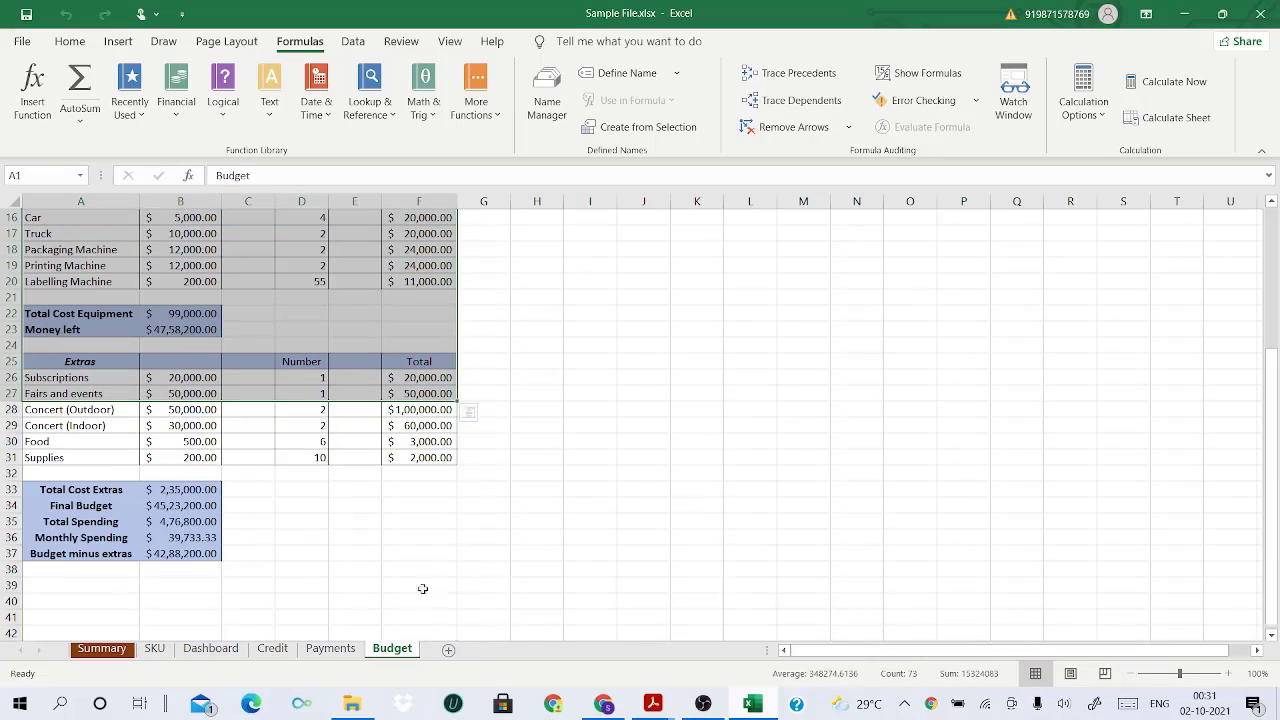
{"action": "scroll", "coordinate": [197, 553], "scroll_direction": "up", "scroll_amount": 5}
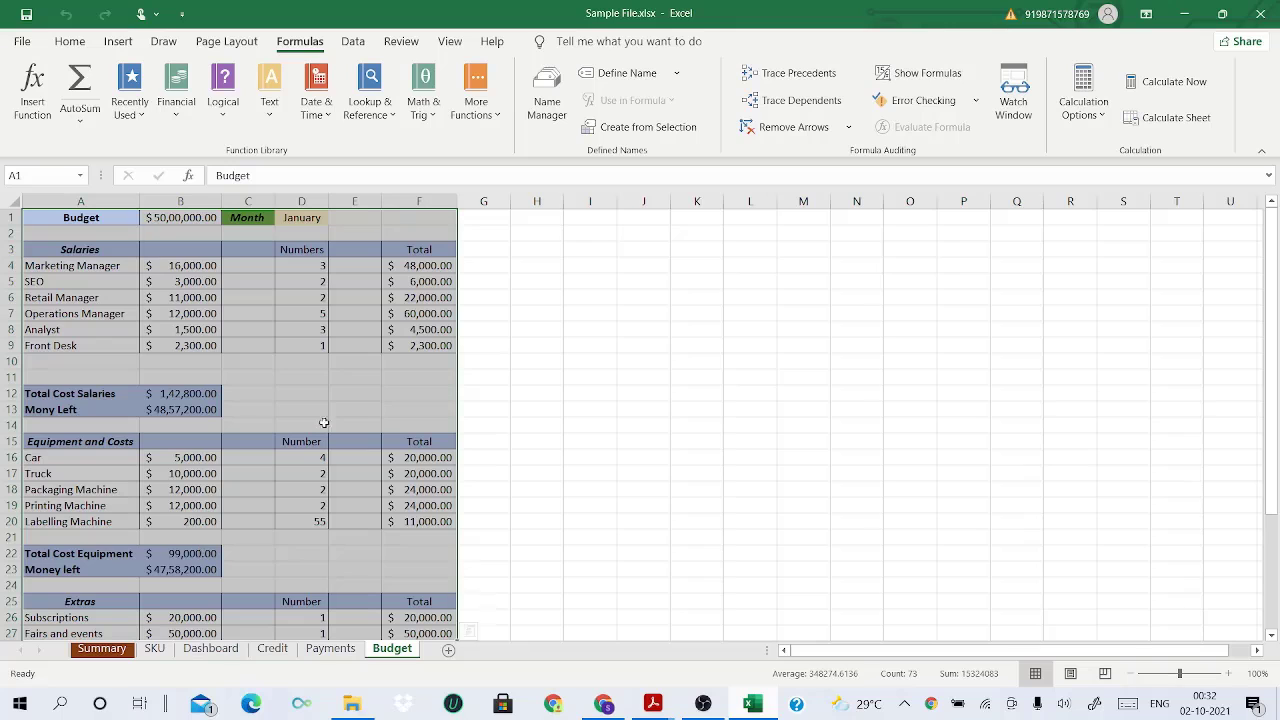
{"action": "scroll", "coordinate": [335, 363], "scroll_direction": "down", "scroll_amount": 5}
{"action": "scroll", "coordinate": [335, 364], "scroll_direction": "up", "scroll_amount": 5}
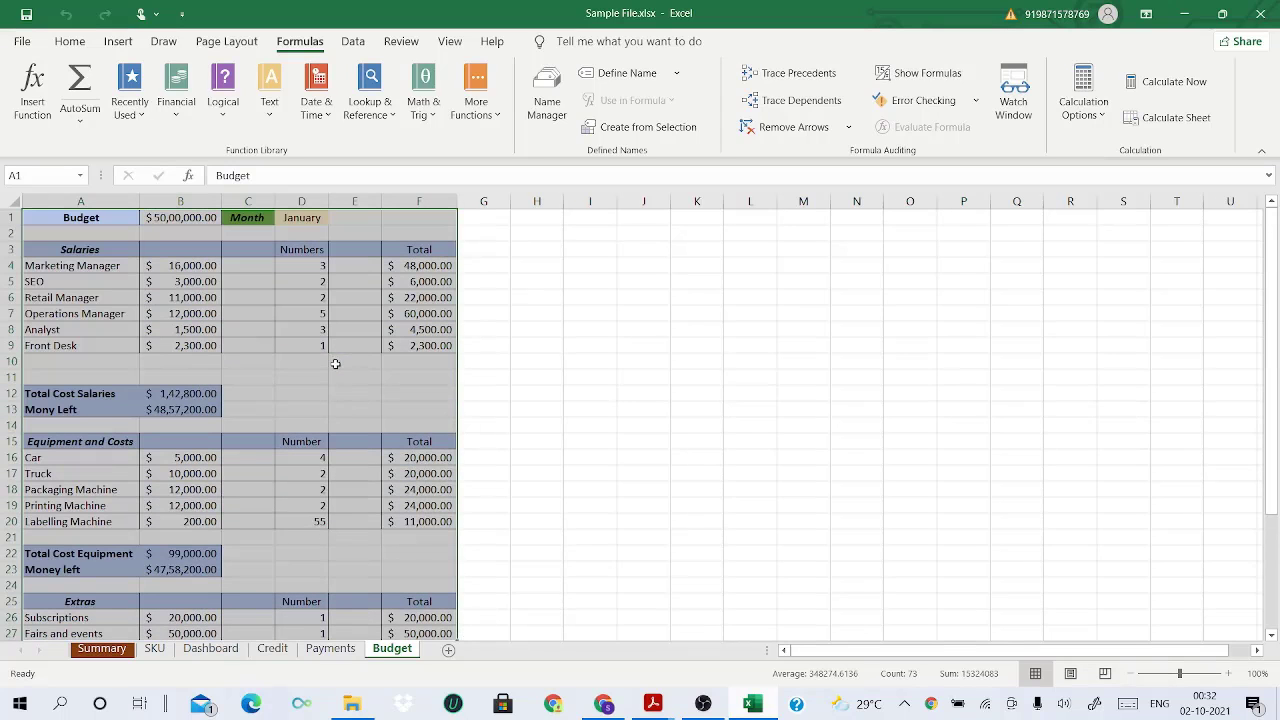
- Return to the Payments sheet and inspect the percentage formulas in column C and the total formula in B10
{"action": "left_click", "coordinate": [330, 648]}
{"action": "left_click", "coordinate": [271, 334]}
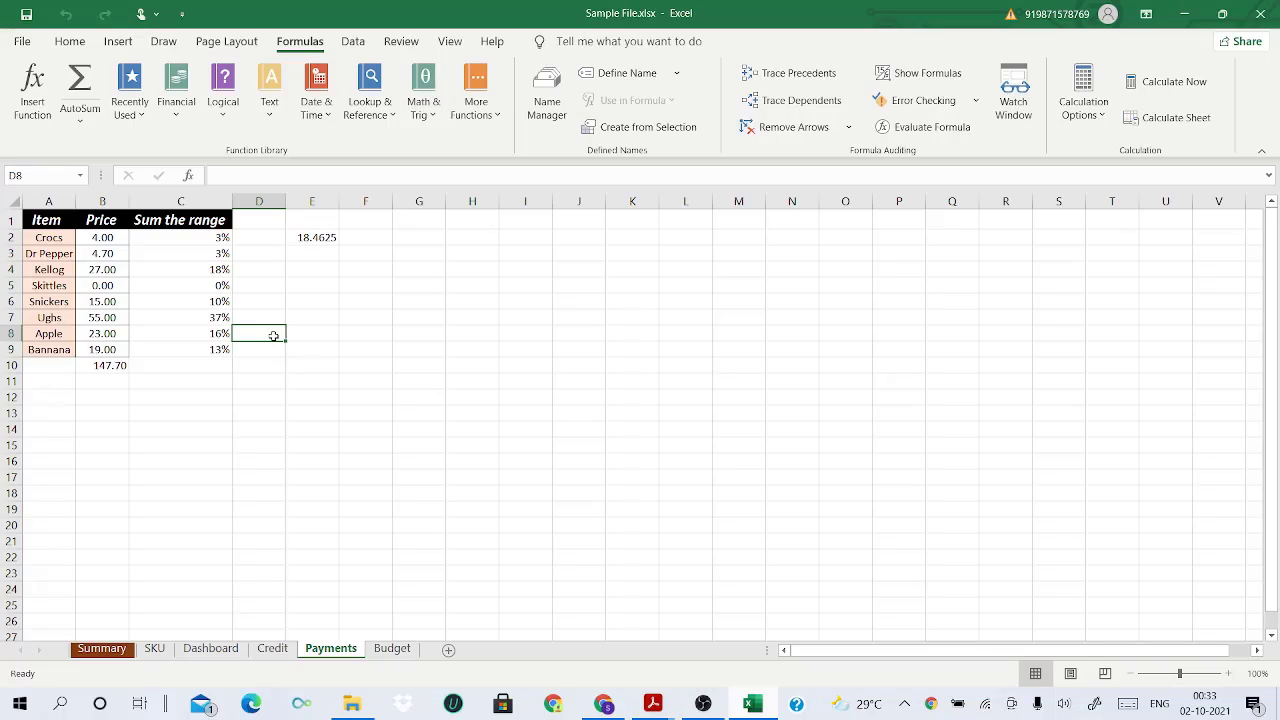
{"action": "left_click", "coordinate": [190, 232]}
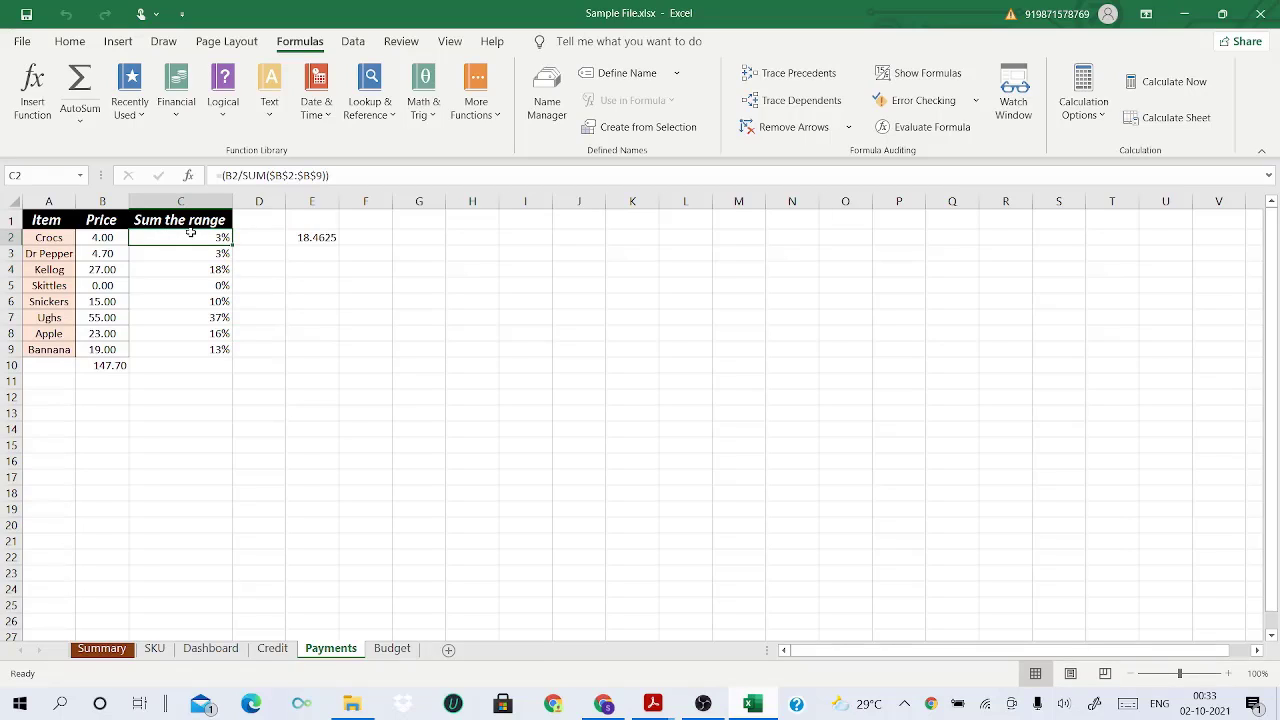
{"action": "left_click_drag", "start_coordinate": [190, 232], "coordinate": [211, 363]}
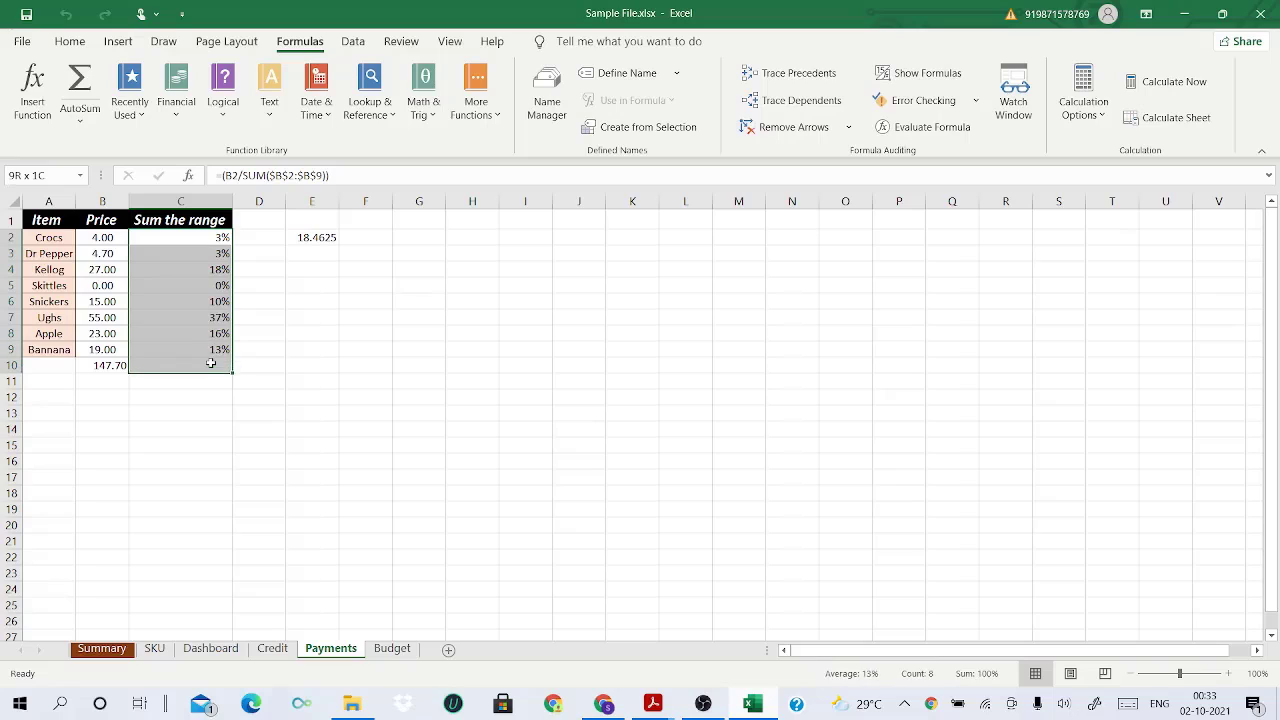
{"action": "left_click", "coordinate": [163, 240]}
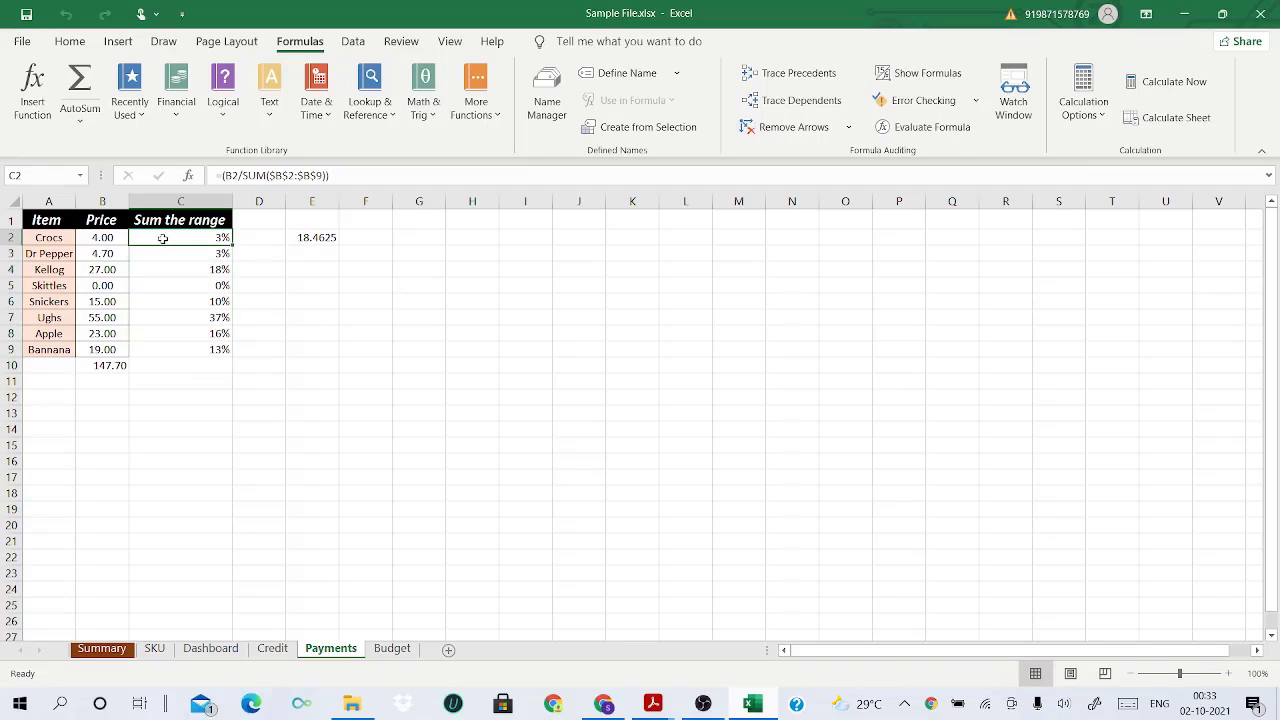
{"action": "left_click", "coordinate": [117, 366]}
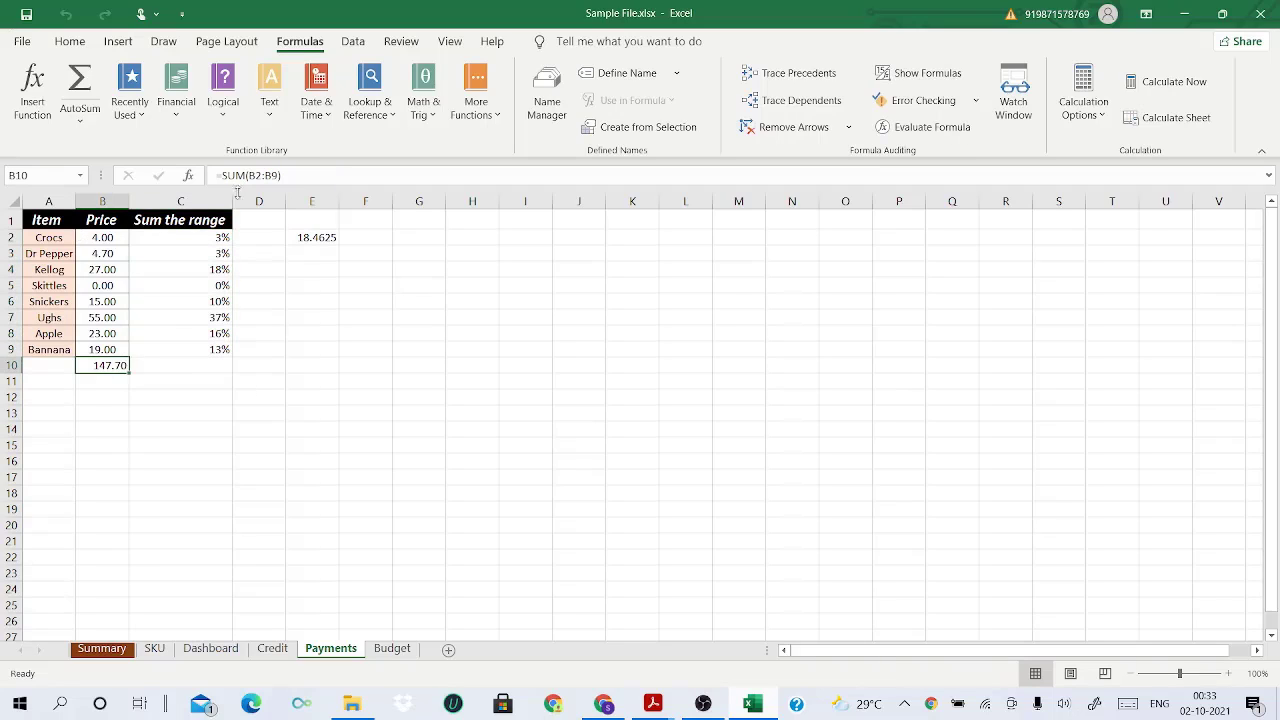
{"action": "left_click_drag", "start_coordinate": [299, 172], "coordinate": [131, 420]}
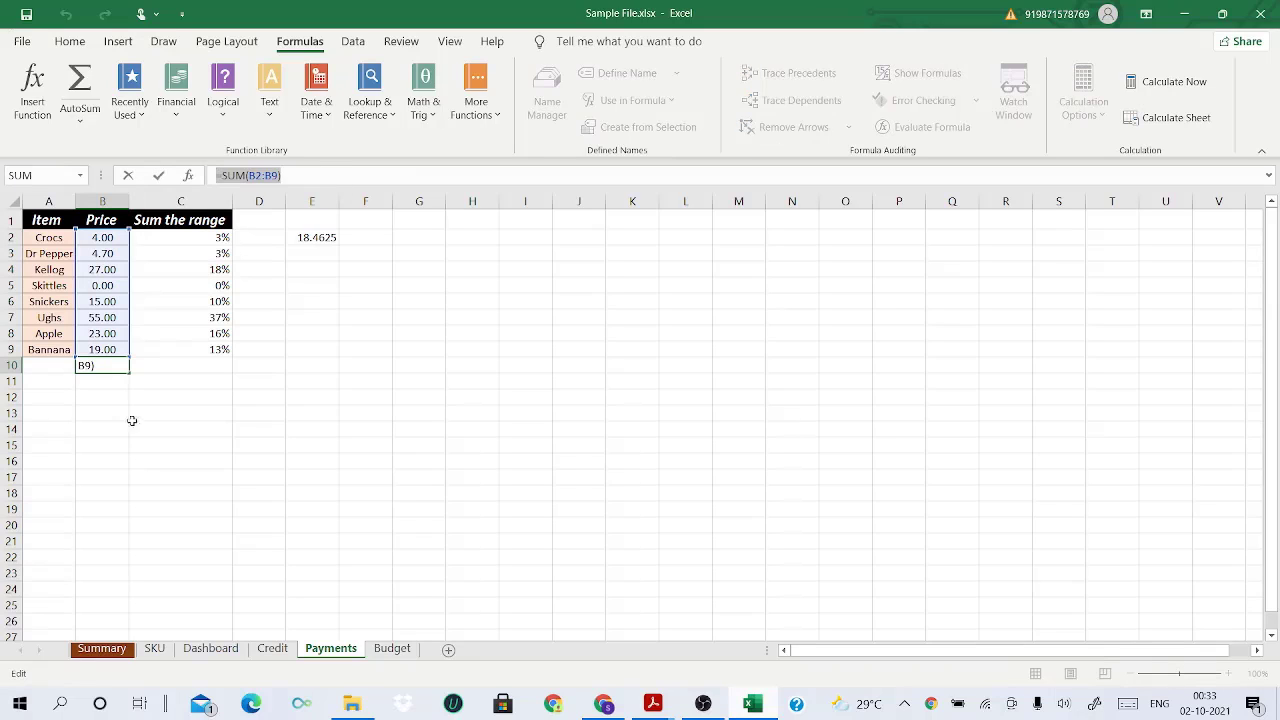
{"action": "type", "text": "="}
{"action": "left_click", "coordinate": [378, 322]}
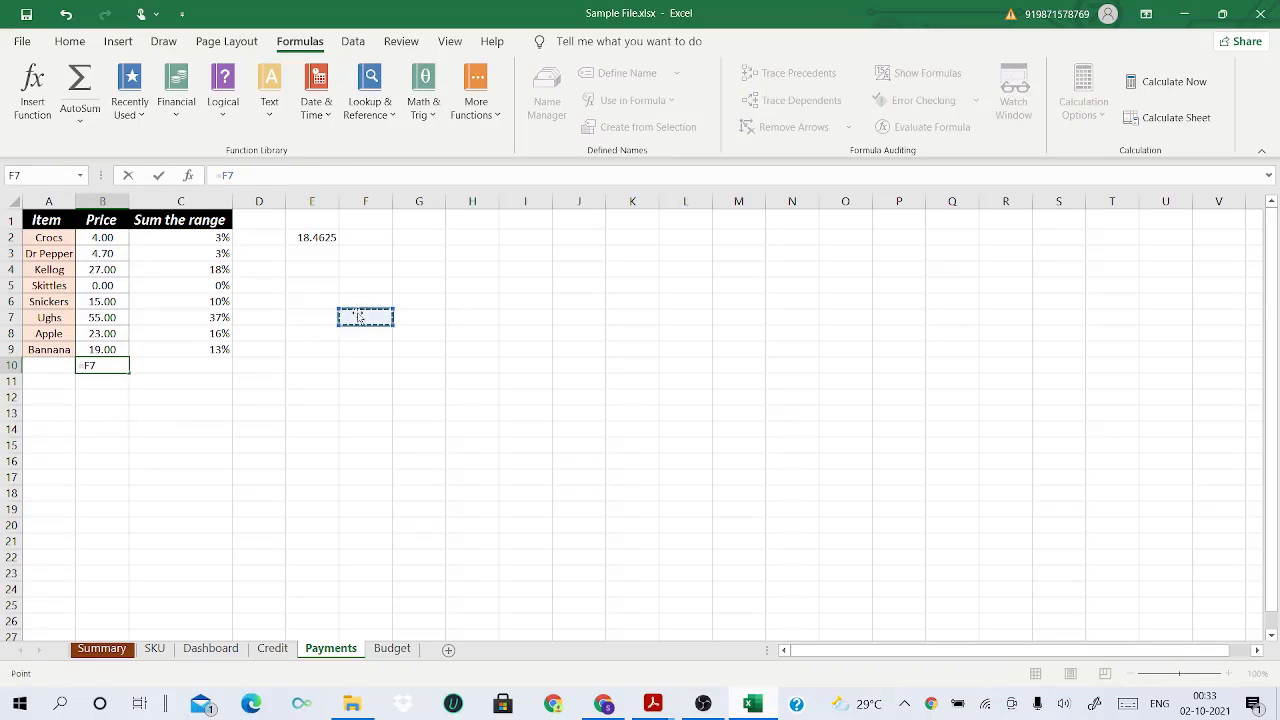
{"action": "key", "text": "Escape"}
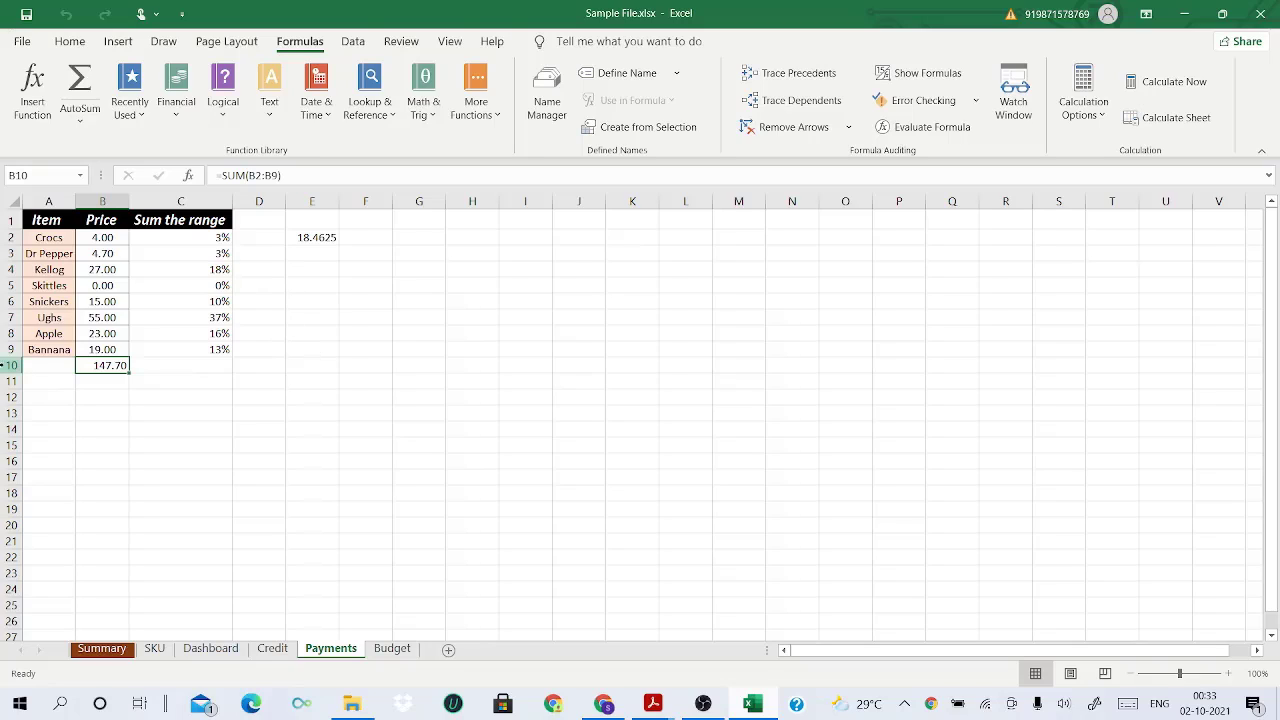
{"action": "left_click", "coordinate": [106, 410]}
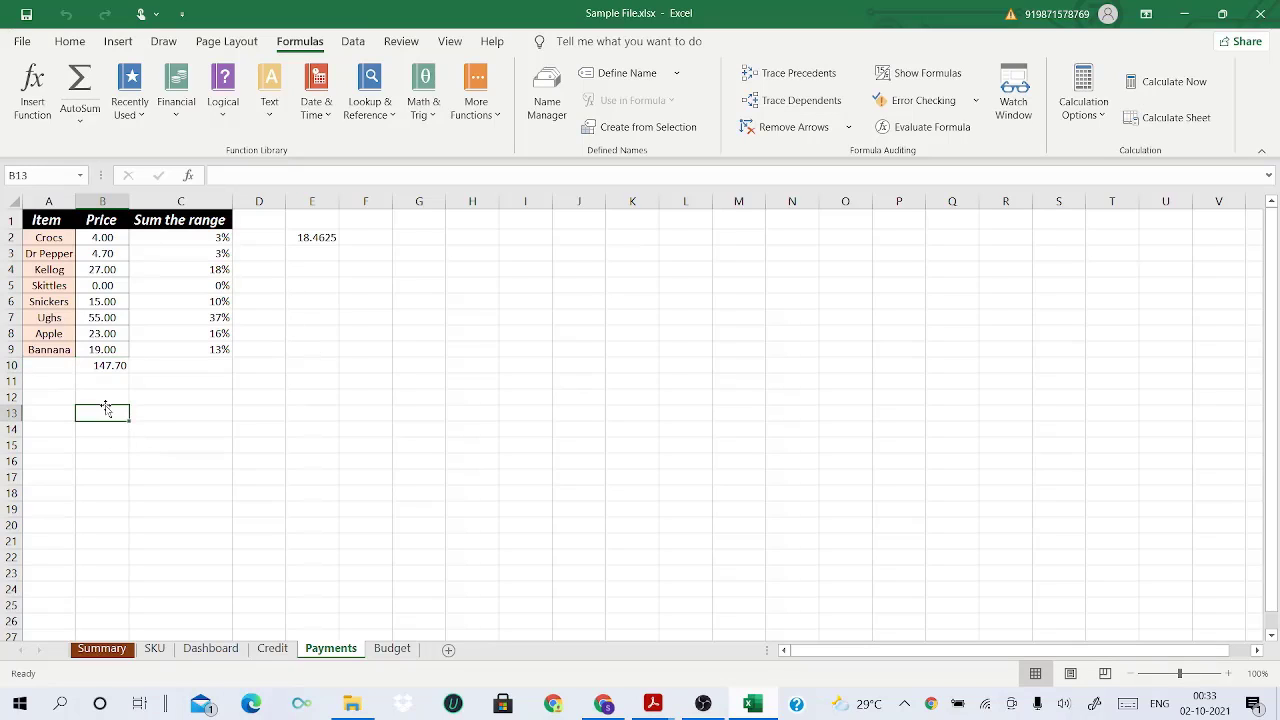
- Apply the AutoSum Sum function to the Price values in B2:B9 and check the formula in B10
{"action": "left_click_drag", "start_coordinate": [98, 240], "coordinate": [112, 351]}
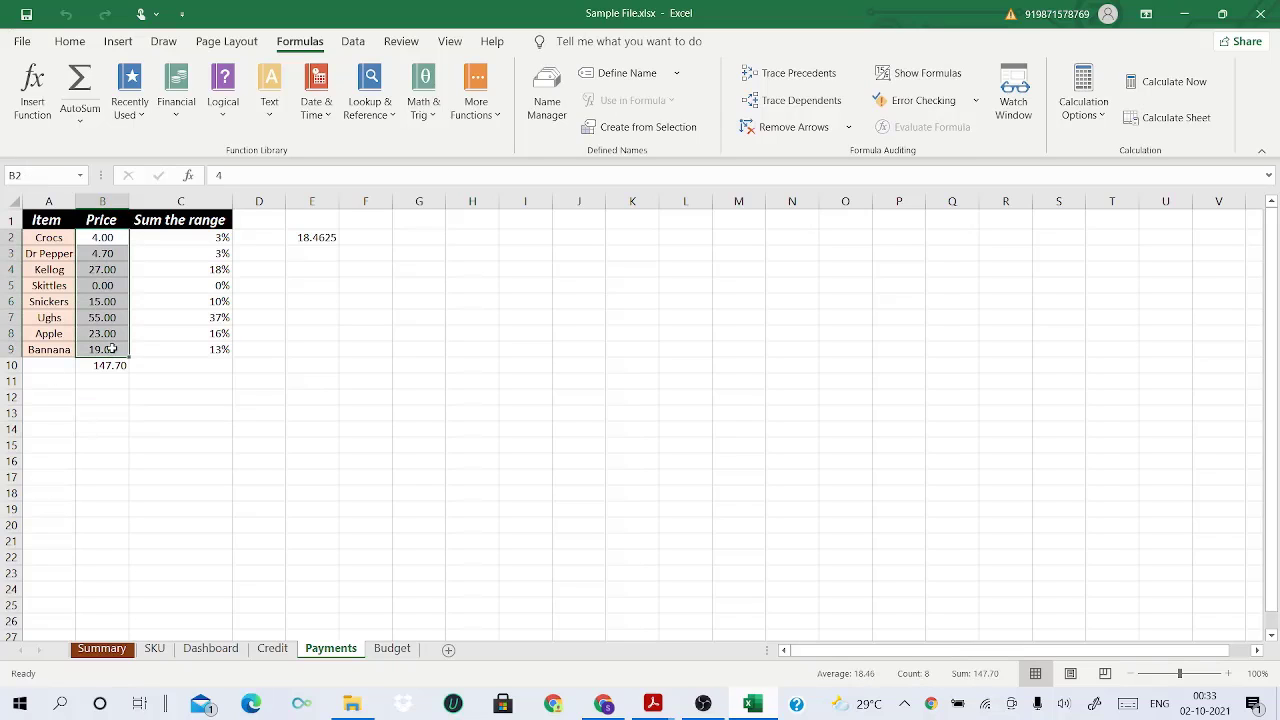
{"action": "left_click", "coordinate": [252, 43]}
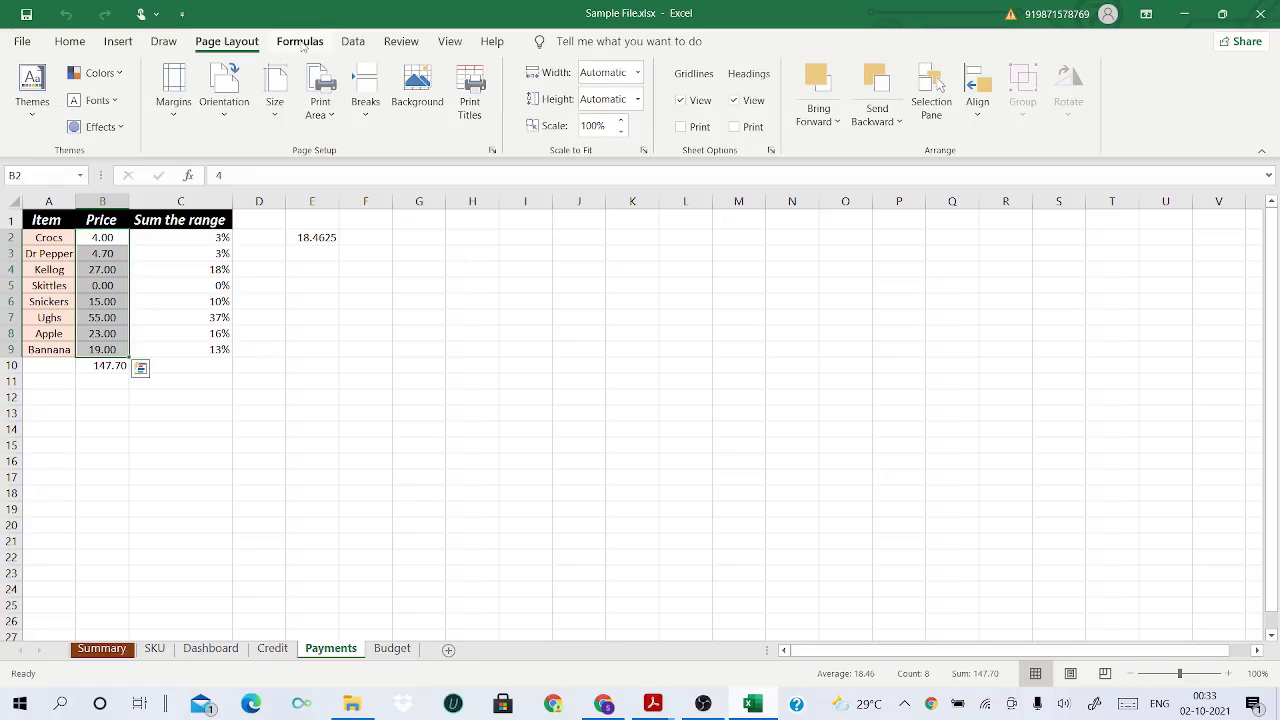
{"action": "left_click", "coordinate": [302, 46]}
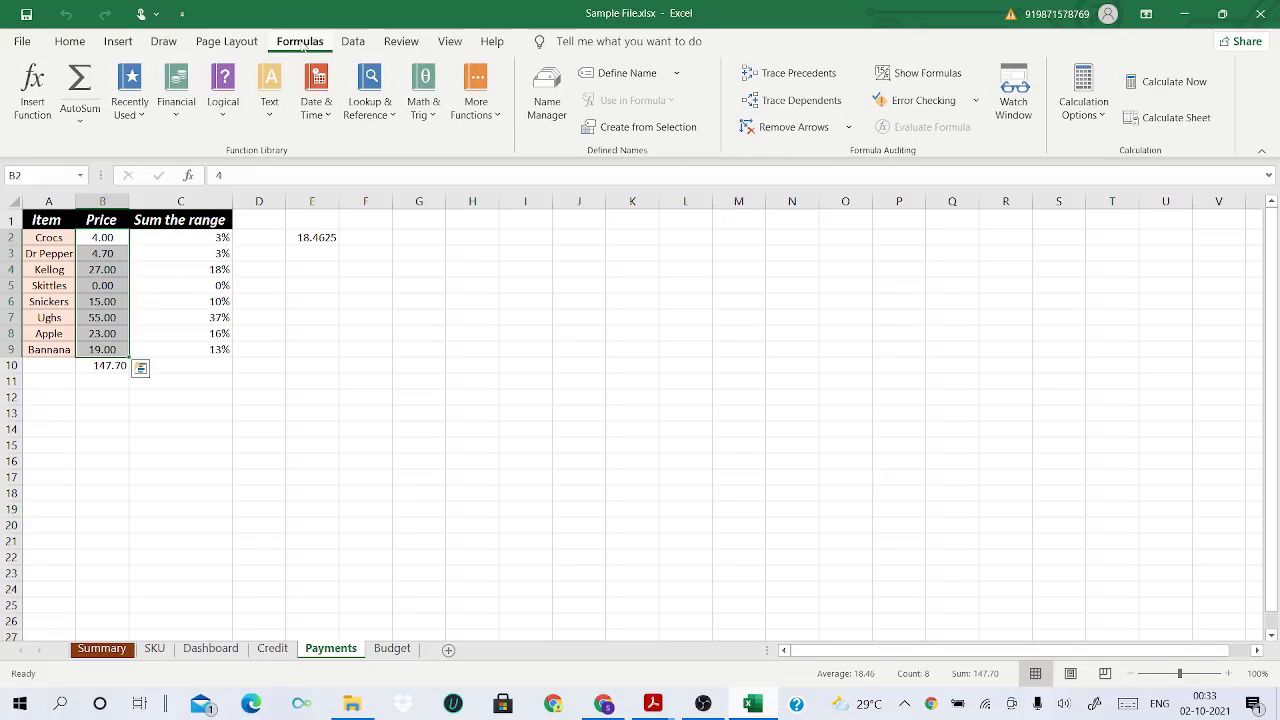
{"action": "left_click", "coordinate": [87, 126]}
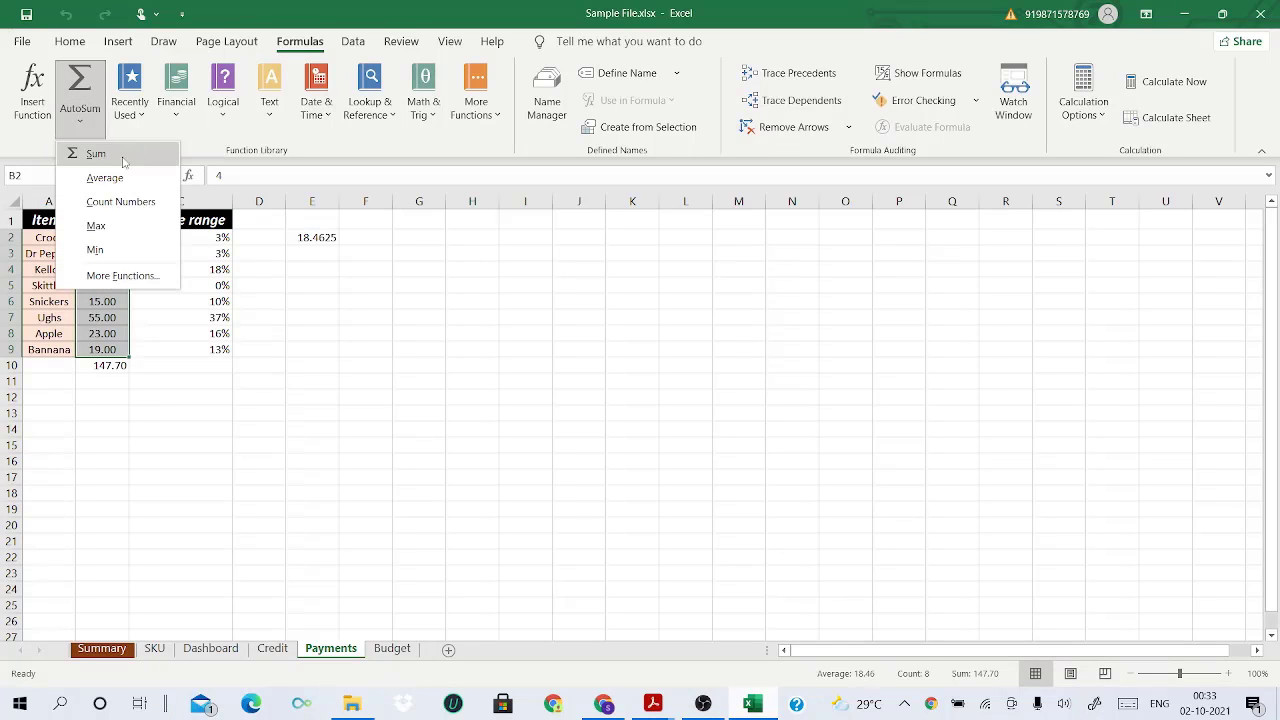
{"action": "left_click", "coordinate": [123, 156]}
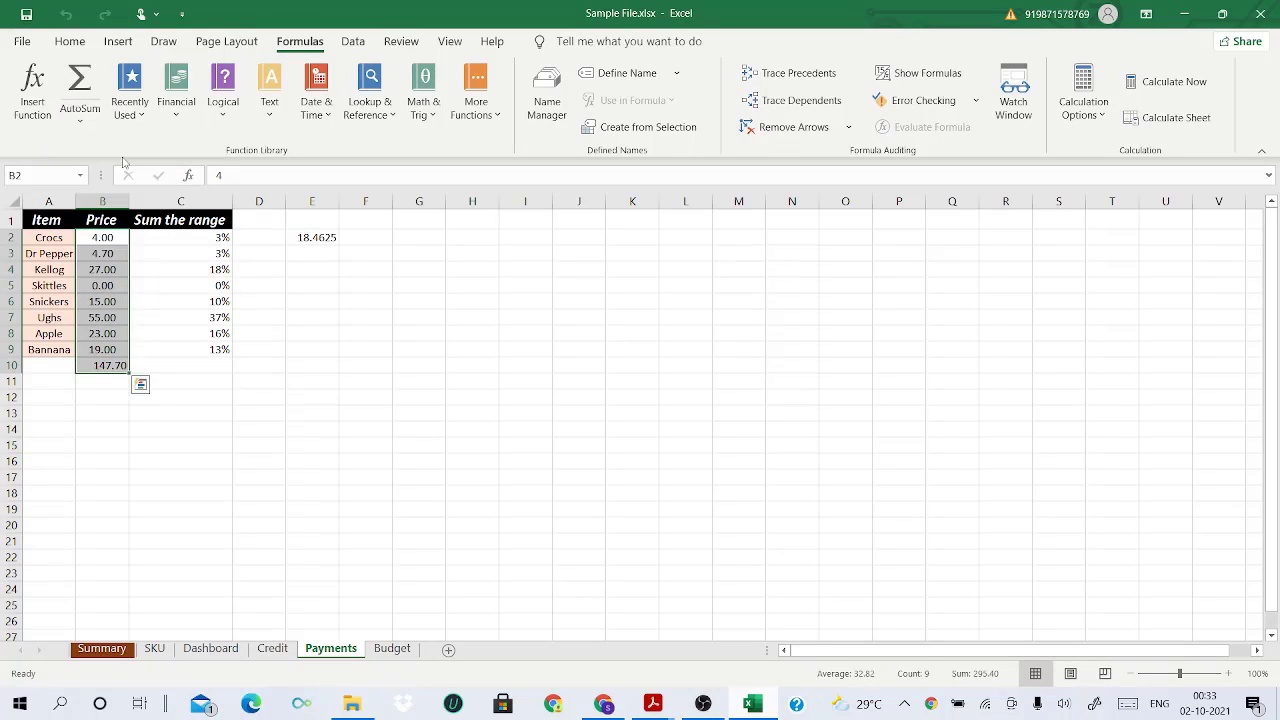
{"action": "left_click", "coordinate": [100, 366]}
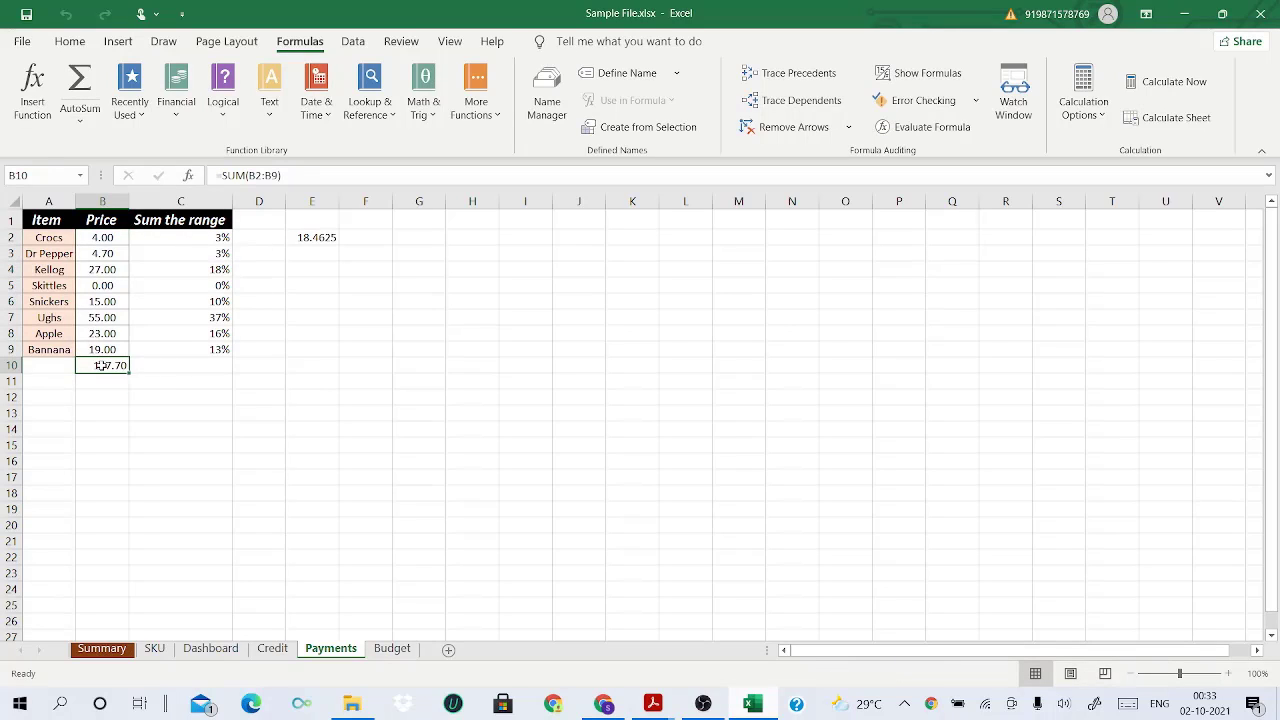
- Clear the total in B10 and sum the Price values in B2:B9 again with AutoSum
{"action": "left_click", "coordinate": [102, 381]}
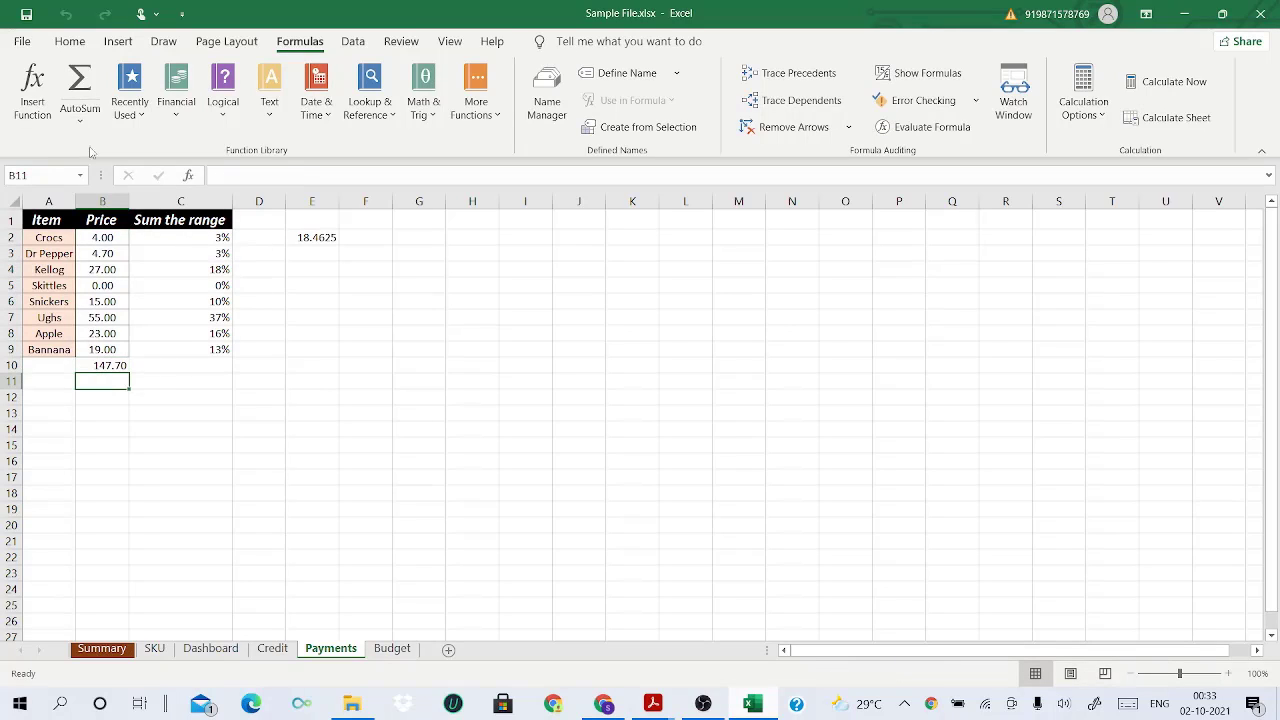
{"action": "left_click", "coordinate": [80, 118]}
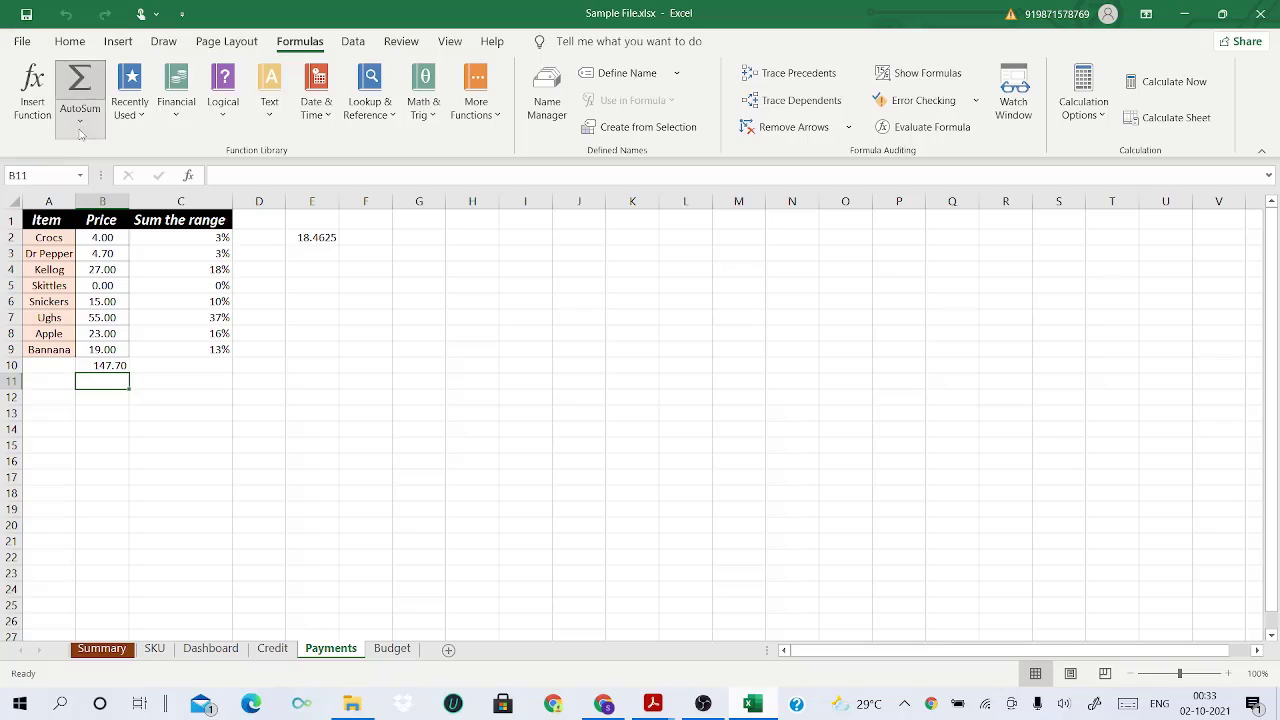
{"action": "left_click", "coordinate": [112, 368]}
{"action": "key", "text": "Delete"}
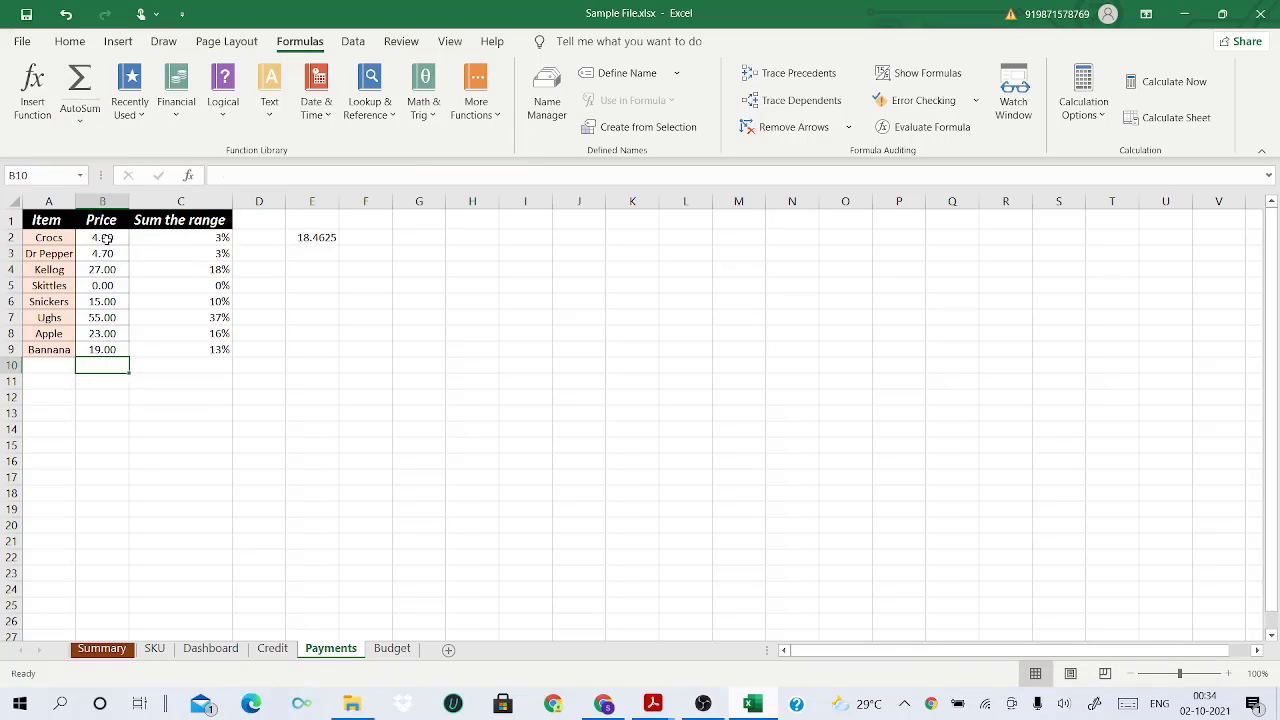
{"action": "left_click_drag", "start_coordinate": [106, 238], "coordinate": [102, 349]}
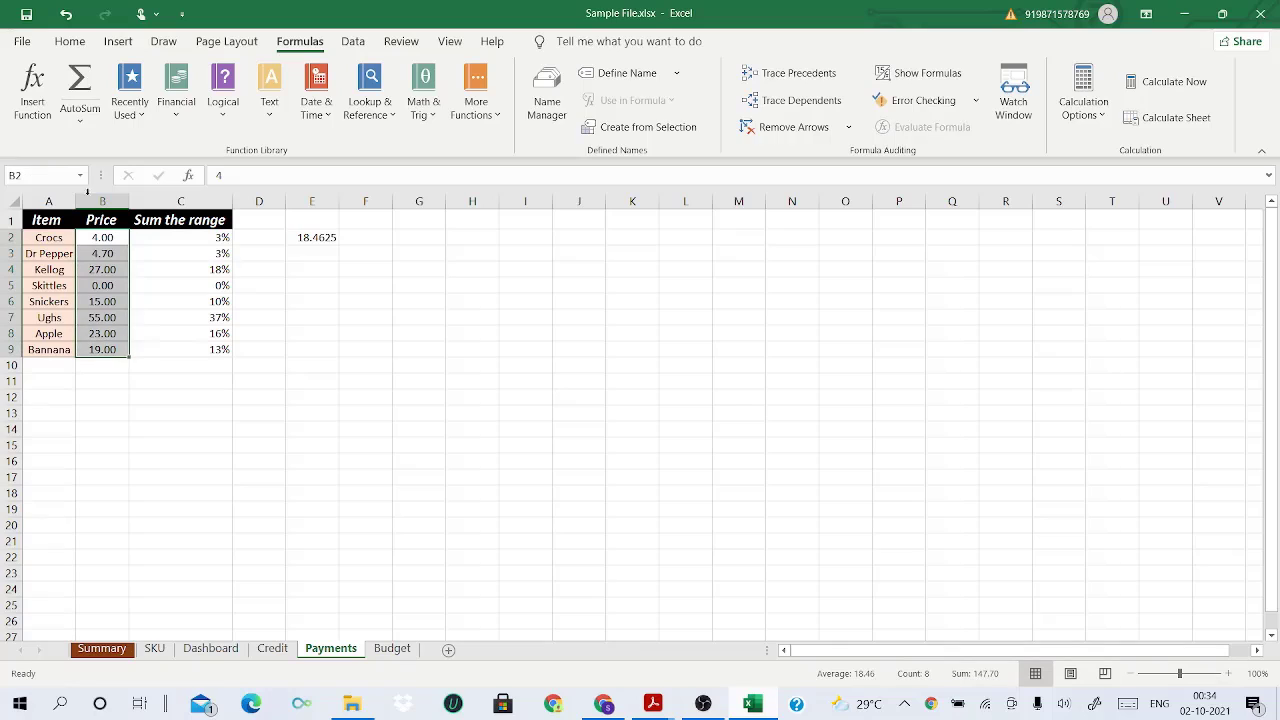
{"action": "left_click", "coordinate": [90, 122]}
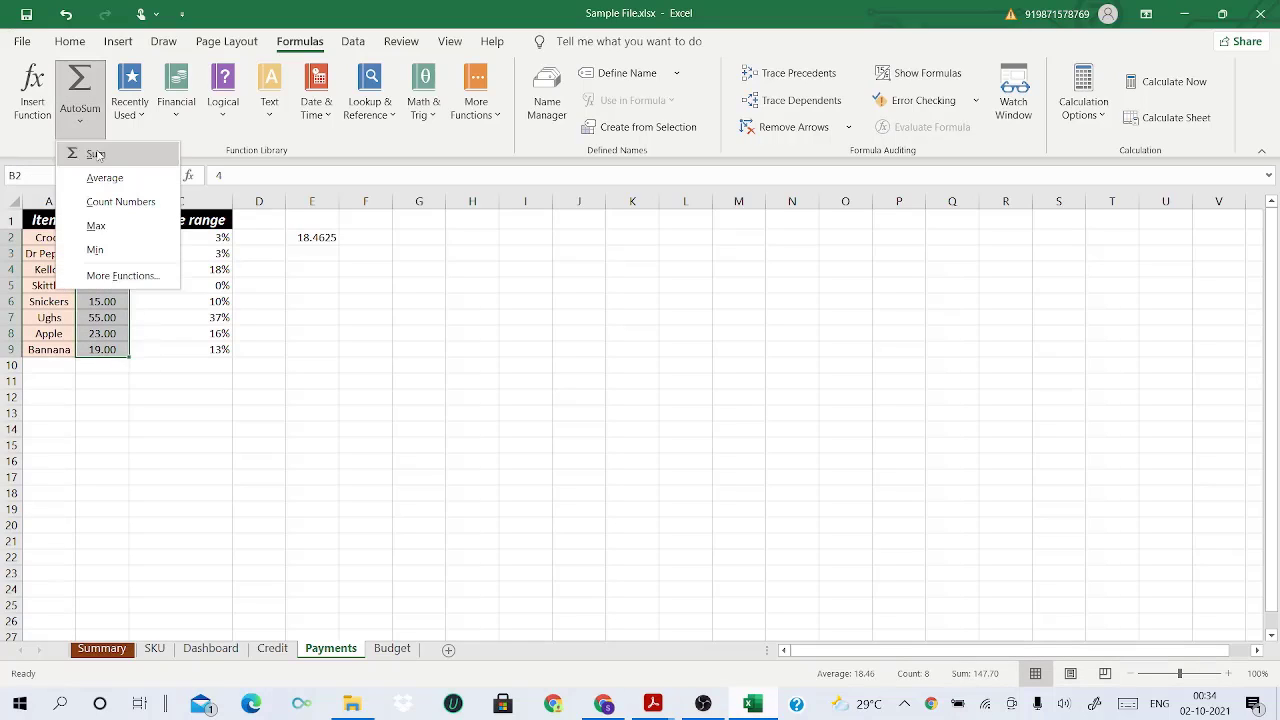
{"action": "left_click", "coordinate": [96, 154]}
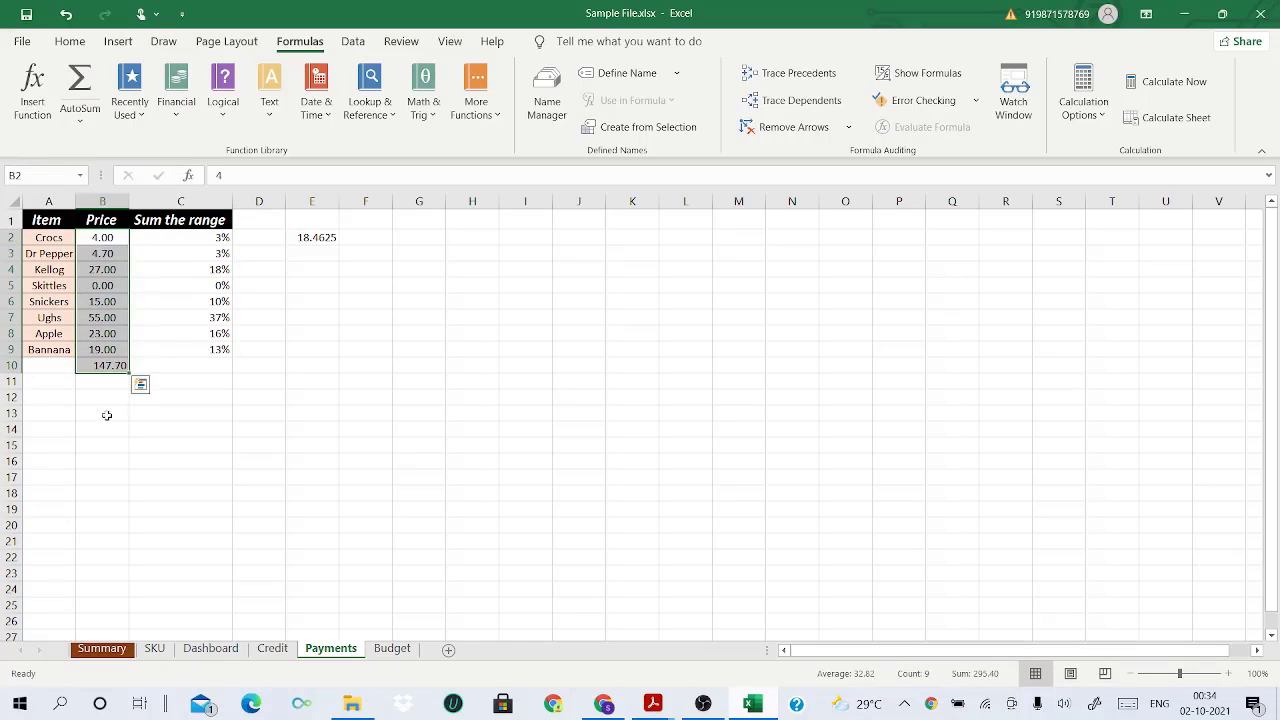
- Use AutoSum to add the average of B2:B9 in B11 and the Count Numbers result for B2:B10 in B12
{"action": "left_click", "coordinate": [105, 382]}
{"action": "left_click_drag", "start_coordinate": [102, 238], "coordinate": [110, 352]}
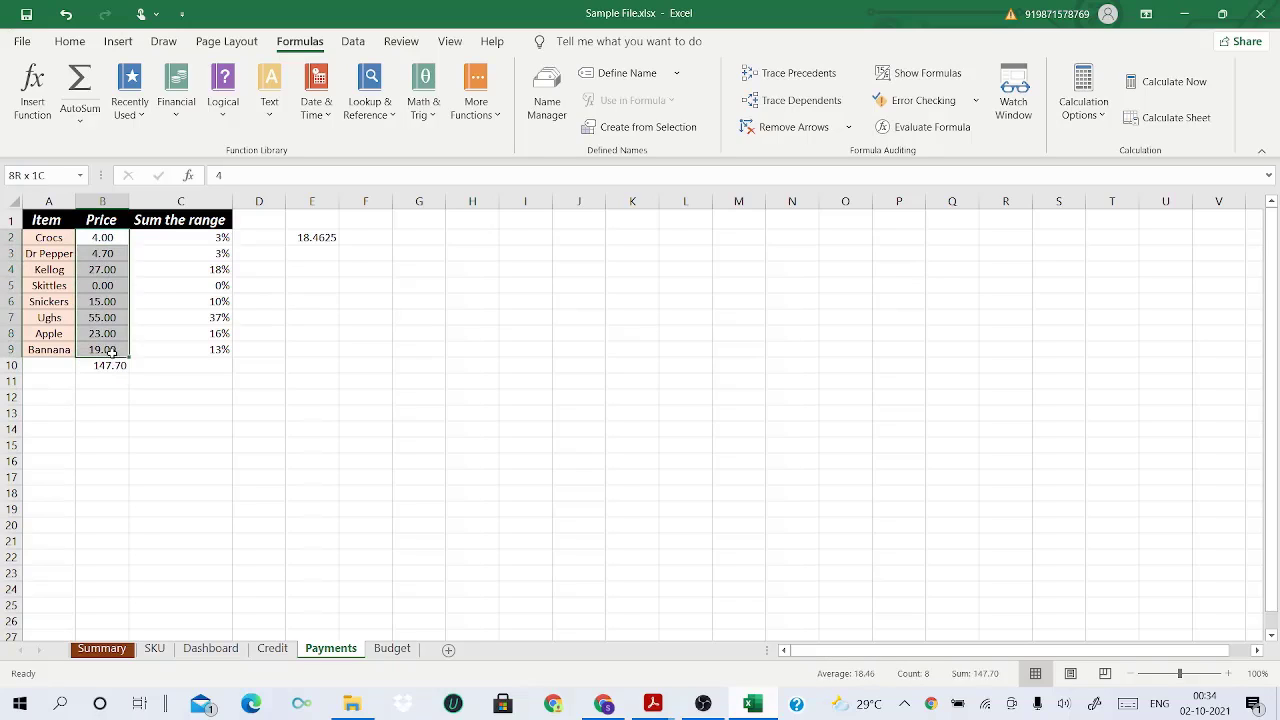
{"action": "left_click", "coordinate": [90, 128]}
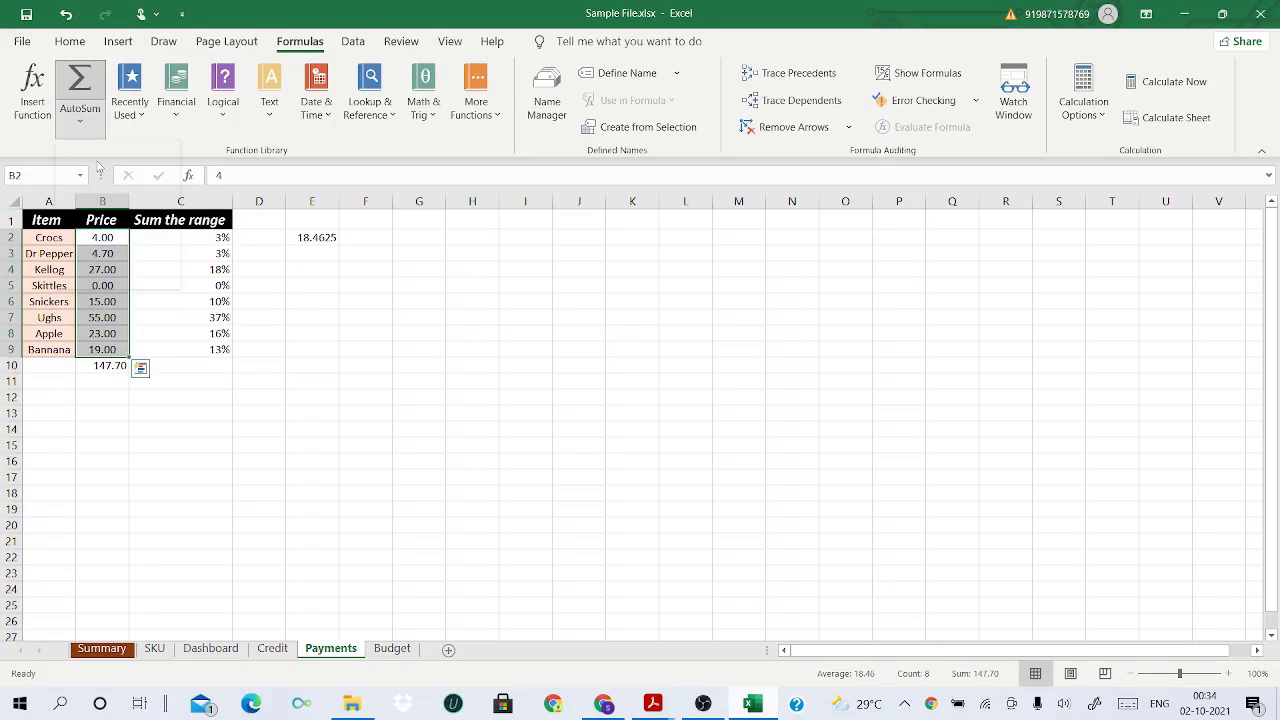
{"action": "left_click", "coordinate": [104, 176]}
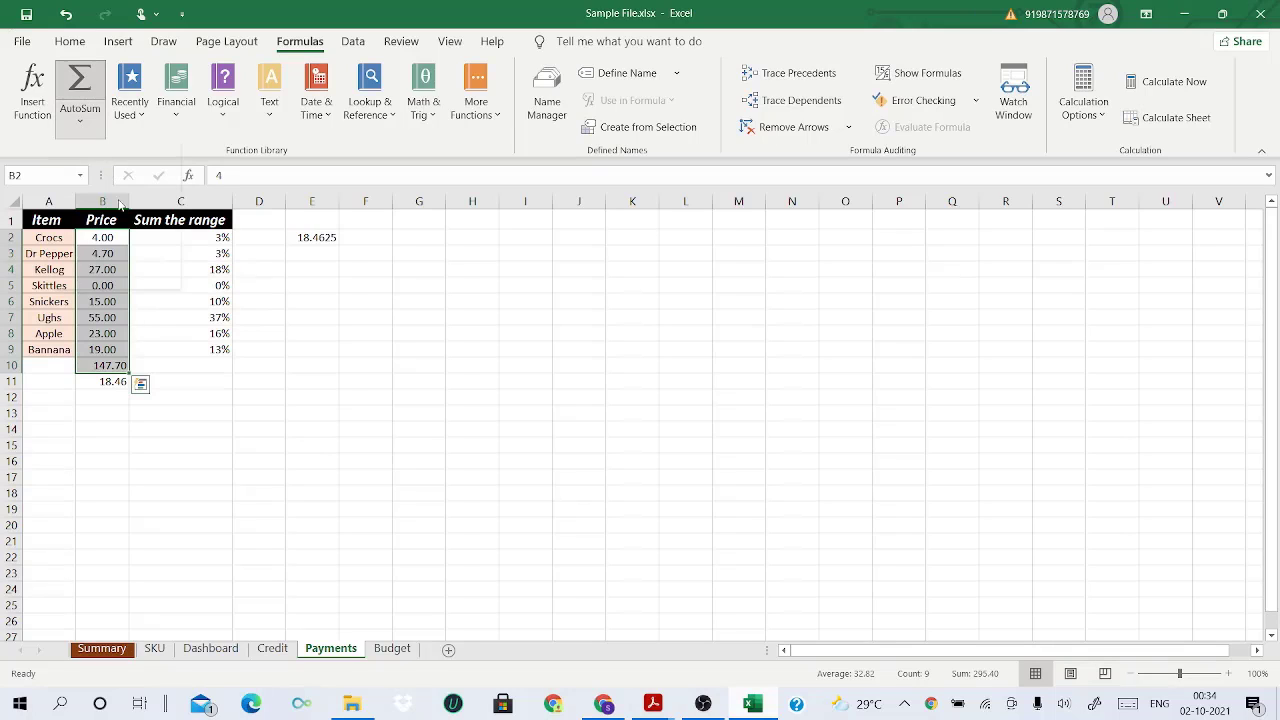
{"action": "left_click", "coordinate": [81, 128]}
{"action": "left_click", "coordinate": [119, 201]}
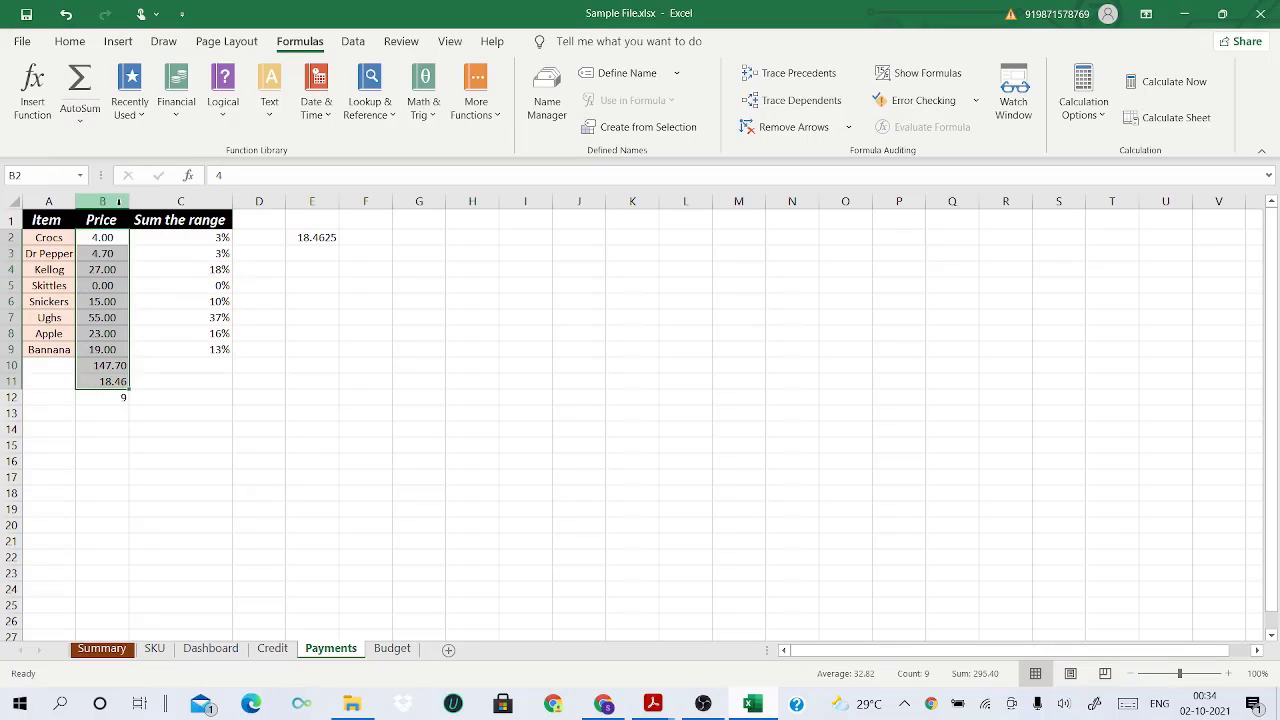
- Use AutoSum to add the maximum of B2:B11 in B13 and the minimum of the Price values B2:B9 in B14
{"action": "left_click", "coordinate": [79, 126]}
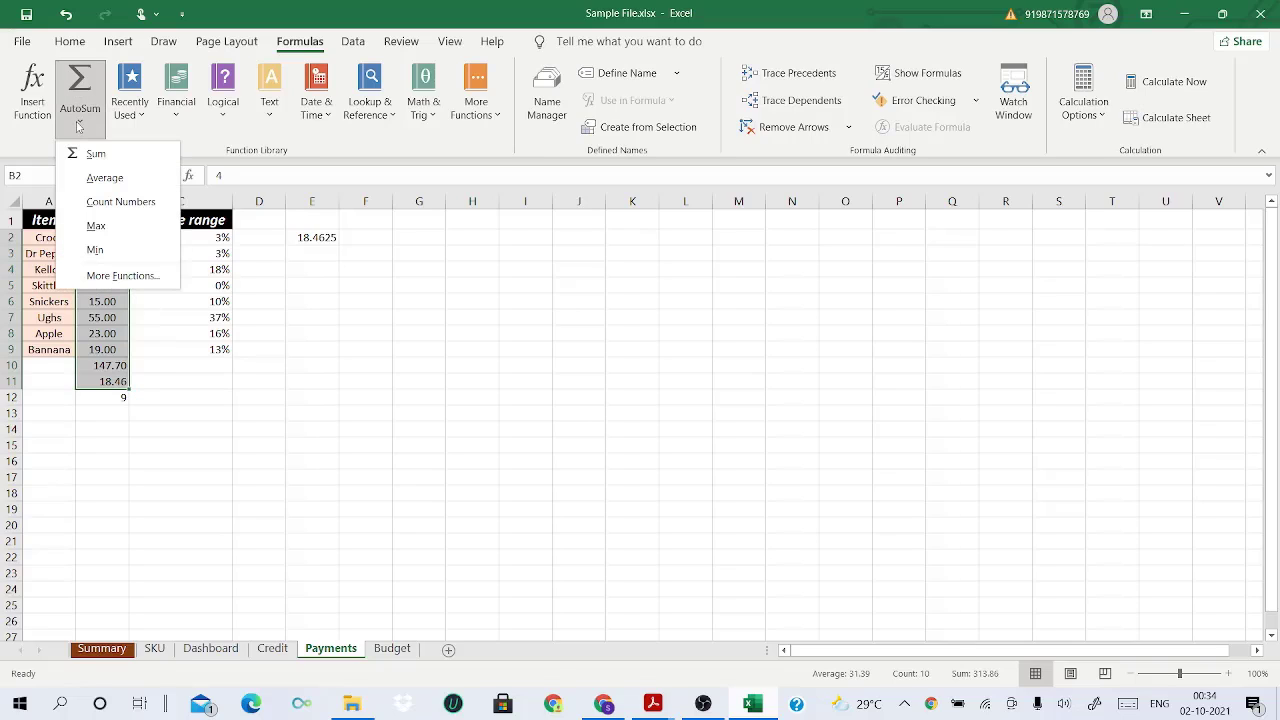
{"action": "left_click", "coordinate": [97, 227]}
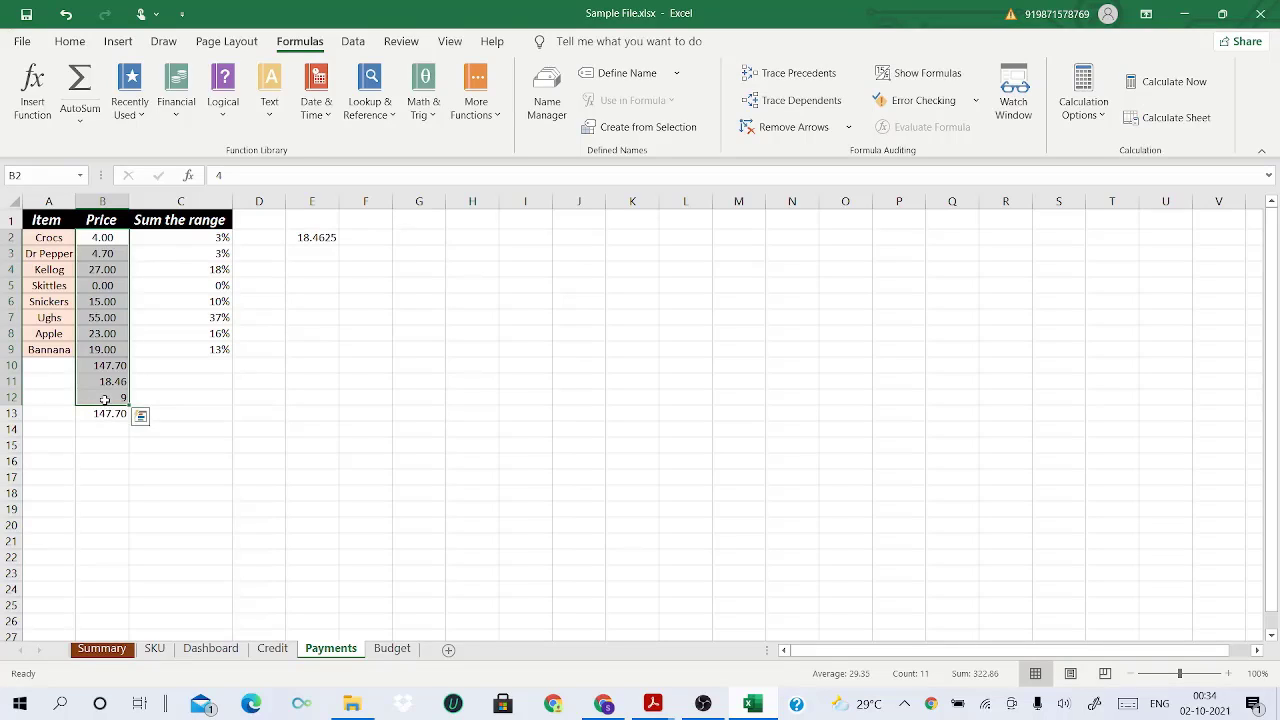
{"action": "left_click_drag", "start_coordinate": [103, 238], "coordinate": [115, 352]}
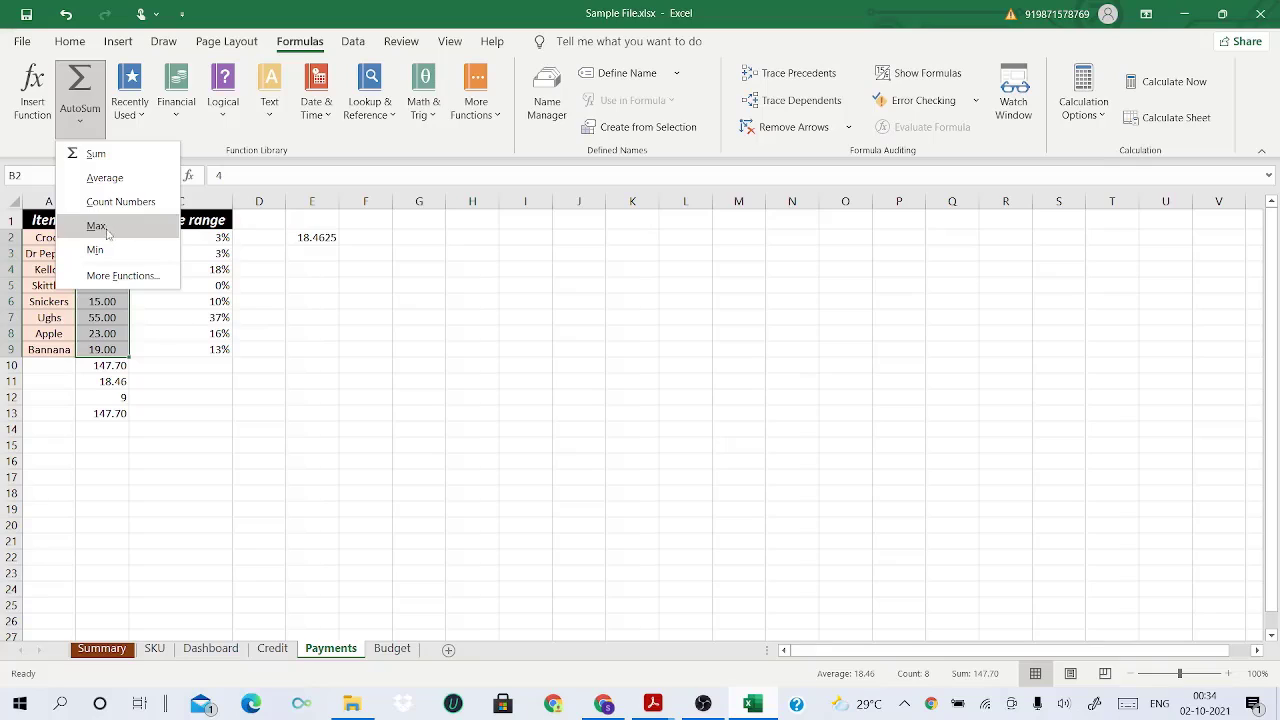
{"action": "left_click", "coordinate": [102, 249]}
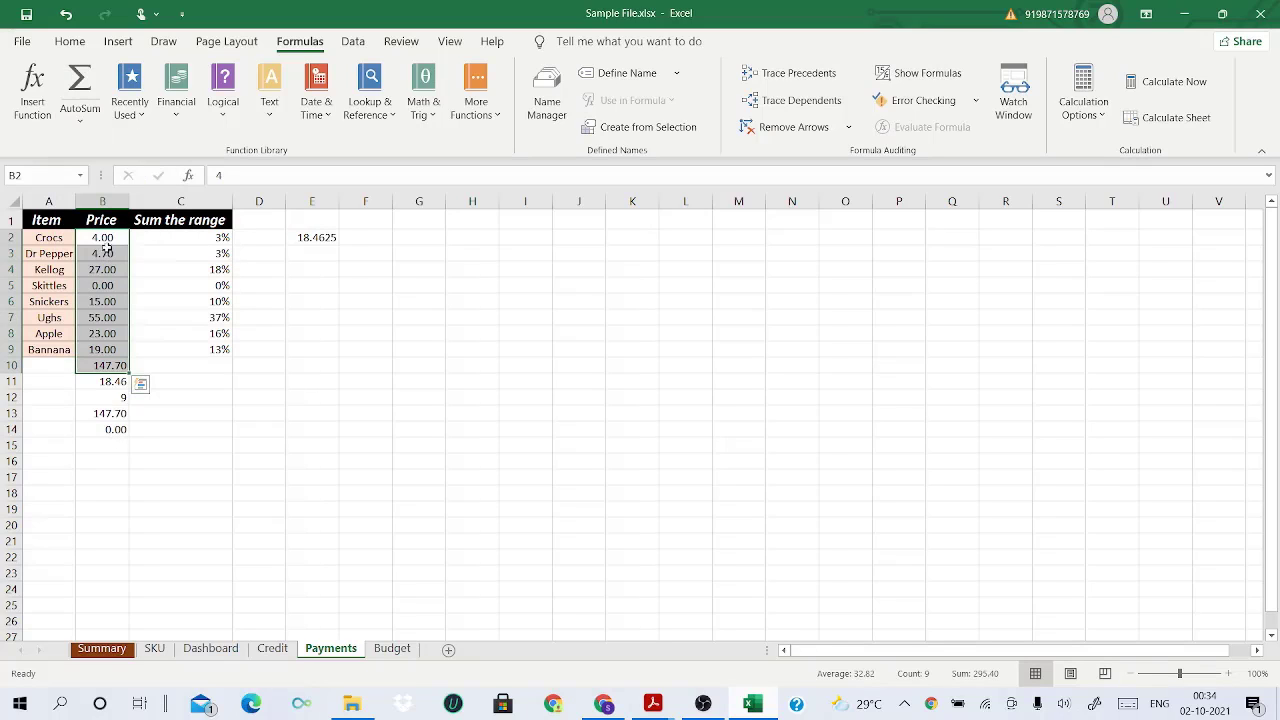
- Add the maximum of the Price values B2:B9 in B15 with AutoSum and check its formula
{"action": "left_click_drag", "start_coordinate": [106, 246], "coordinate": [113, 349]}
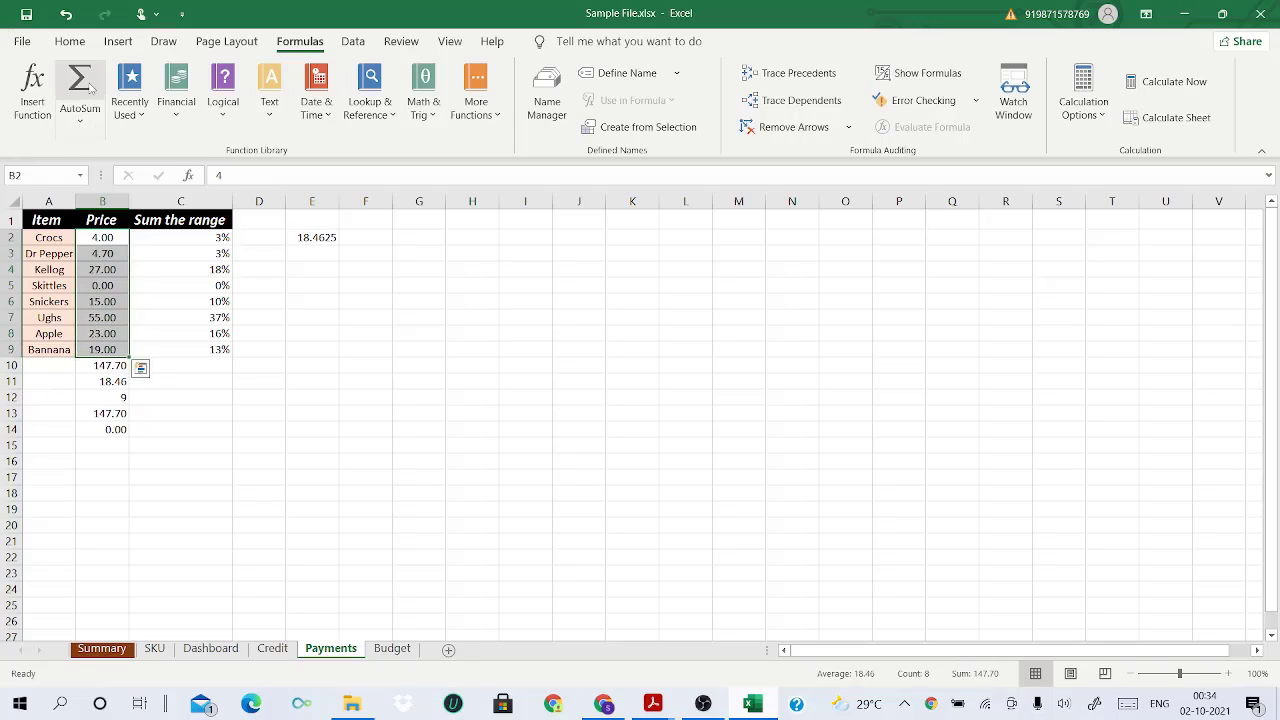
{"action": "left_click", "coordinate": [80, 118]}
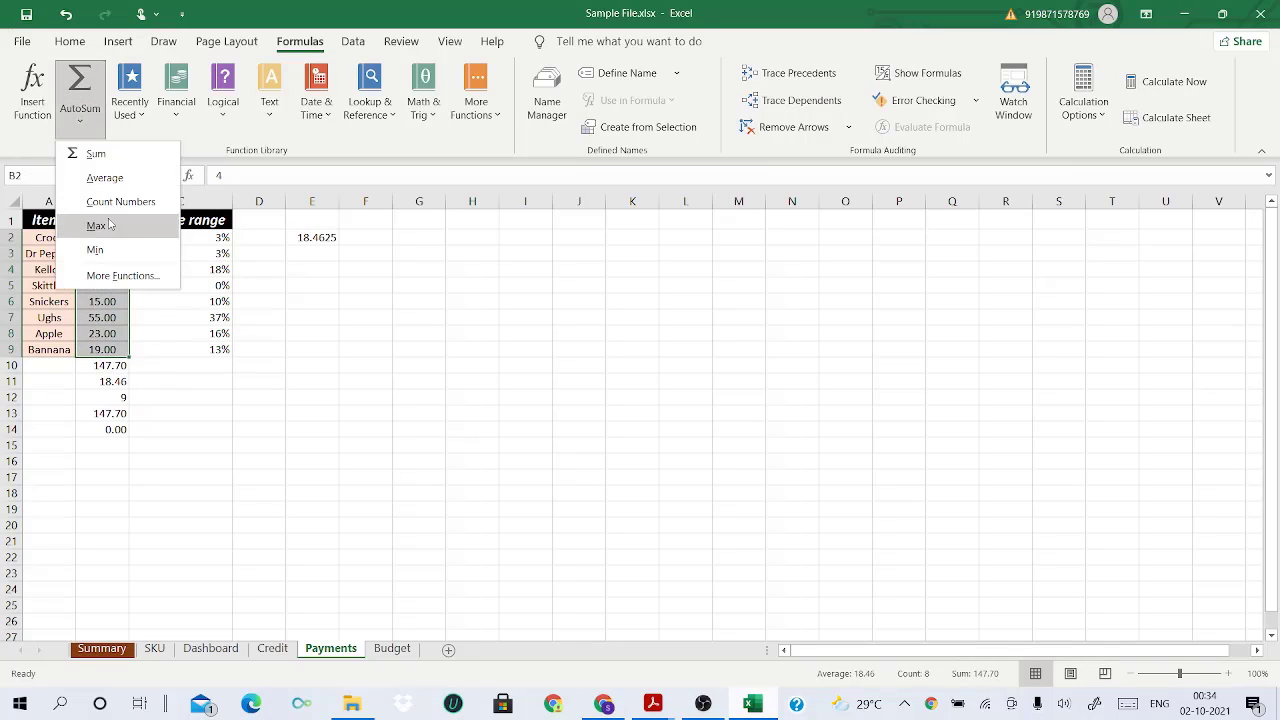
{"action": "left_click", "coordinate": [103, 222]}
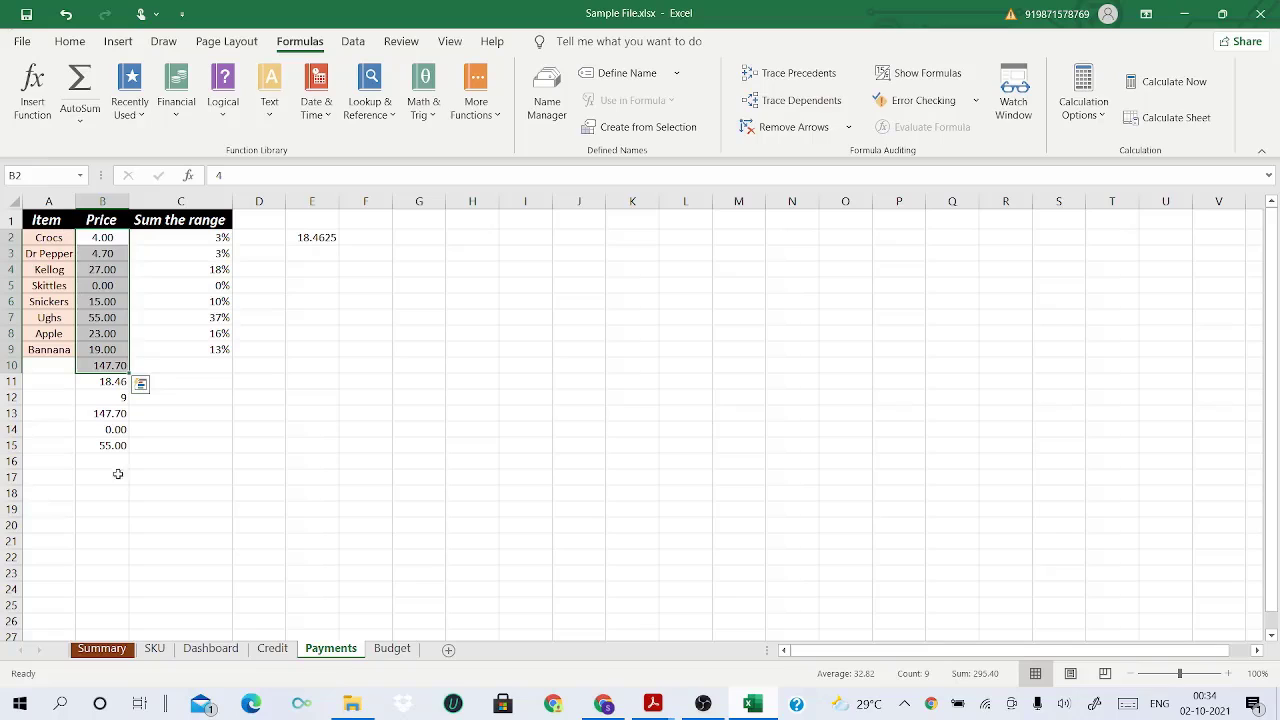
{"action": "left_click", "coordinate": [102, 443]}
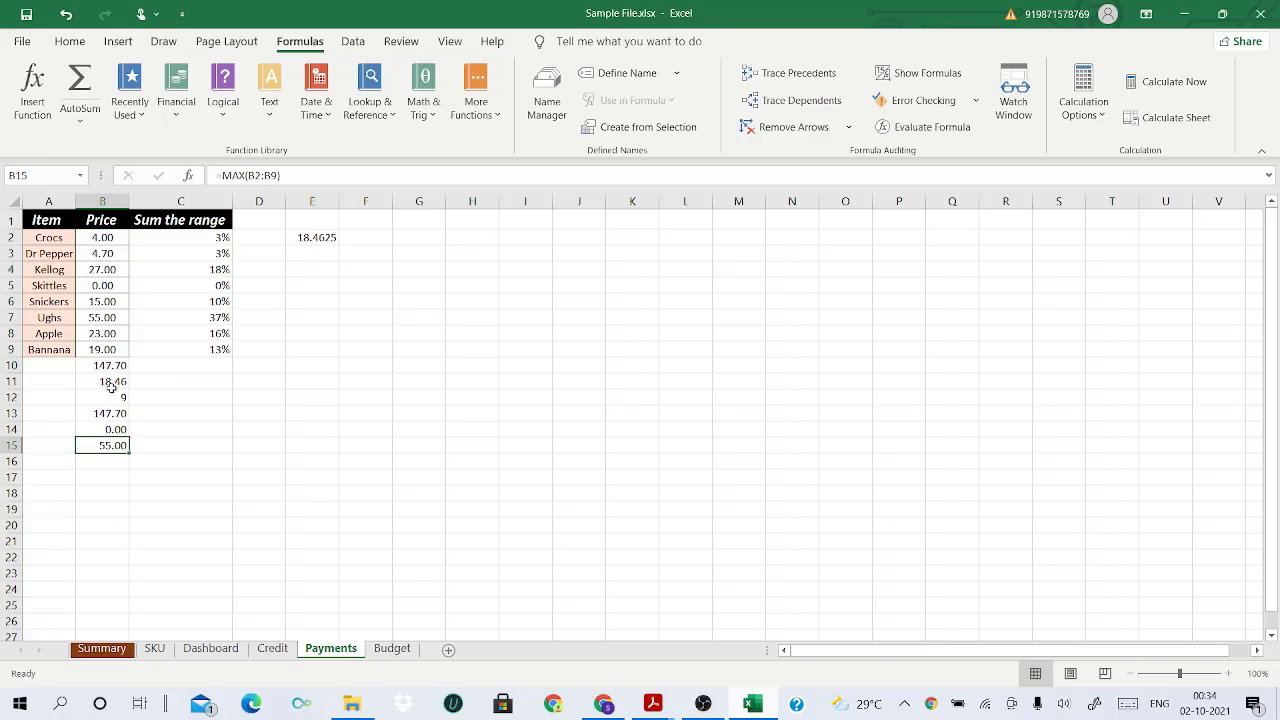
- Open the function arguments of the MAX formula in B15 through AutoSum's additional functions, review them and cancel
{"action": "left_click", "coordinate": [85, 133]}
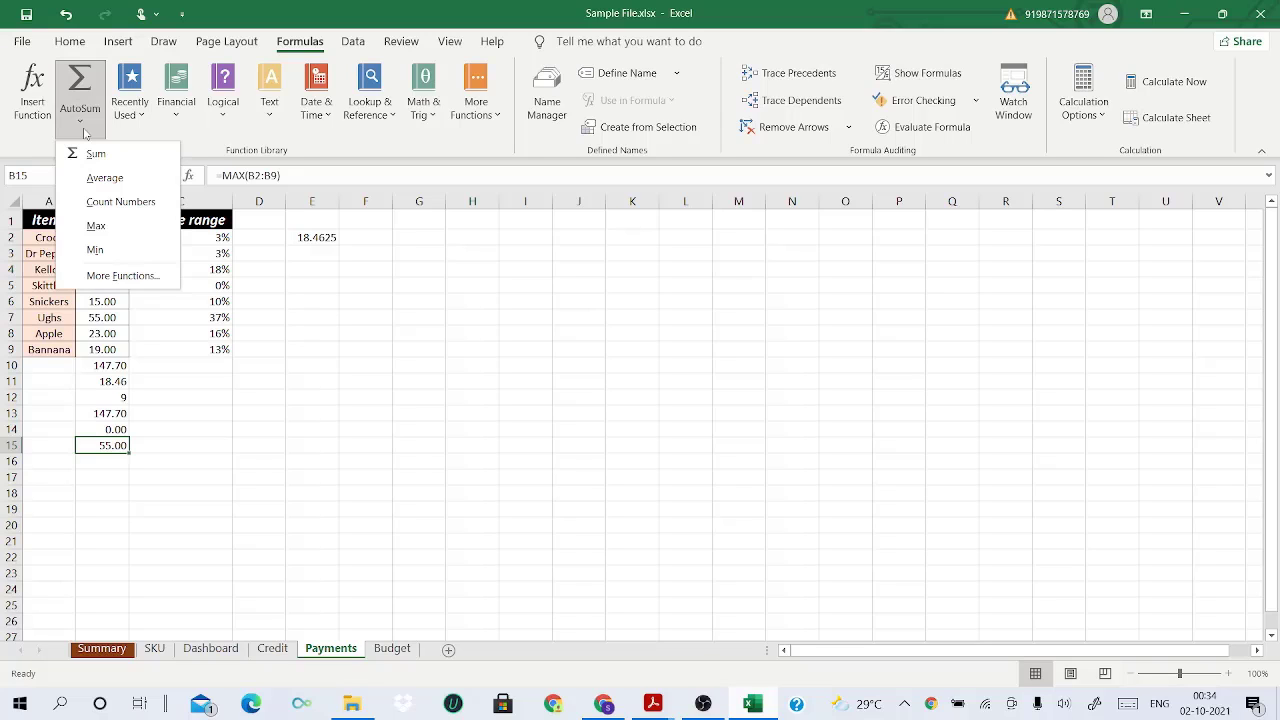
{"action": "left_click", "coordinate": [124, 275]}
{"action": "left_click", "coordinate": [257, 328]}
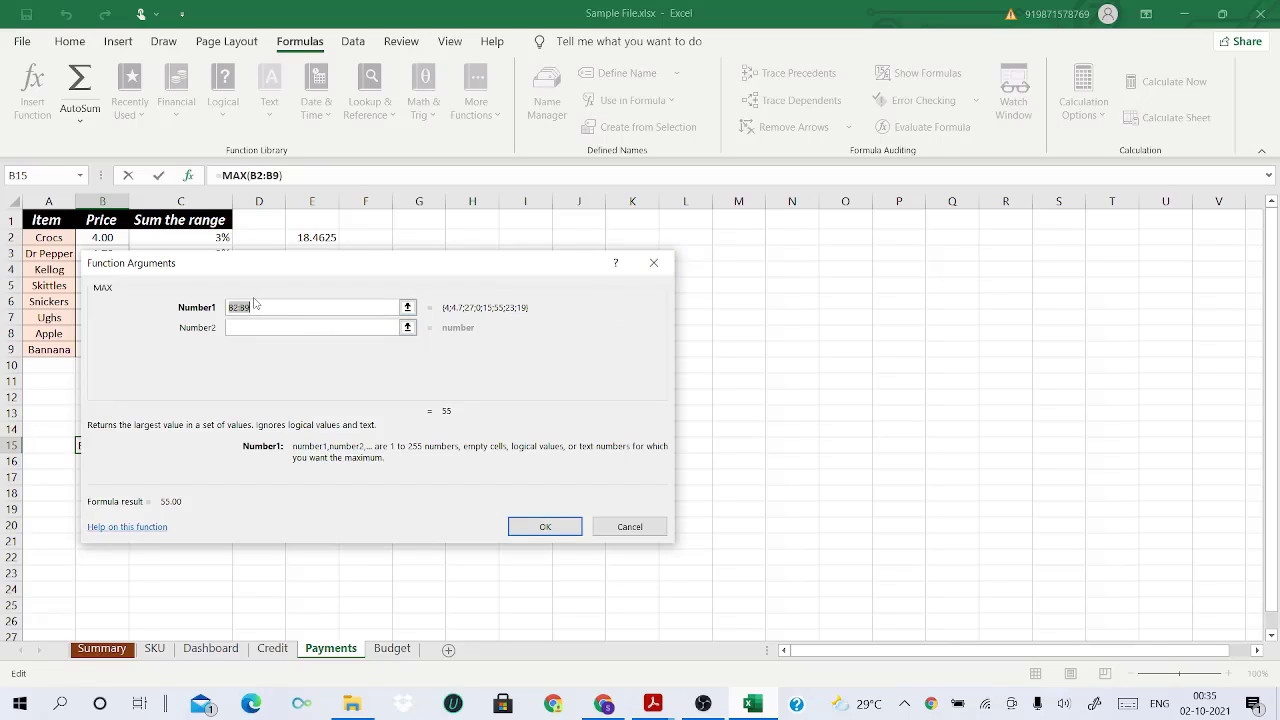
{"action": "left_click", "coordinate": [651, 264]}
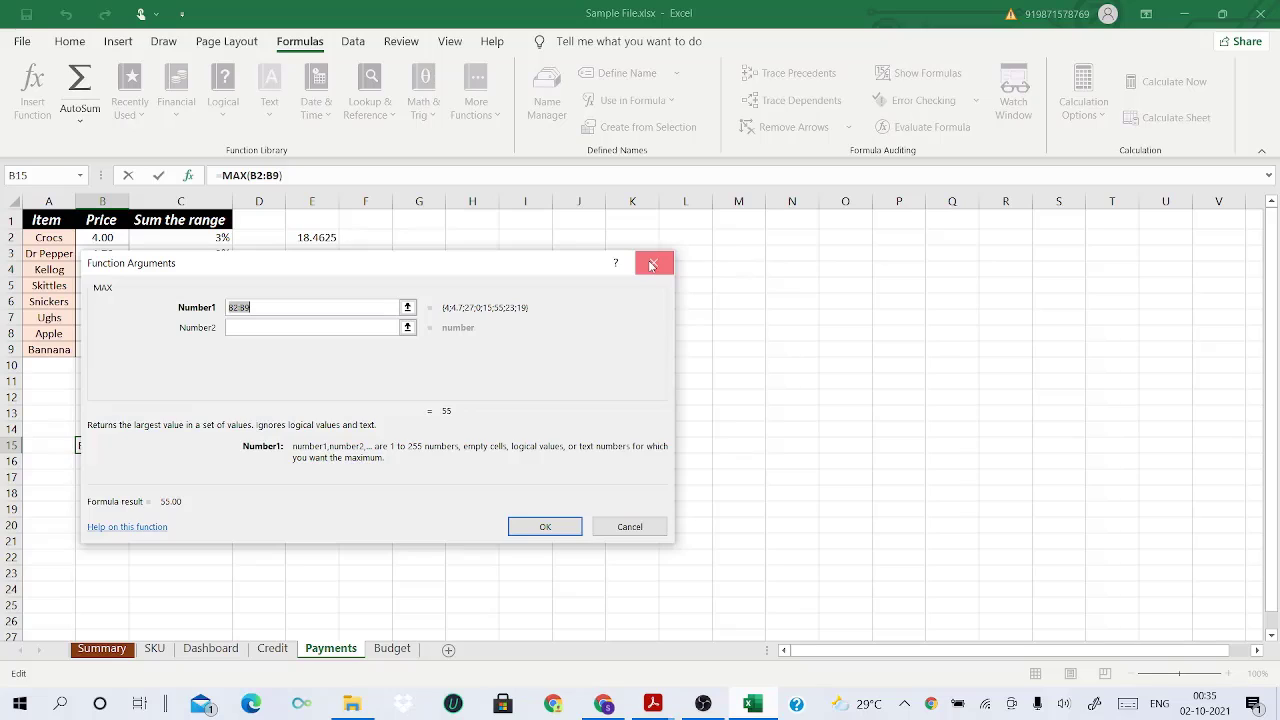
{"action": "left_click", "coordinate": [651, 264]}
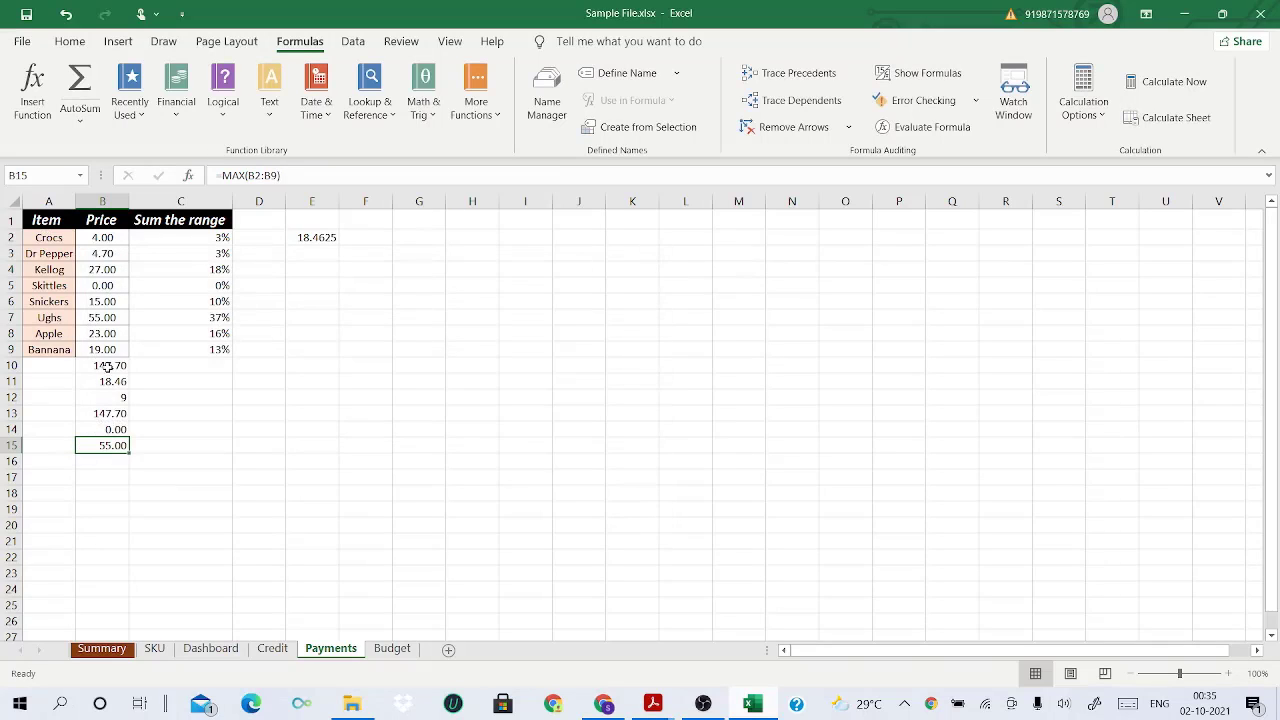
- Clear all the AutoSum results in B10:B15 below the Price column
{"action": "left_click_drag", "start_coordinate": [107, 368], "coordinate": [105, 445]}
{"action": "key", "text": "Delete"}
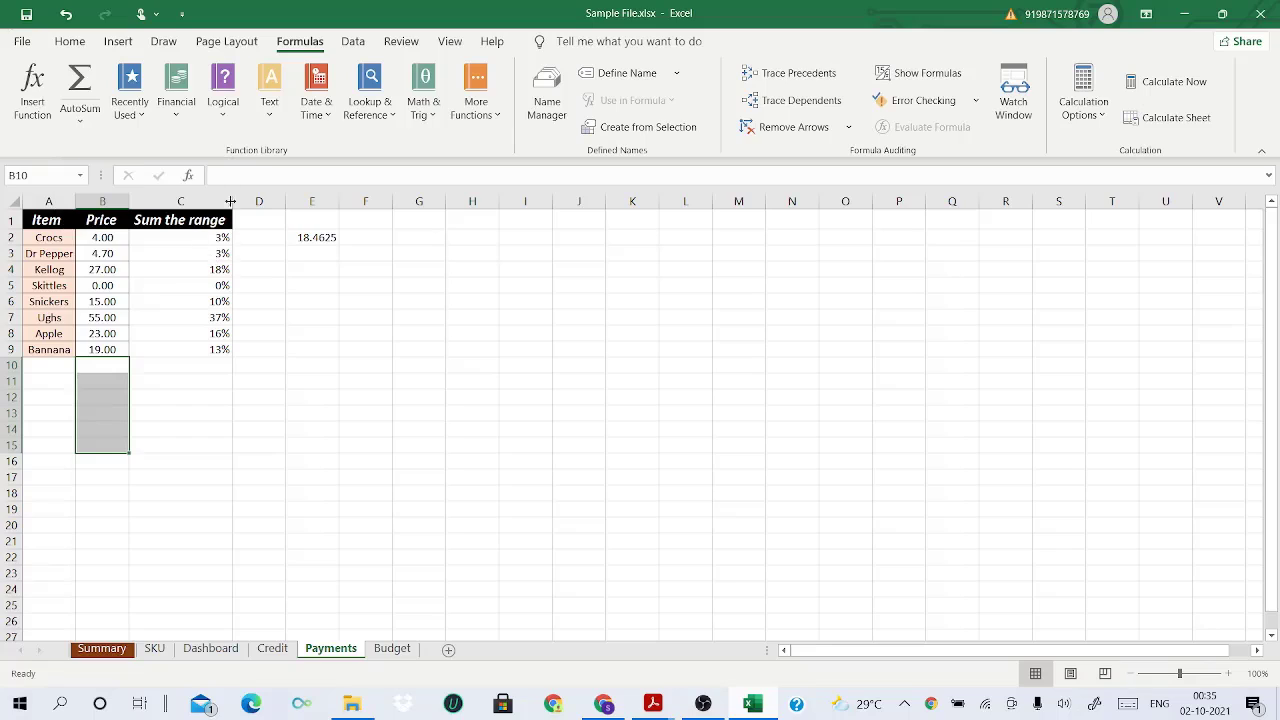
{"action": "left_click", "coordinate": [108, 383]}
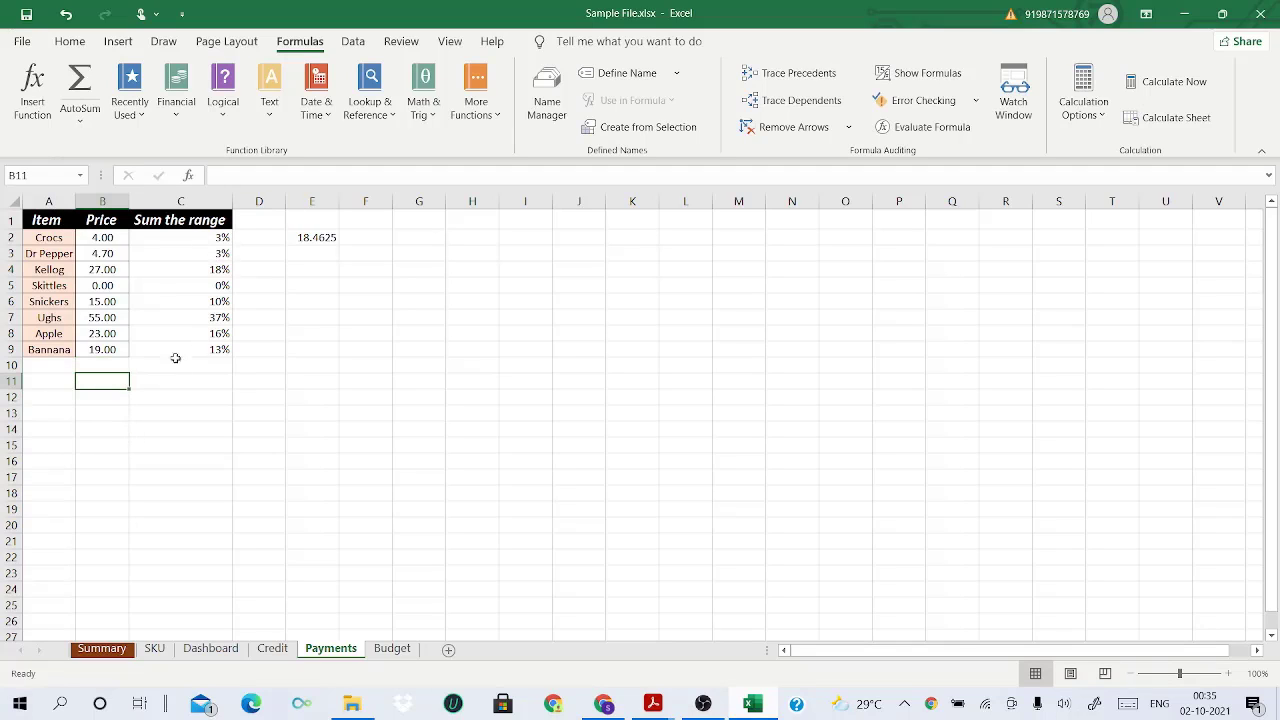
- Select the empty cell G2 and browse the list of available Date & Time functions
{"action": "left_click", "coordinate": [407, 241]}
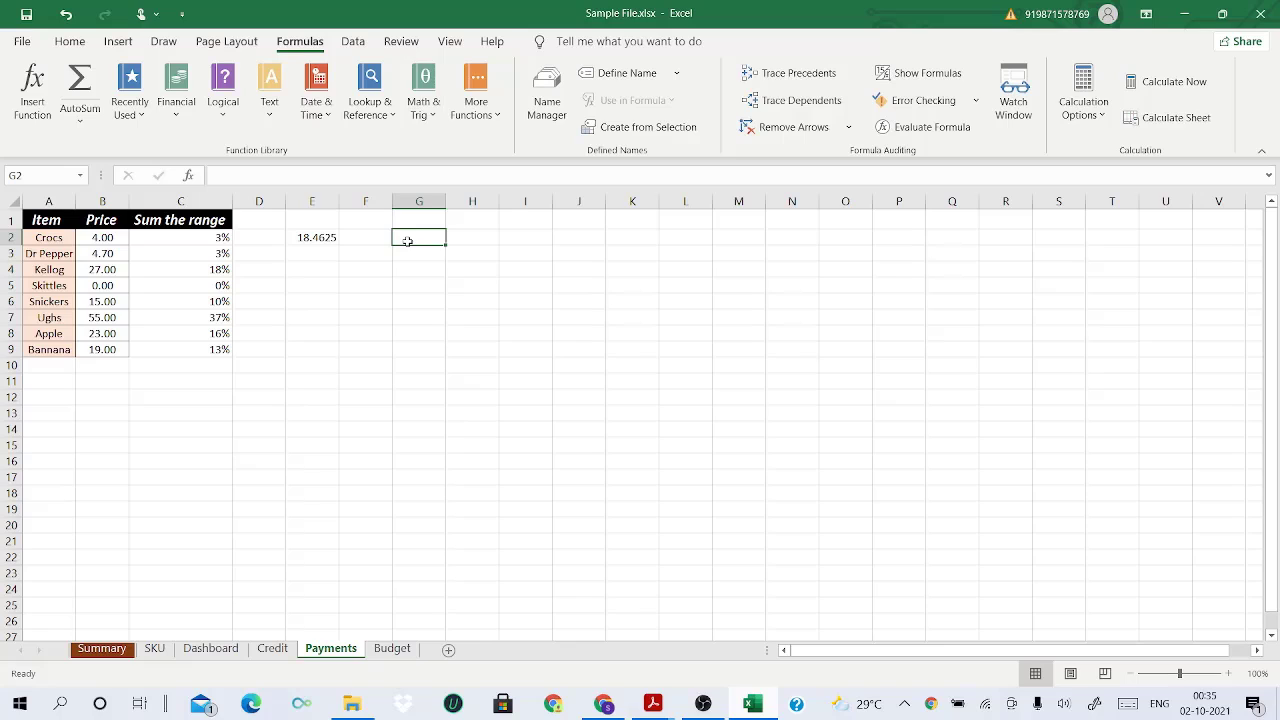
{"action": "right_click", "coordinate": [407, 241]}
{"action": "left_click", "coordinate": [407, 241]}
{"action": "left_click", "coordinate": [313, 110]}
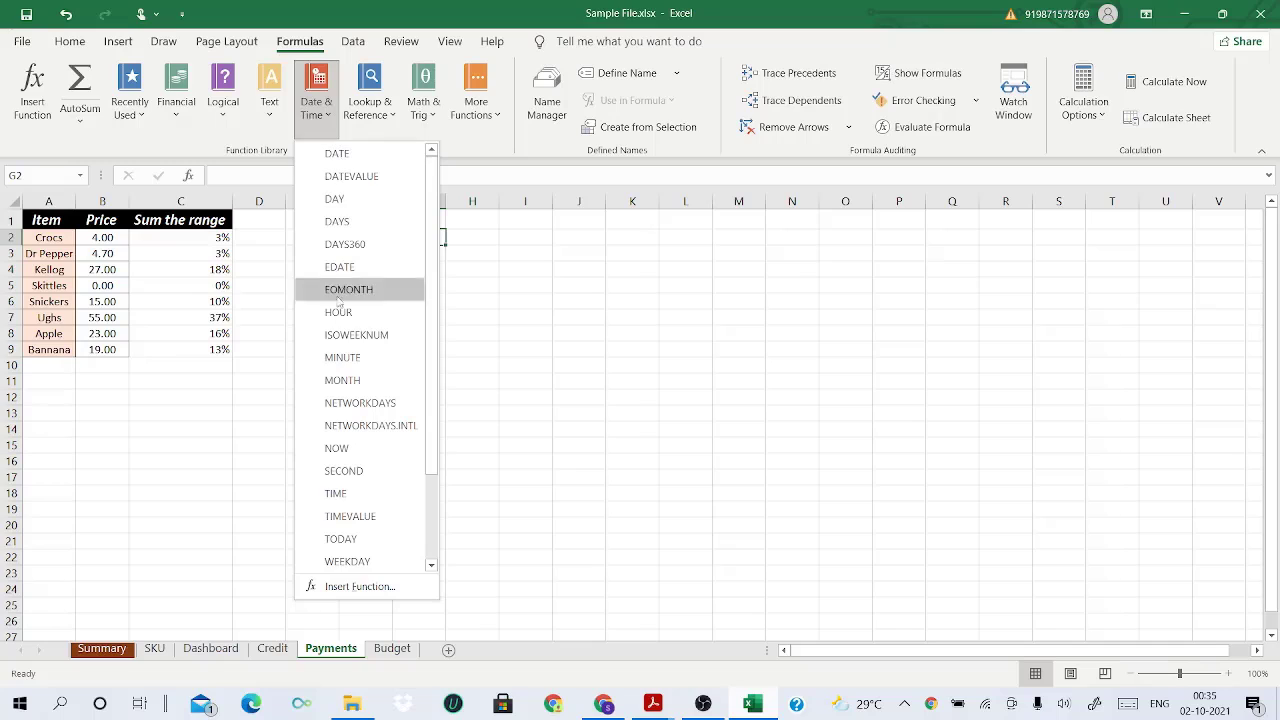
{"action": "scroll", "coordinate": [347, 476], "scroll_direction": "down", "scroll_amount": 2}
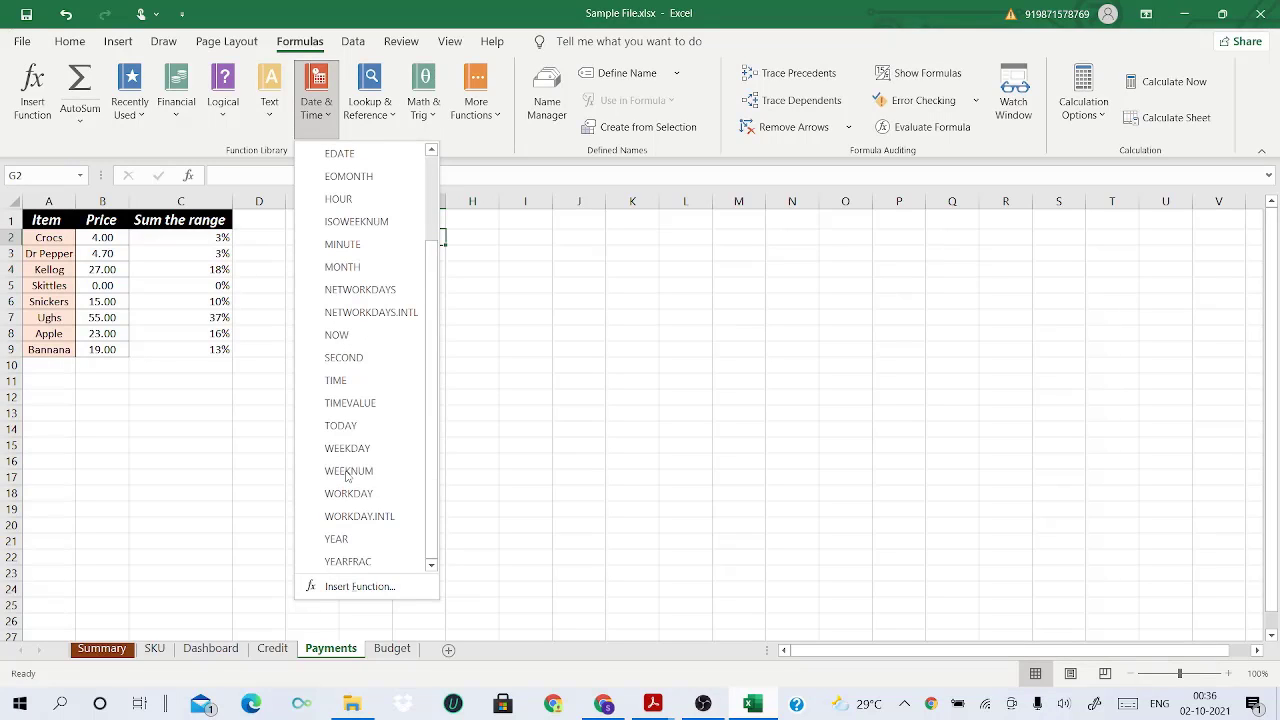
{"action": "scroll", "coordinate": [350, 460], "scroll_direction": "up", "scroll_amount": 2}
{"action": "left_click", "coordinate": [422, 248]}
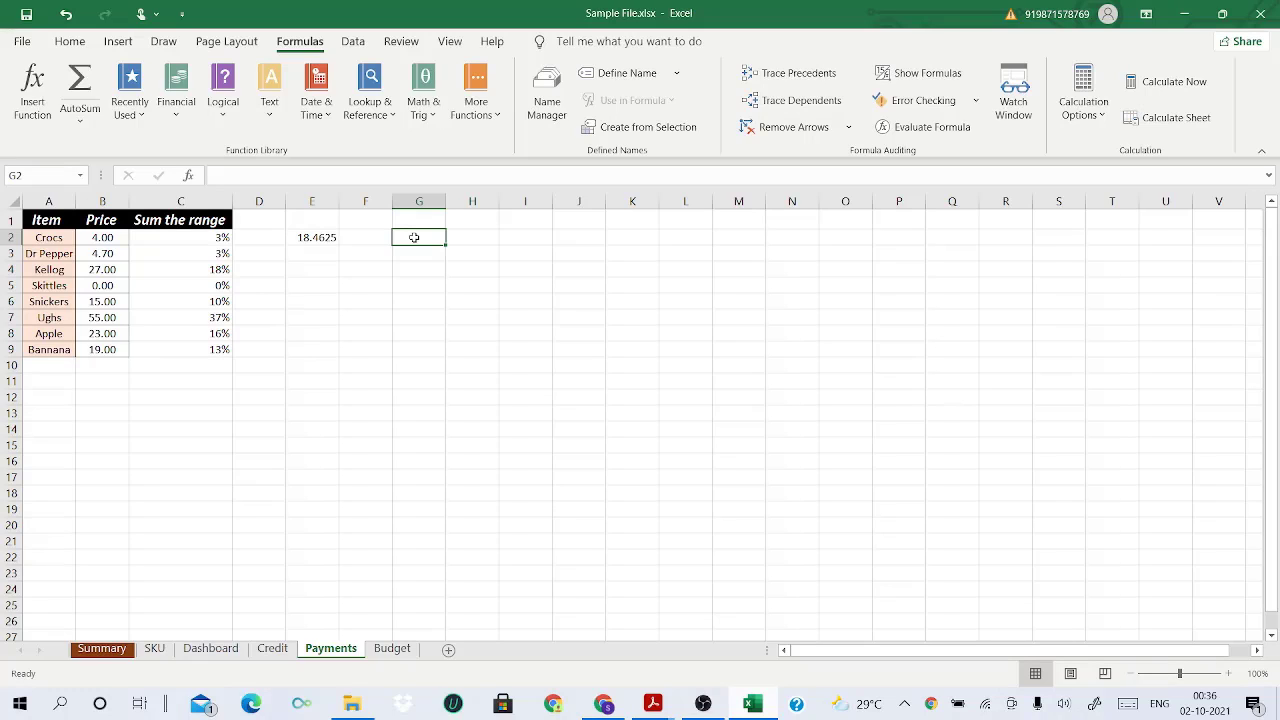
{"action": "left_click", "coordinate": [313, 105]}
- Enter the date 13/06/2021 in cell H2
{"action": "left_click", "coordinate": [457, 236]}
{"action": "left_click", "coordinate": [458, 234]}
{"action": "type", "text": "13/"}
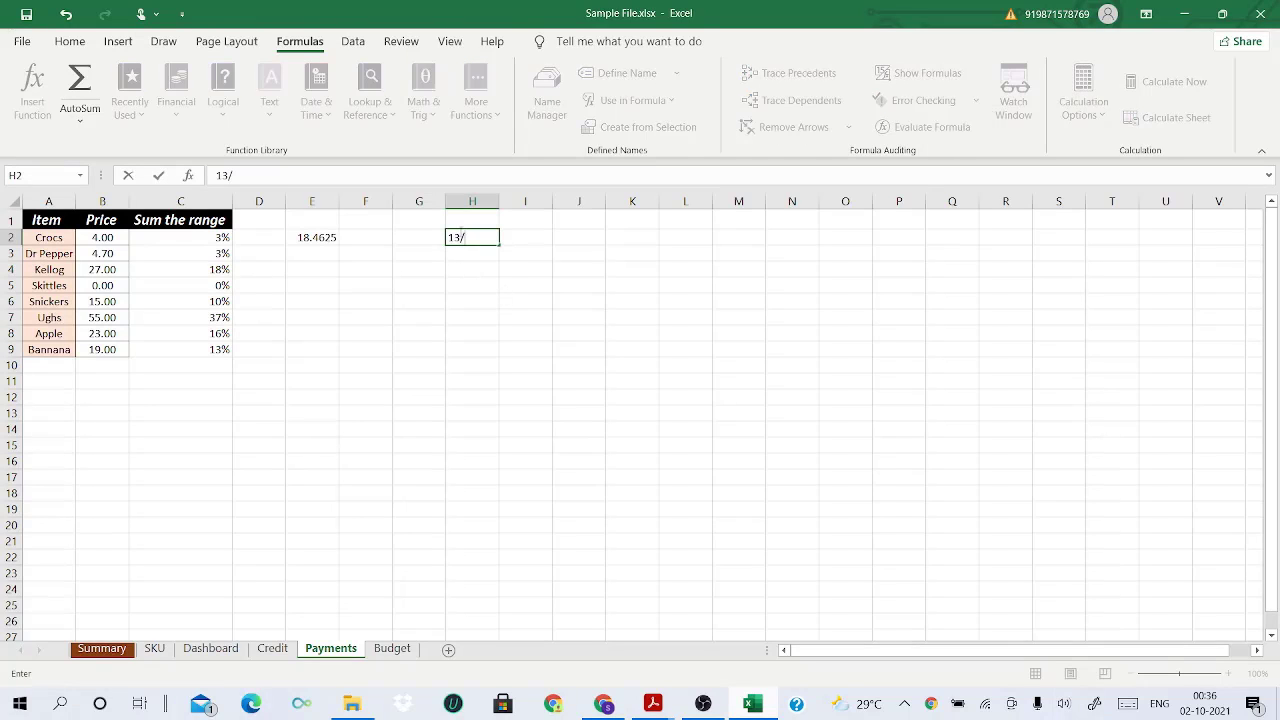
{"action": "type", "text": "06/2020"}
{"action": "key", "text": "Return"}
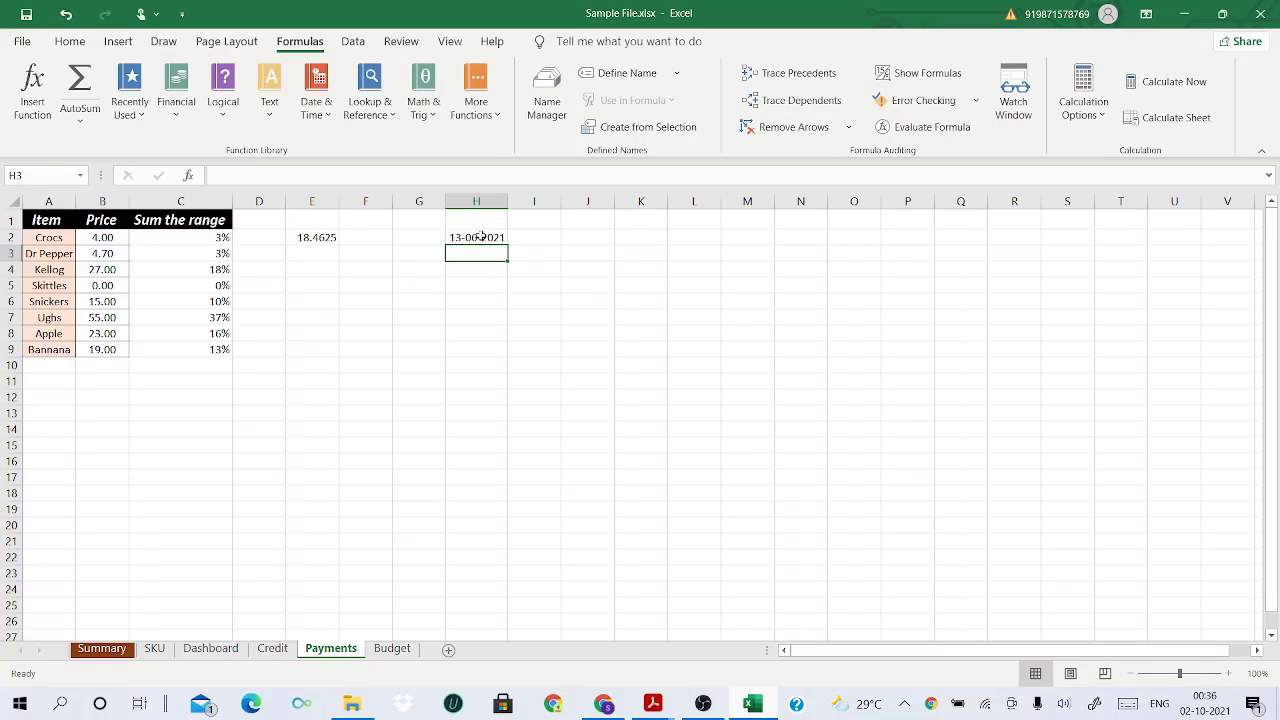
- Check the number format of the date in H2 and delete the date
{"action": "left_click", "coordinate": [479, 232]}
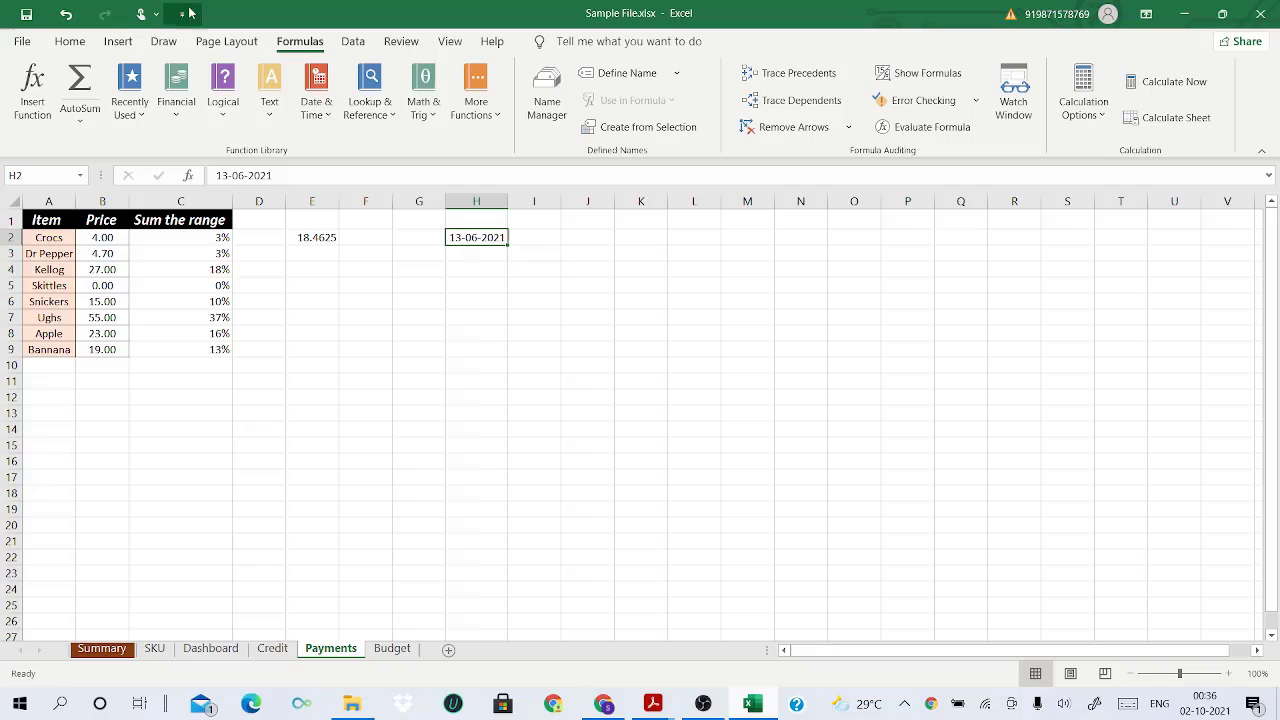
{"action": "left_click", "coordinate": [85, 50]}
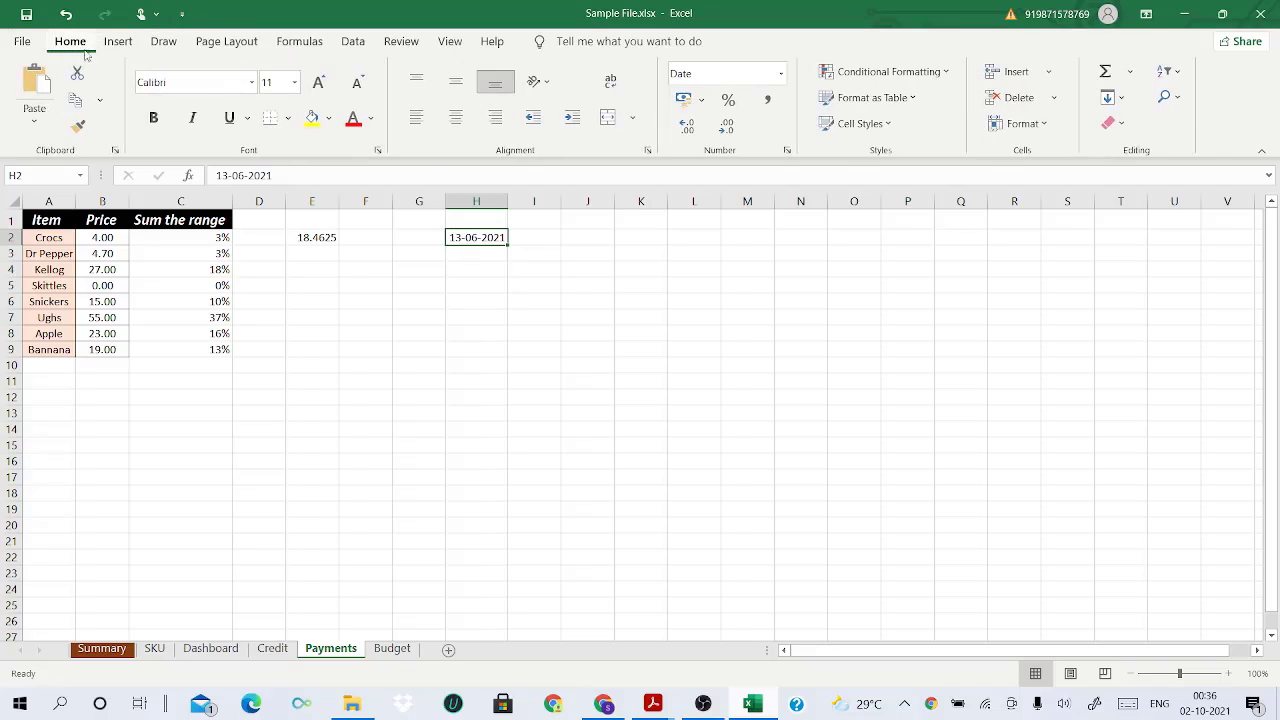
{"action": "left_click", "coordinate": [355, 42]}
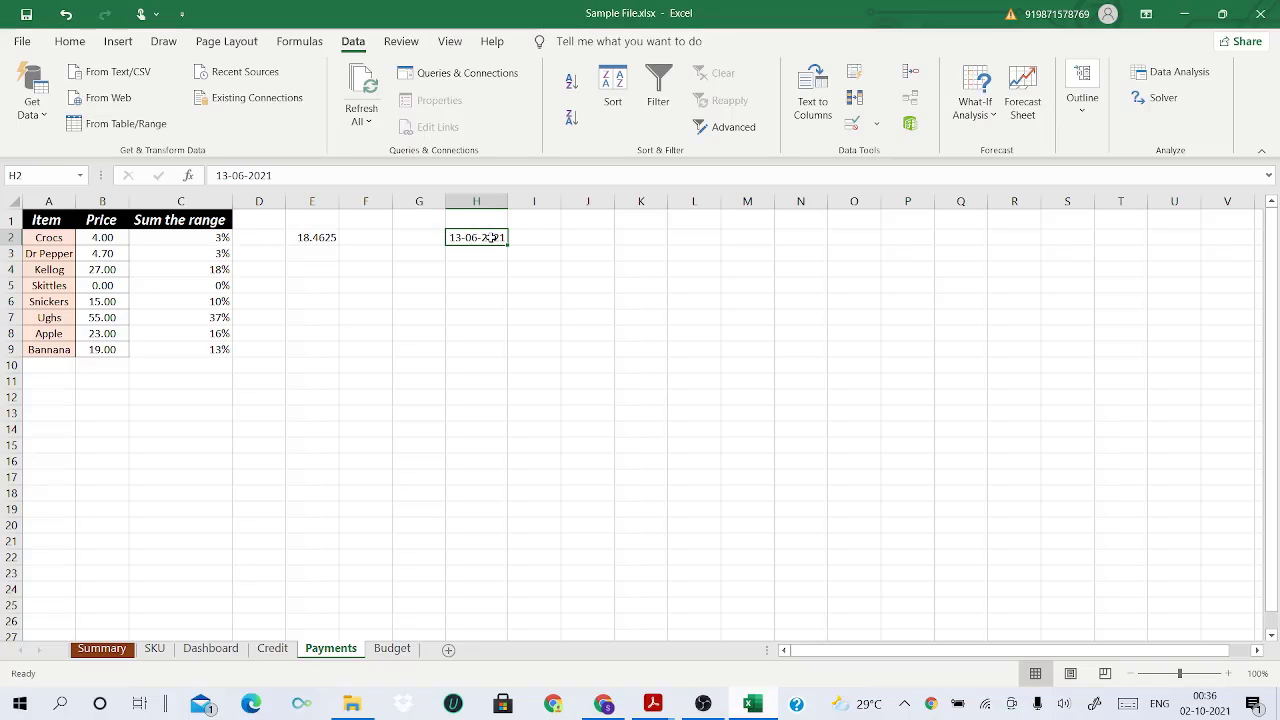
{"action": "key", "text": "Delete"}
- Open the arguments of the DATE function for cell G2, review them and cancel
{"action": "left_click", "coordinate": [420, 241]}
{"action": "left_click", "coordinate": [310, 42]}
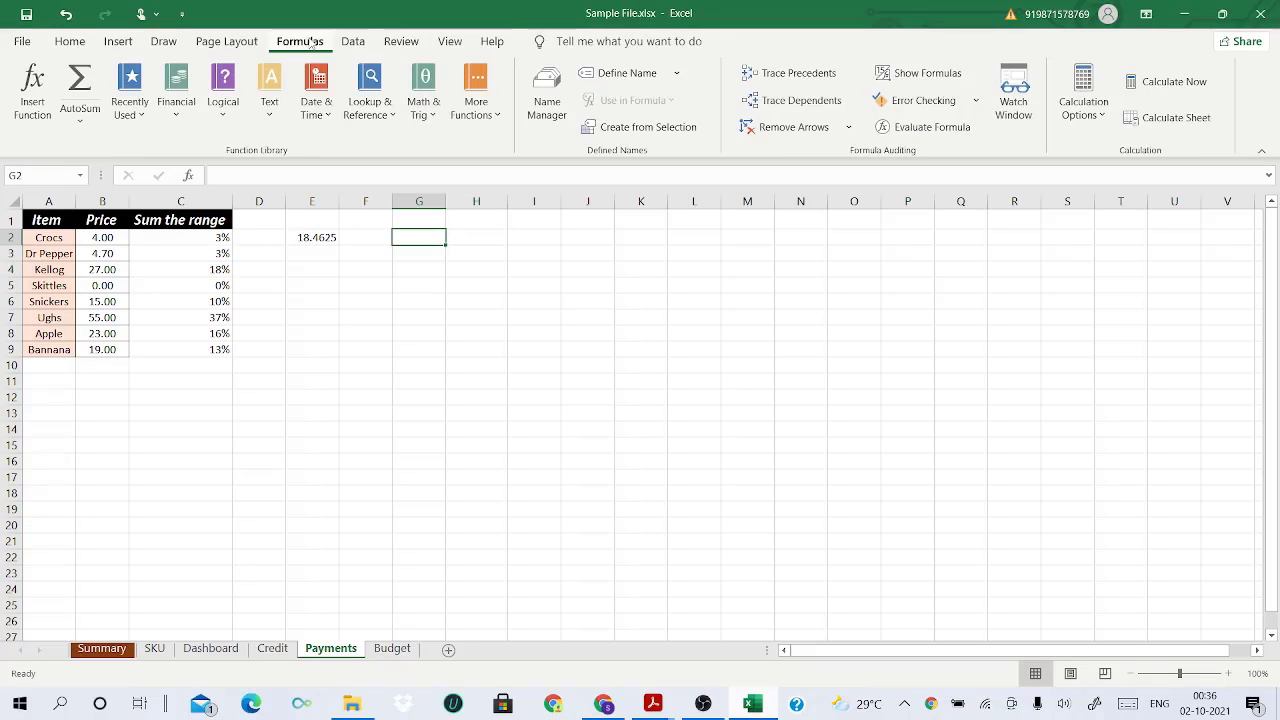
{"action": "left_click", "coordinate": [330, 112]}
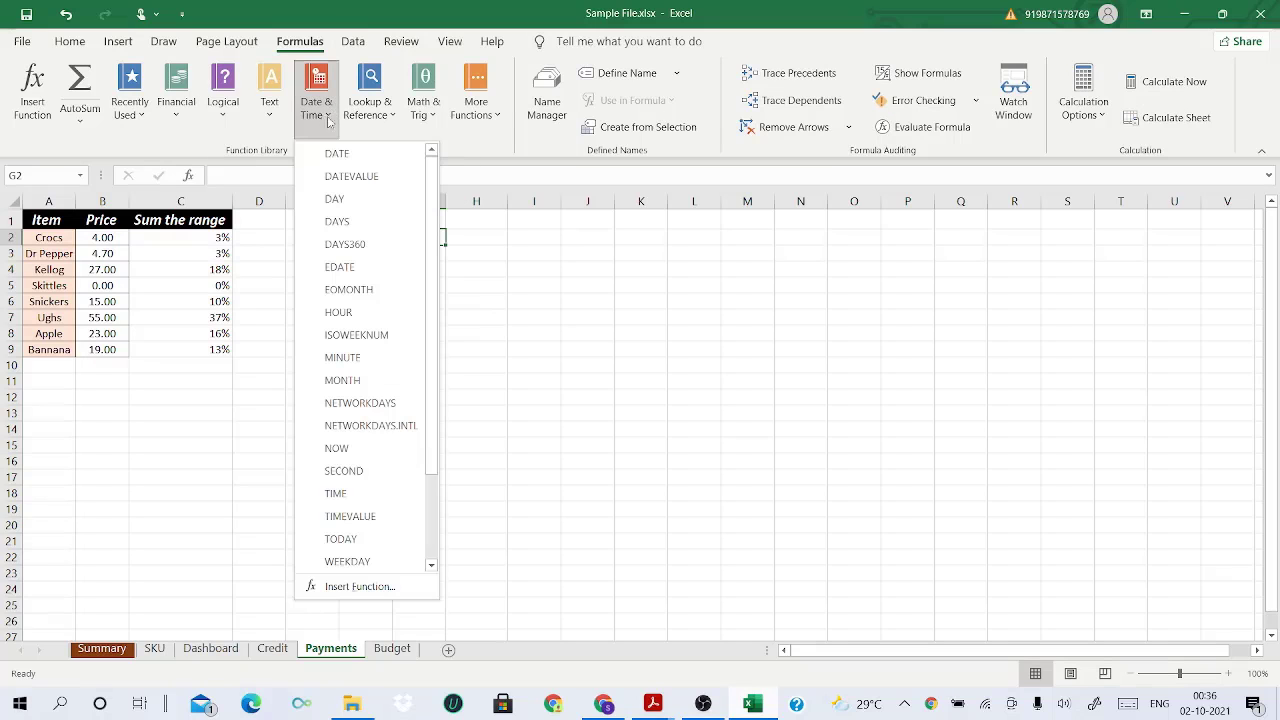
{"action": "left_click", "coordinate": [341, 148]}
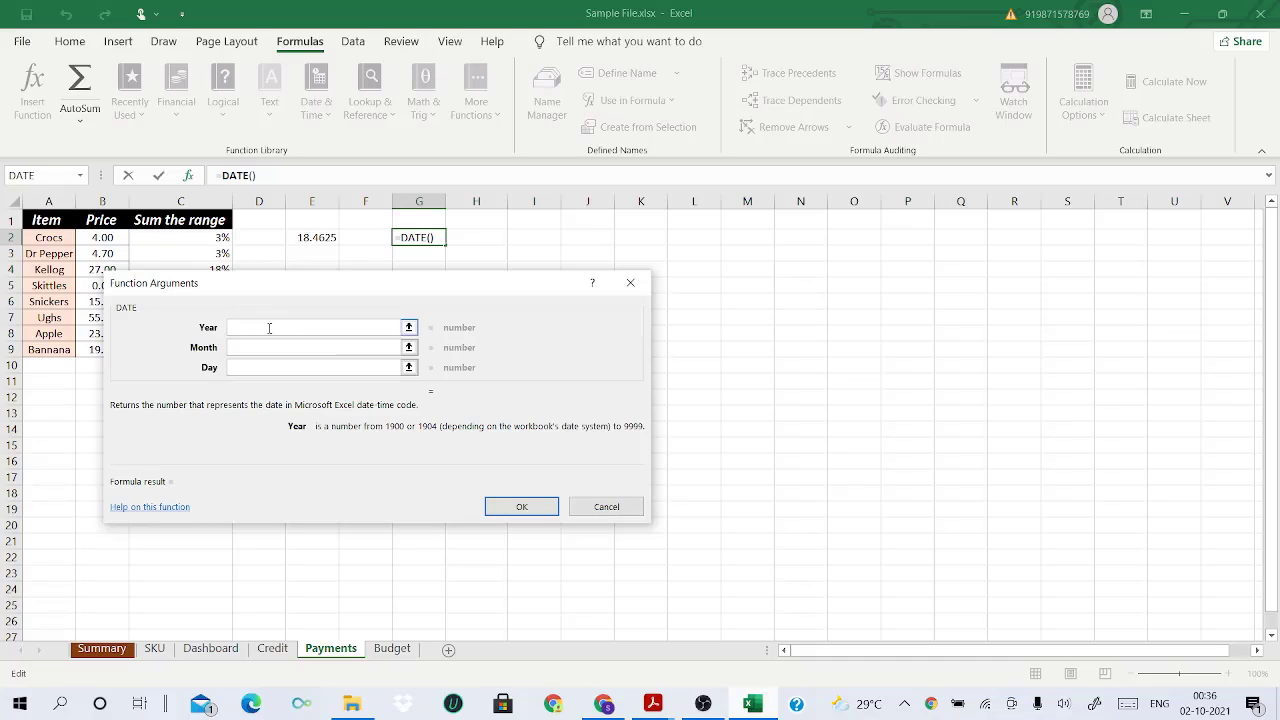
{"action": "left_click", "coordinate": [630, 282]}
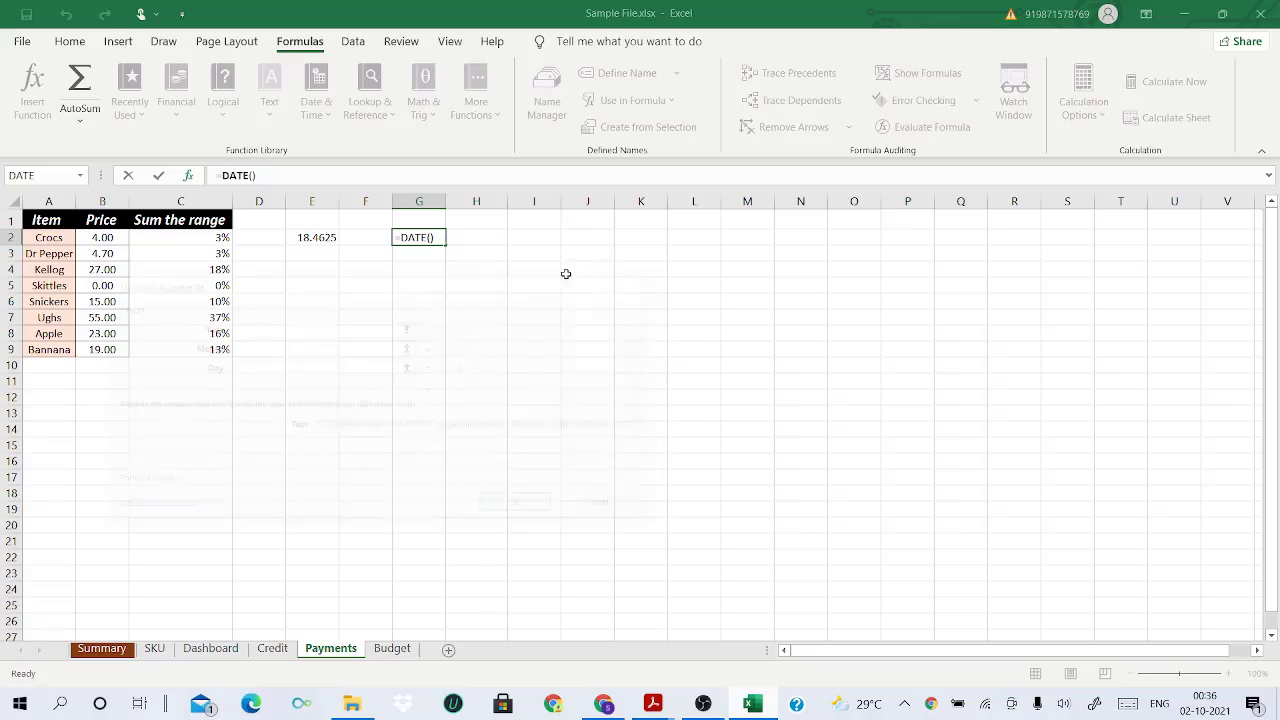
- Enter the same date with slashes in H2 (13/06/2021) and with hyphens in H3 (13-06-2021)
{"action": "left_click", "coordinate": [455, 237]}
{"action": "type", "text": "1"}
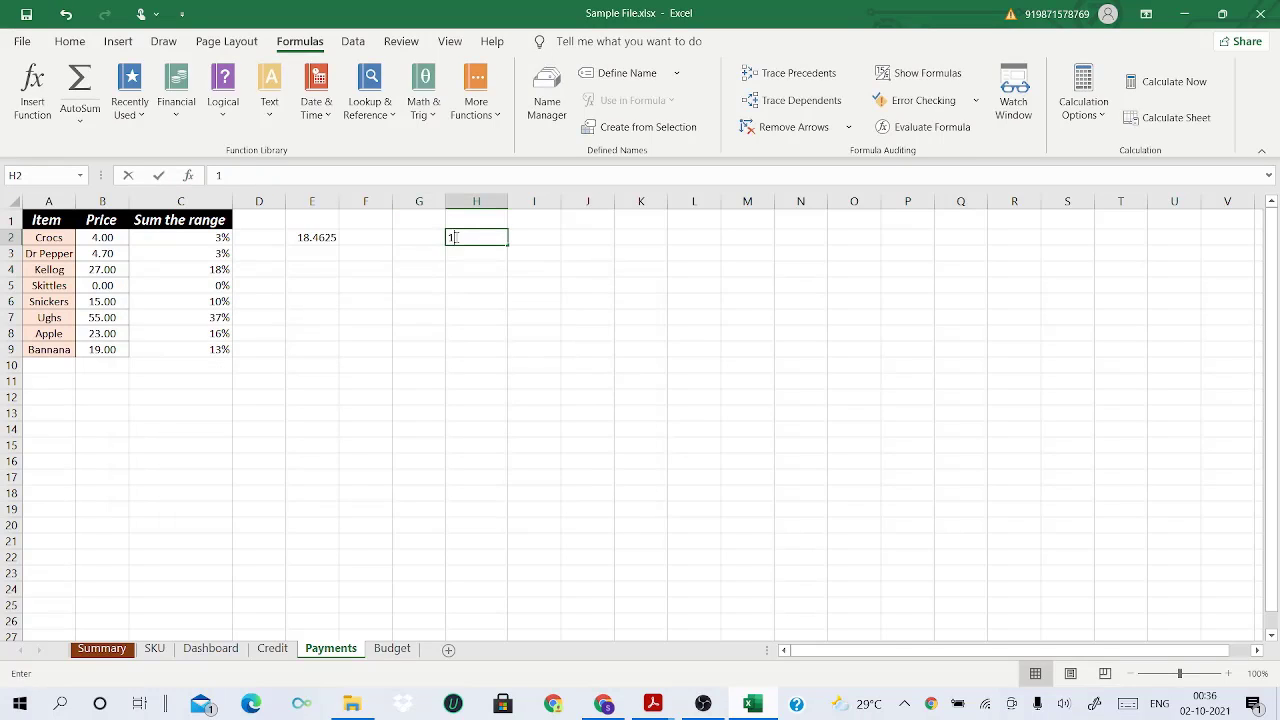
{"action": "type", "text": "3/0"}
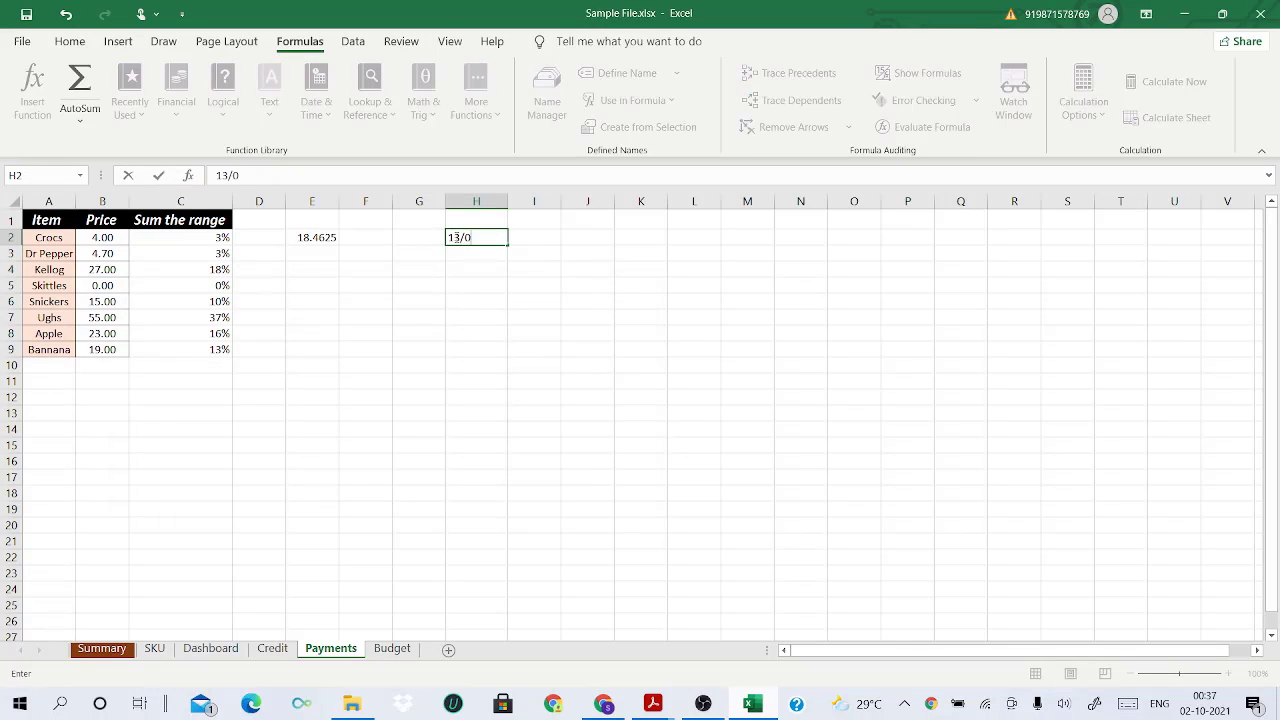
{"action": "type", "text": "6/2021"}
{"action": "key", "text": "Return"}
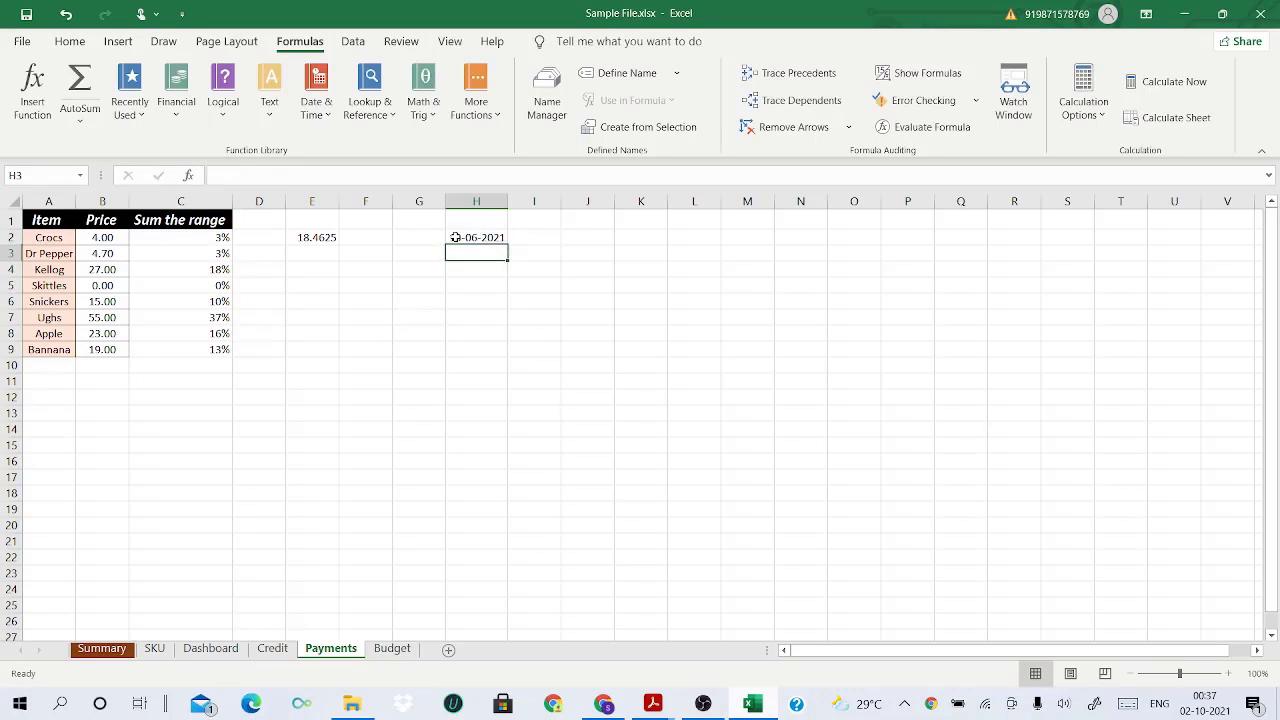
{"action": "type", "text": "13"}
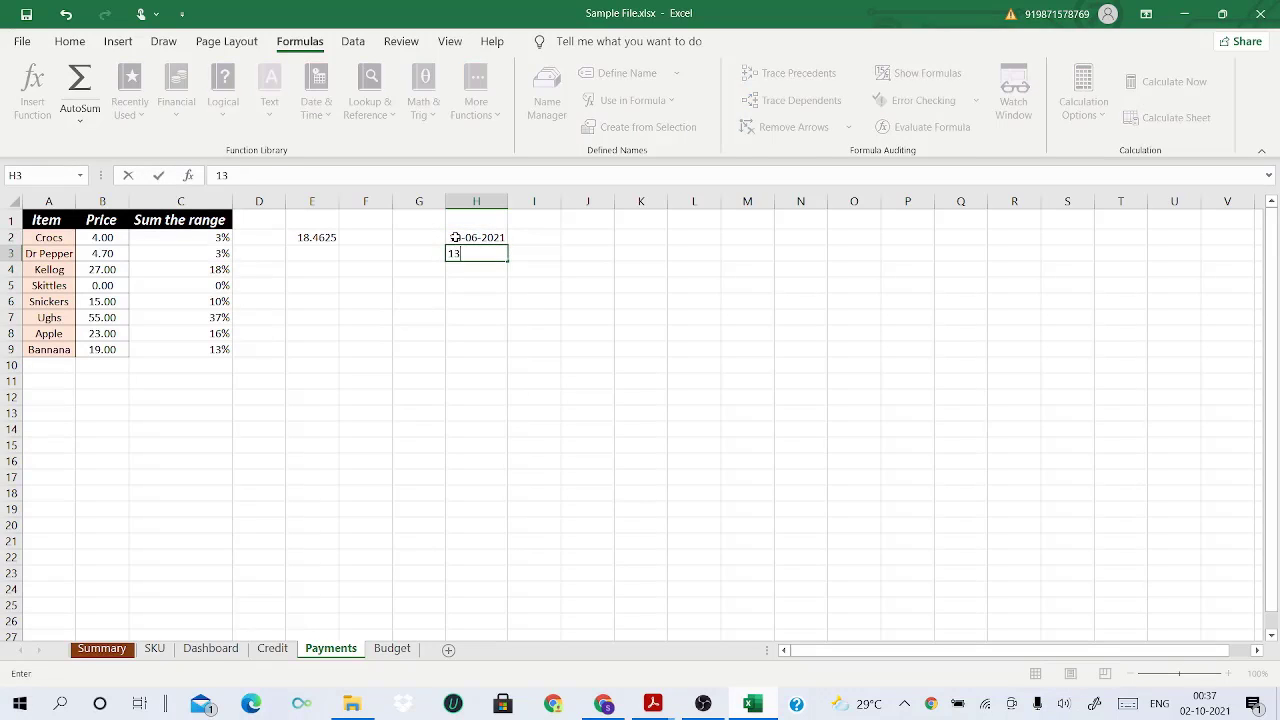
{"action": "type", "text": "-06-2021"}
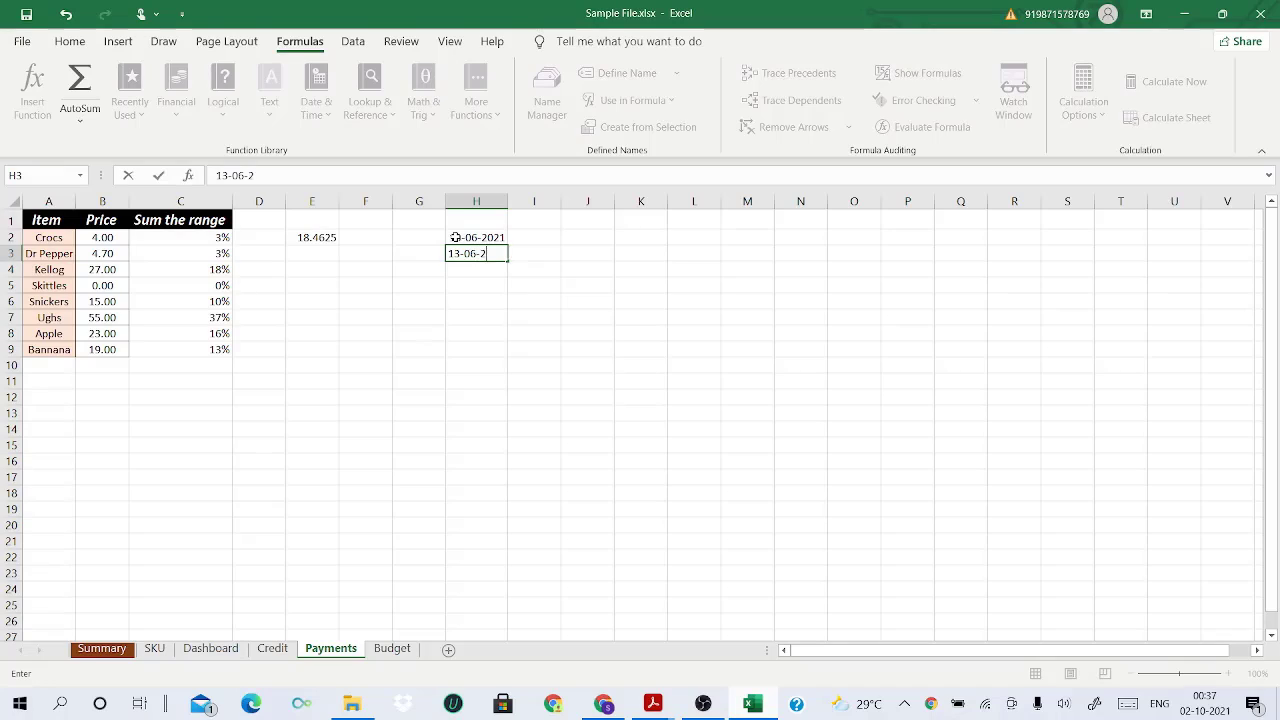
{"action": "key", "text": "Return"}
- Compare how the dates in H2 and H3 are stored, and select H2:H3
{"action": "left_click", "coordinate": [455, 237]}
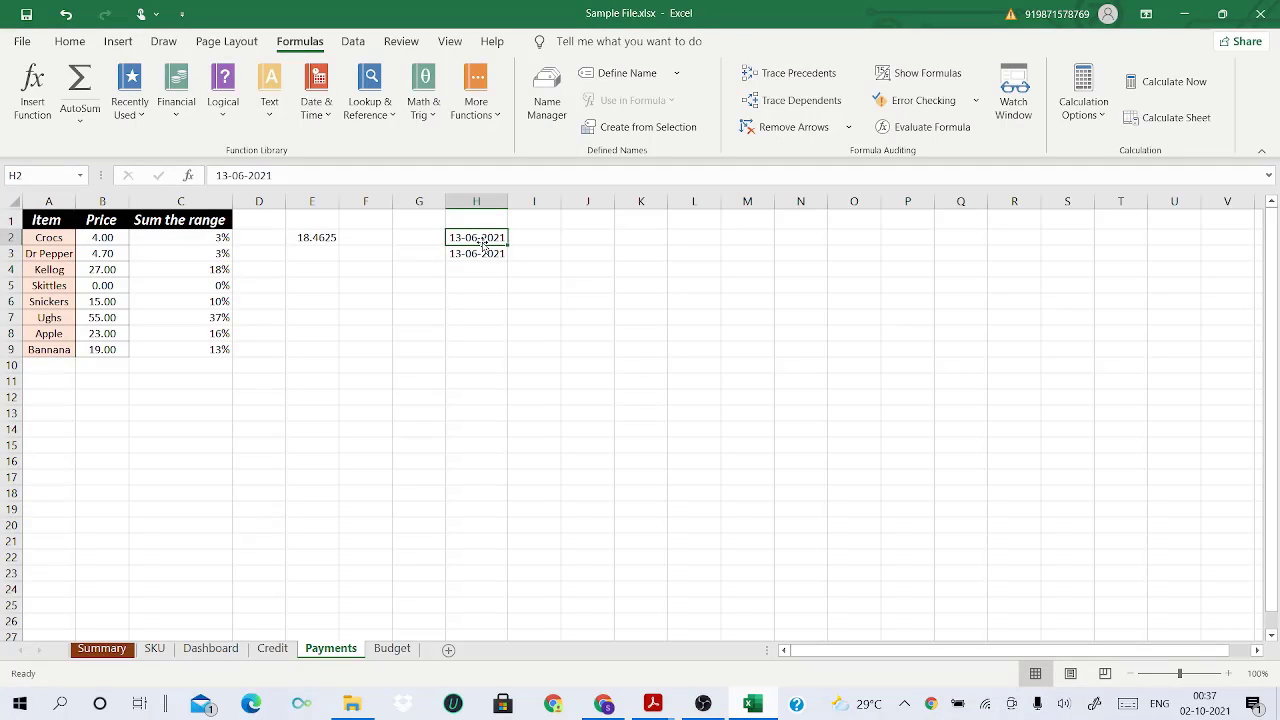
{"action": "left_click", "coordinate": [483, 254]}
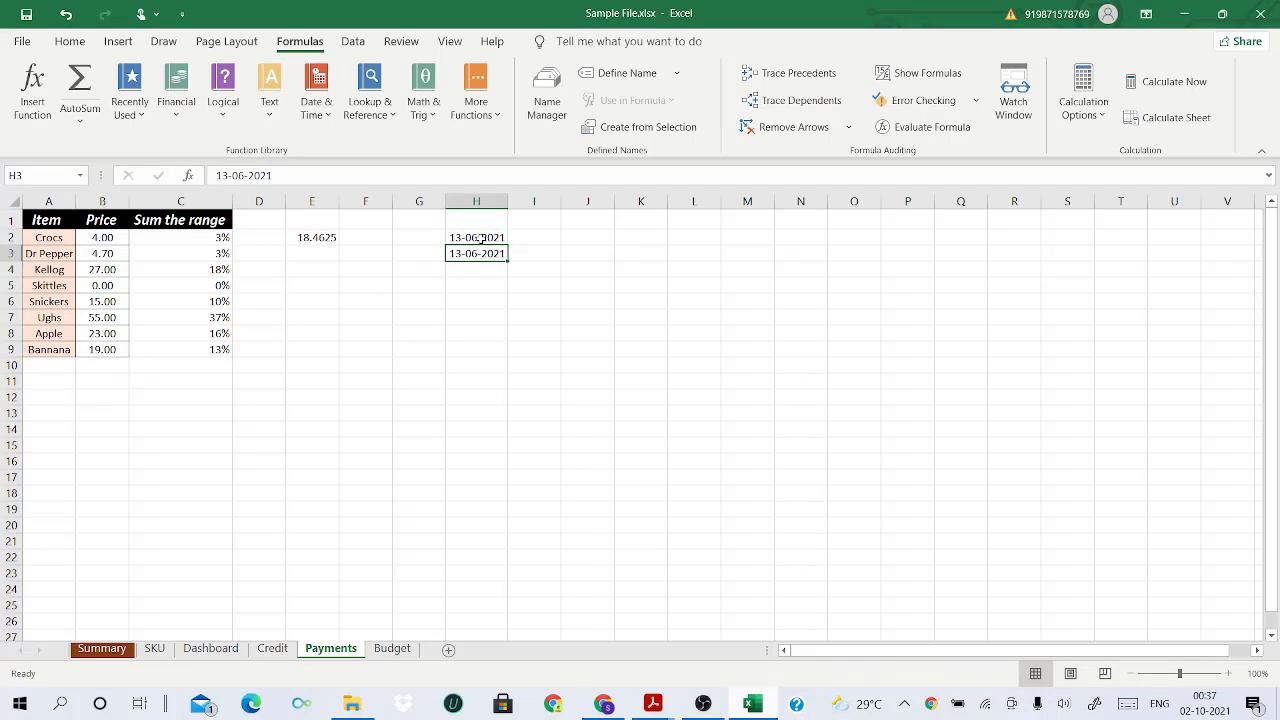
{"action": "left_click_drag", "start_coordinate": [481, 240], "coordinate": [480, 256]}
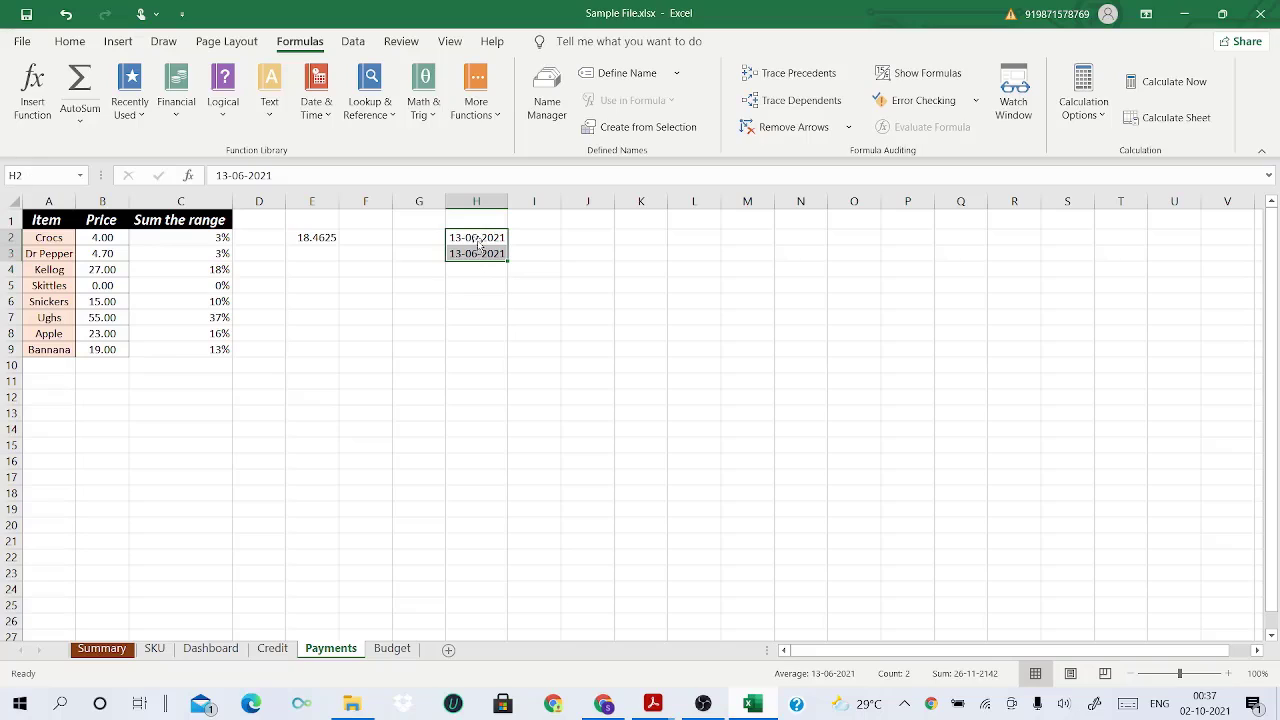
- Clear the dates in H2:H3 and insert a DATE function in H2 with year 2021, month 5 and day 29
{"action": "key", "text": "Delete"}
{"action": "left_click", "coordinate": [474, 235]}
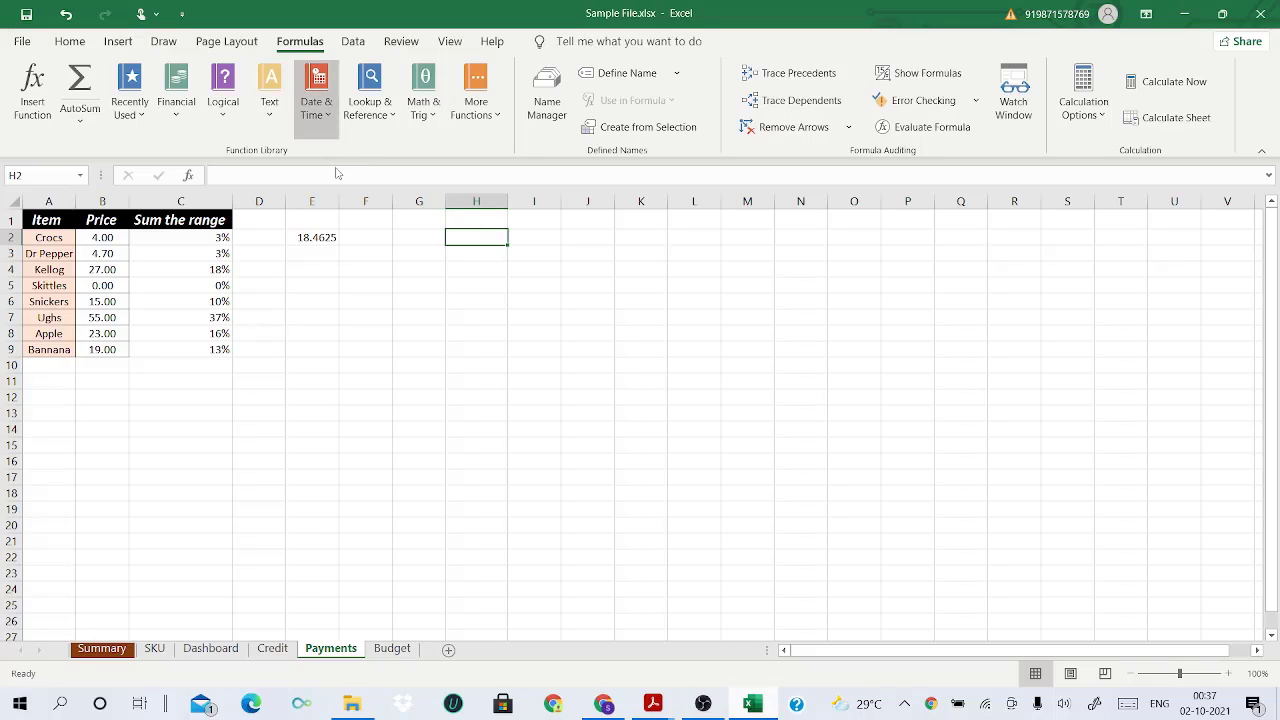
{"action": "left_click", "coordinate": [370, 155]}
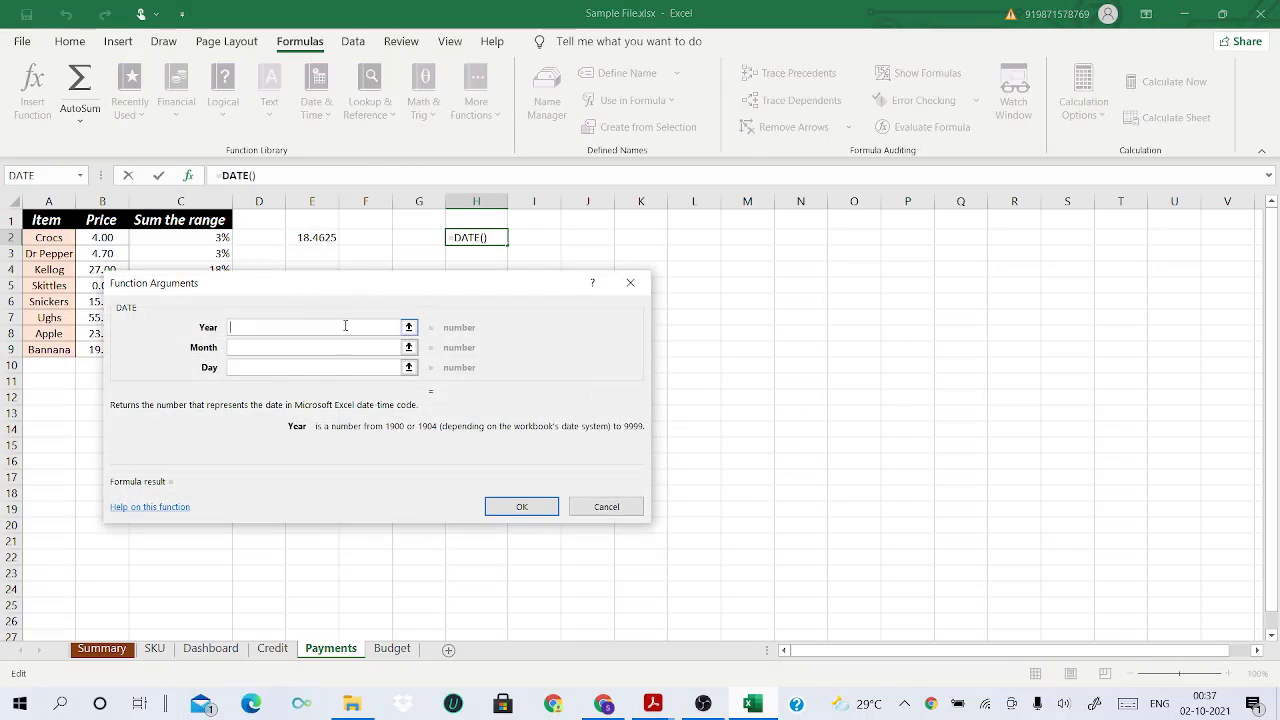
{"action": "type", "text": "2021"}
{"action": "key", "text": "Tab"}
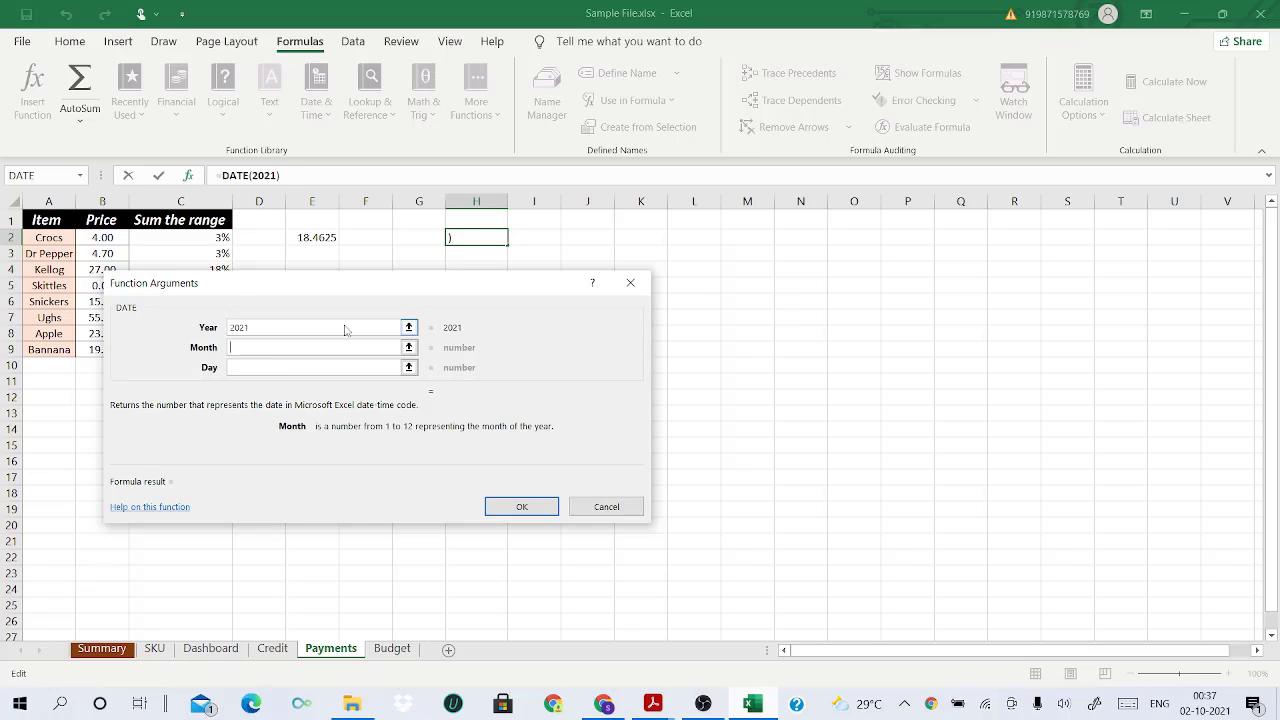
{"action": "type", "text": "5"}
{"action": "key", "text": "Tab"}
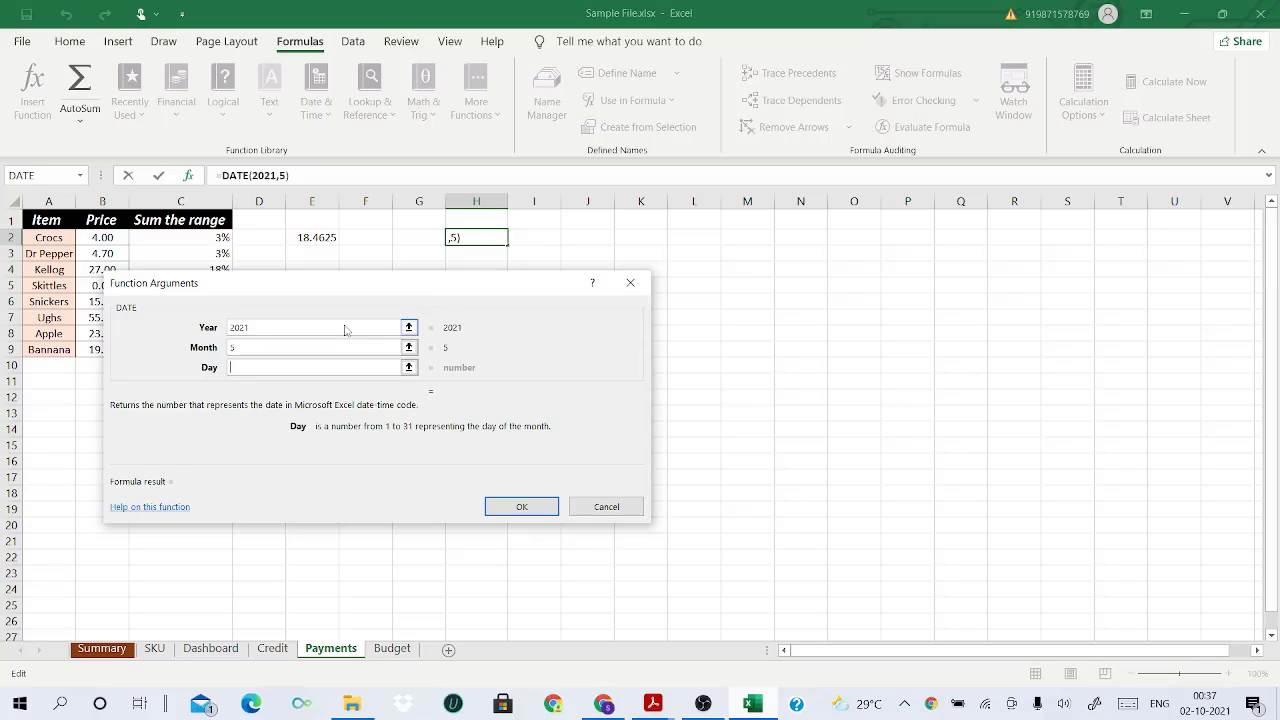
{"action": "type", "text": "29"}
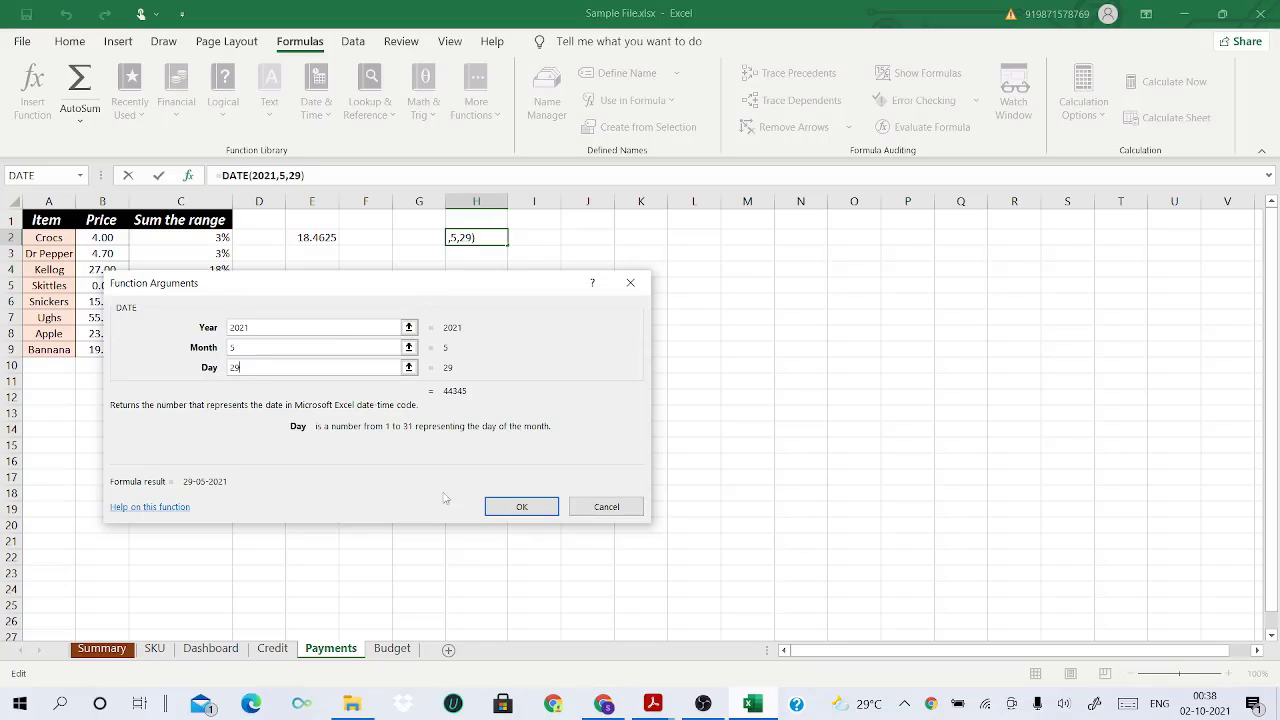
{"action": "left_click", "coordinate": [522, 507]}
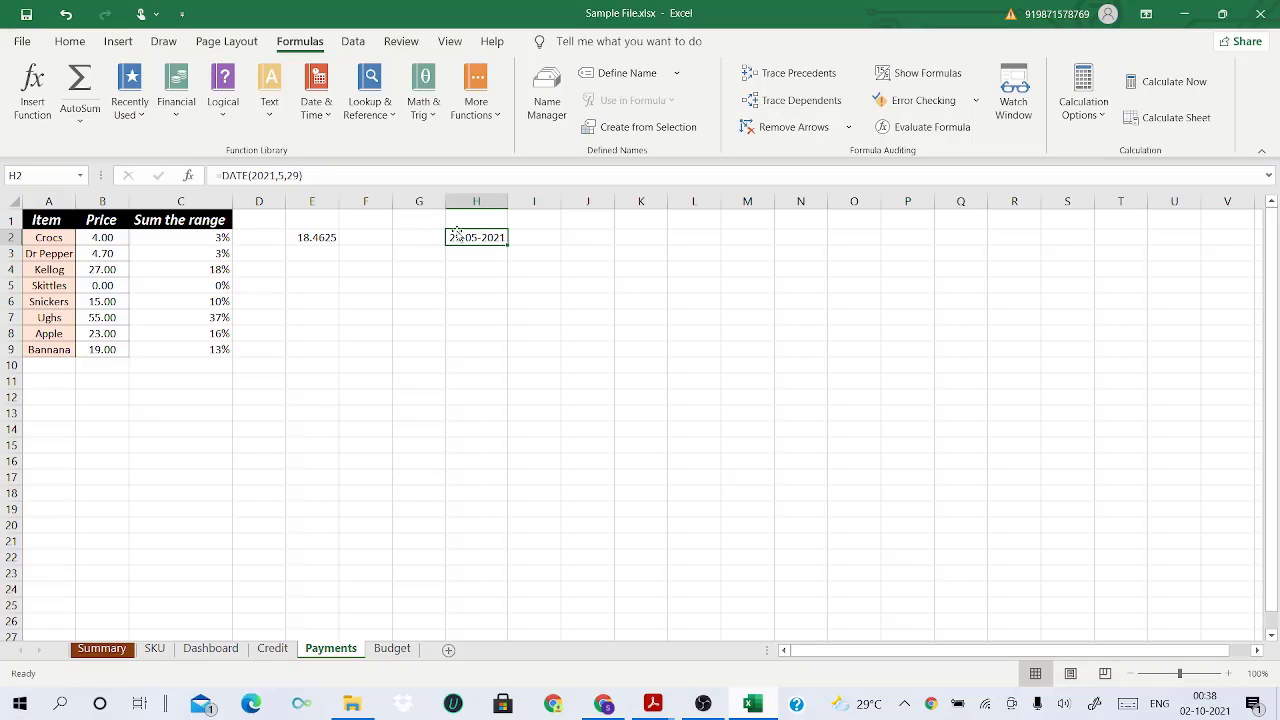
- Apply the Long Date number format to the date in H2
{"action": "left_click", "coordinate": [70, 41]}
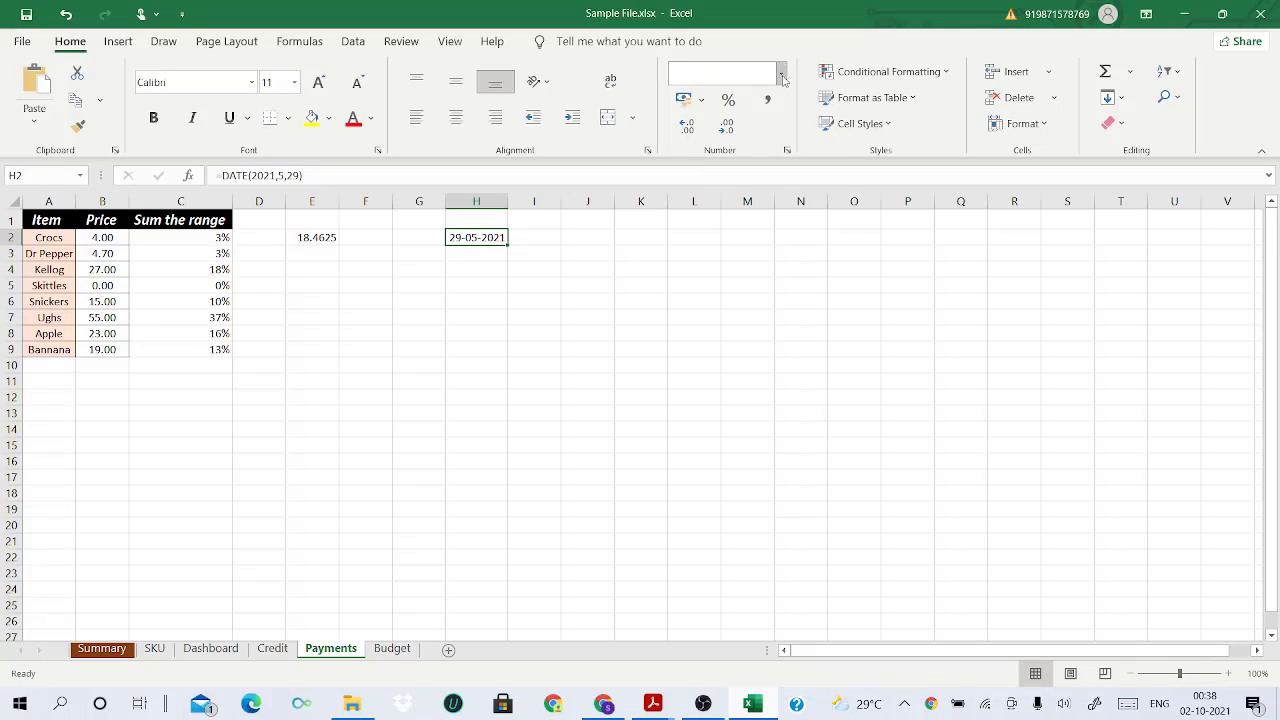
{"action": "left_click", "coordinate": [781, 75]}
{"action": "left_click", "coordinate": [735, 313]}
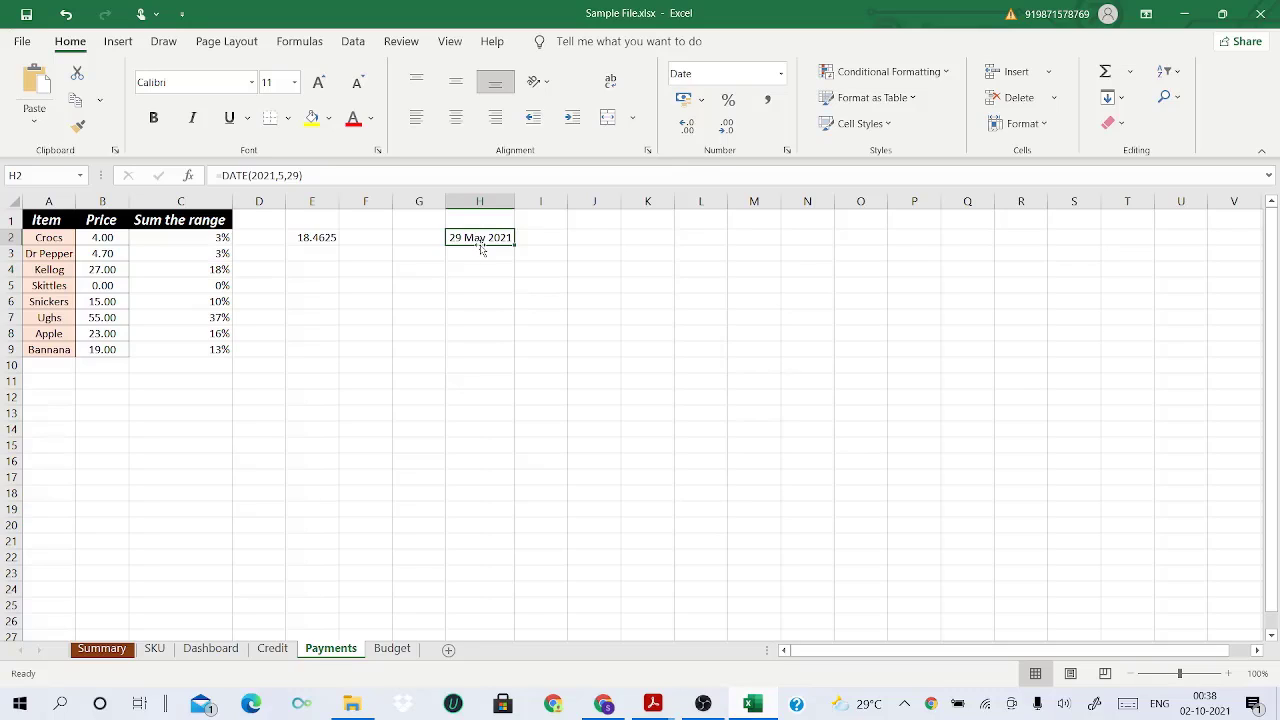
- Review the further date types offered for H2 and set the cell to the Short Date format
{"action": "left_click", "coordinate": [783, 73]}
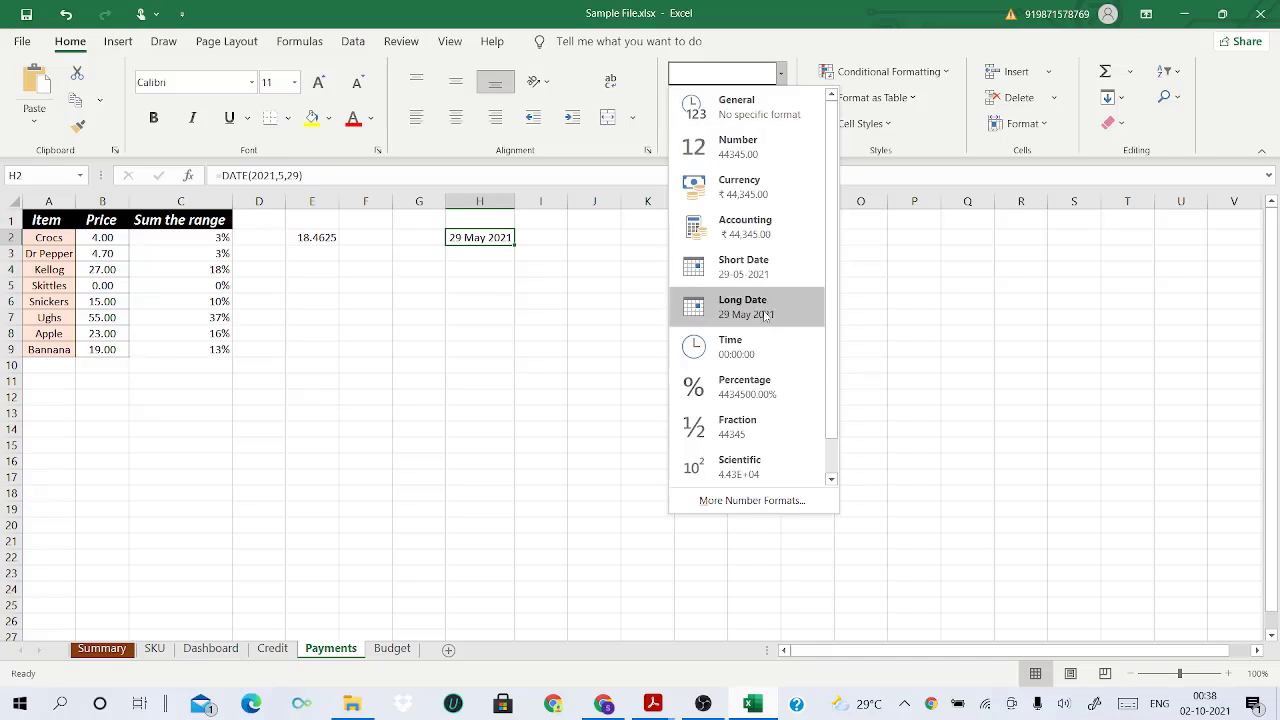
{"action": "left_click", "coordinate": [769, 502]}
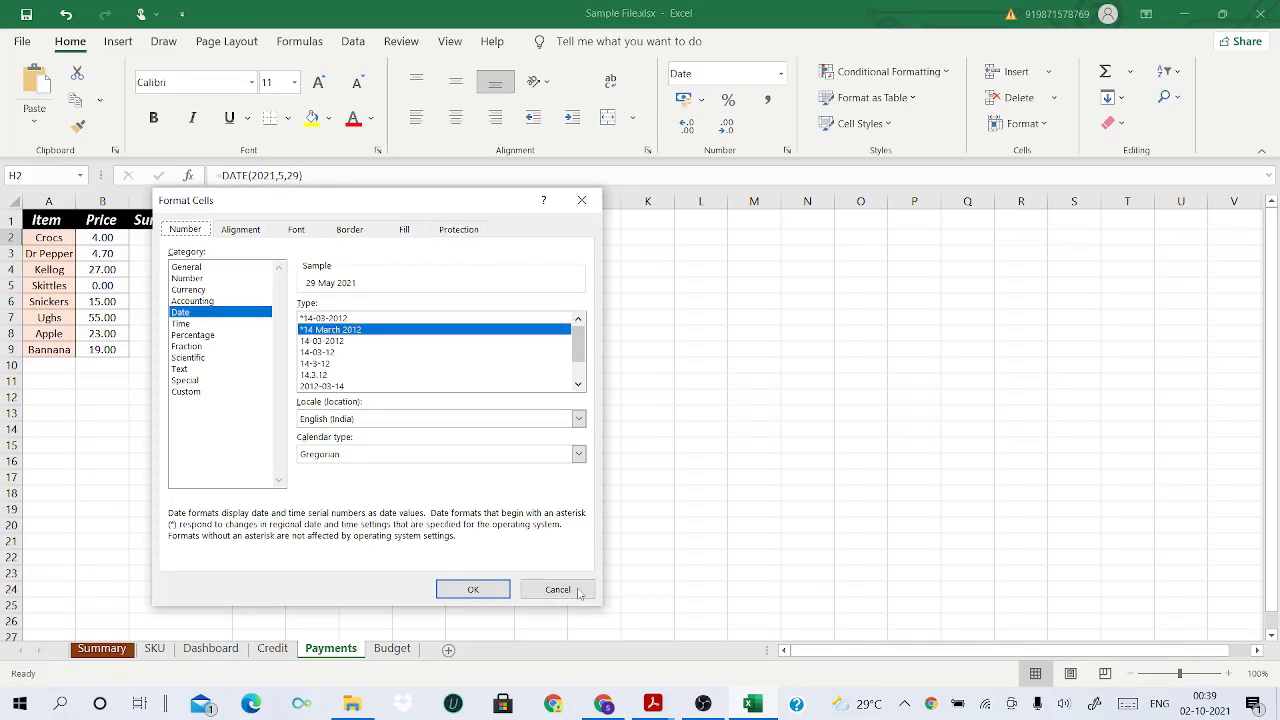
{"action": "key", "text": "Return"}
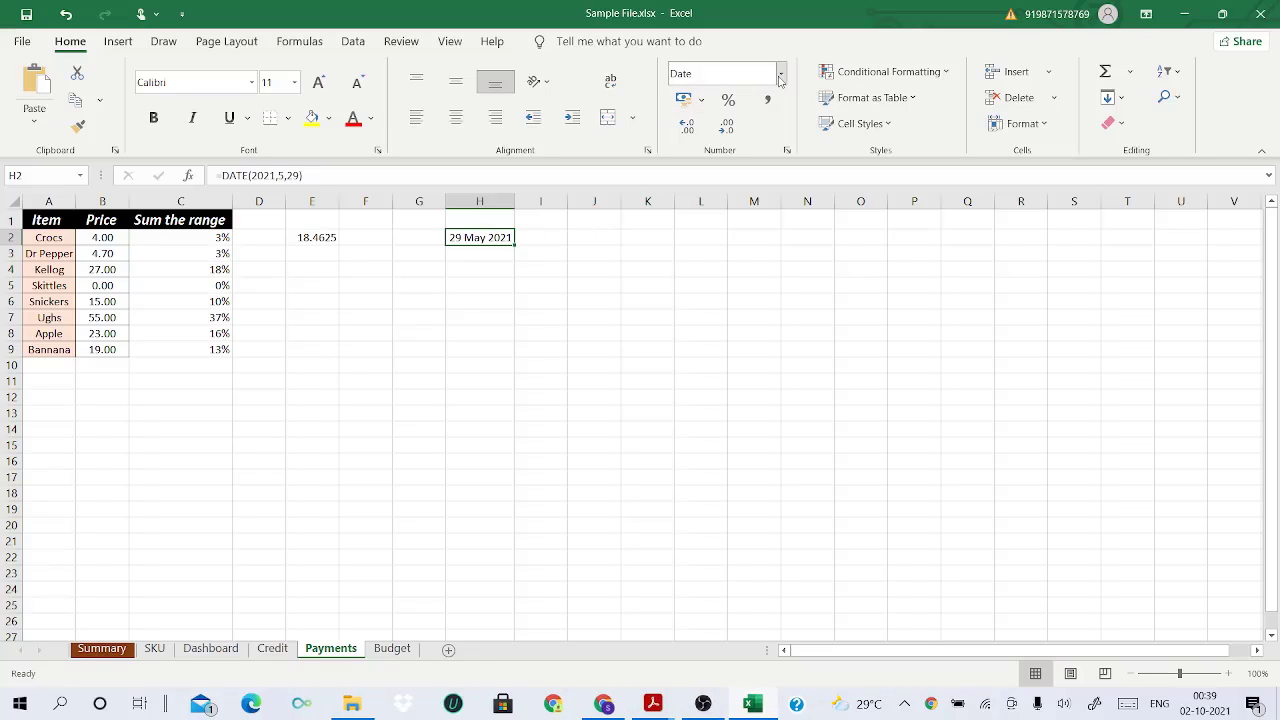
{"action": "left_click", "coordinate": [780, 74]}
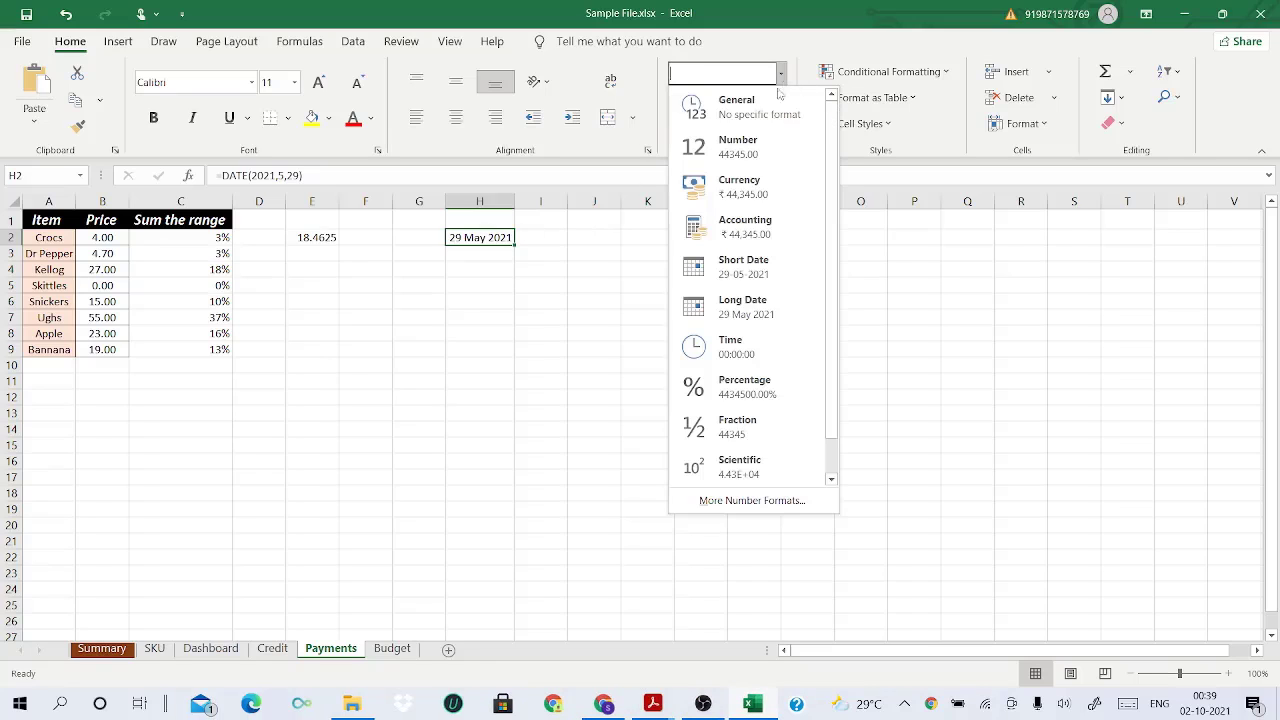
{"action": "left_click", "coordinate": [752, 263]}
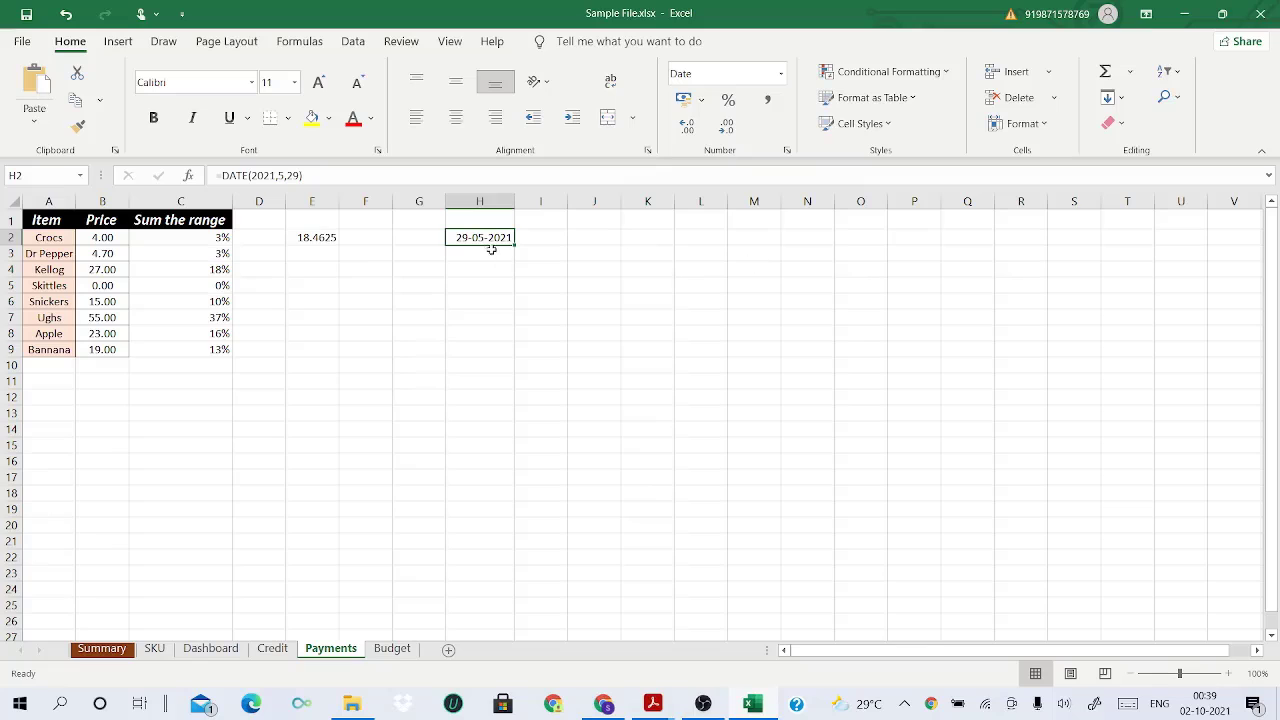
- Open the detailed number format settings for H2 and preview the date type Wednesday, 14 March, 2012
{"action": "left_click", "coordinate": [781, 75]}
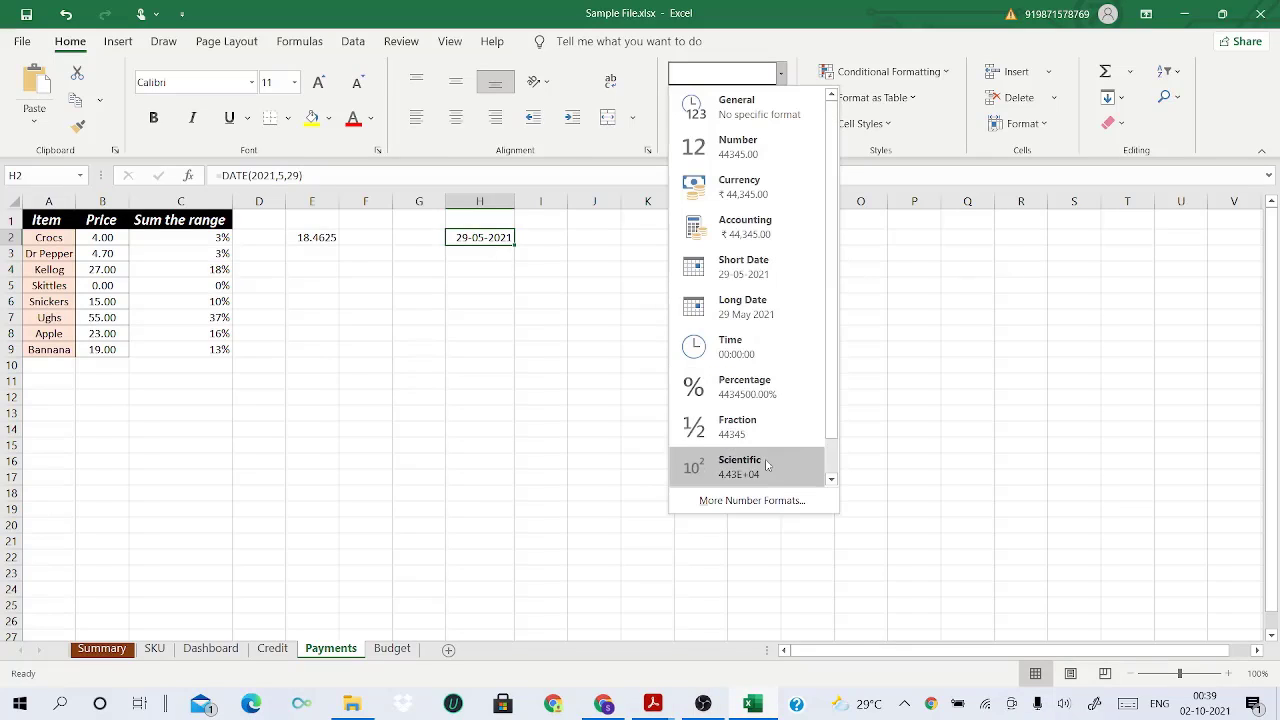
{"action": "left_click", "coordinate": [749, 504]}
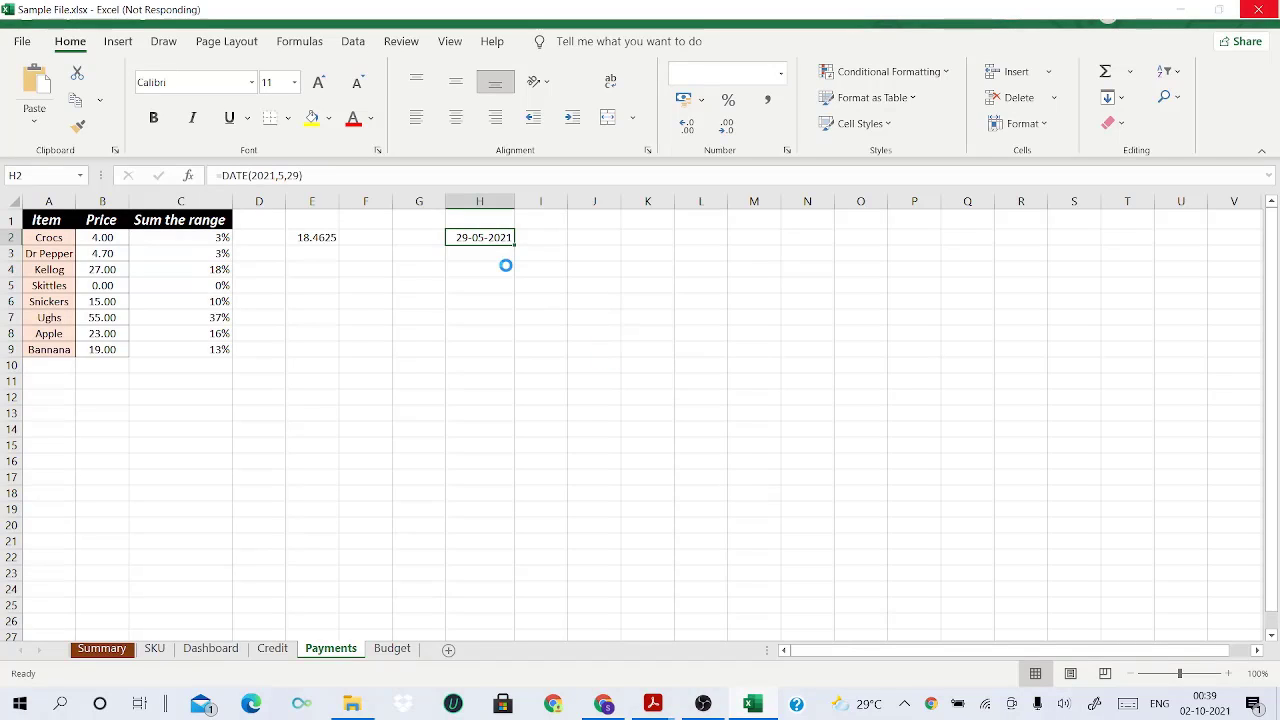
{"action": "scroll", "coordinate": [360, 365], "scroll_direction": "down", "scroll_amount": 2}
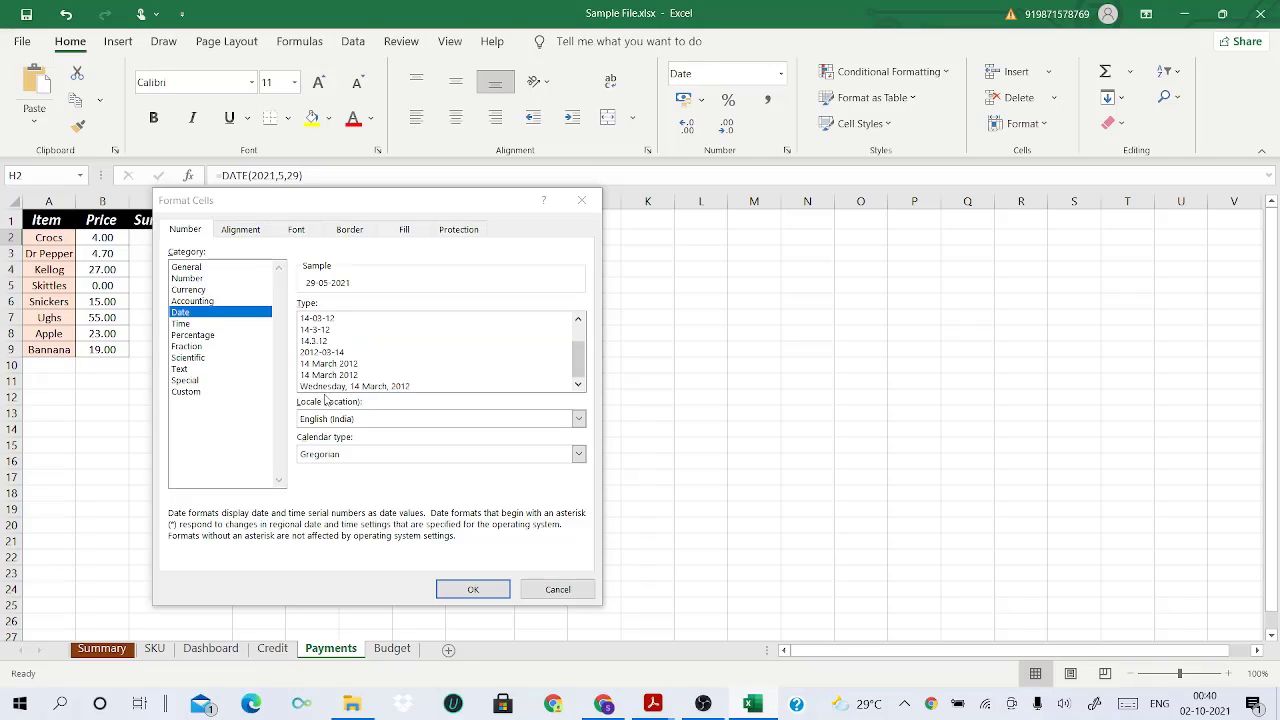
{"action": "left_click", "coordinate": [322, 390]}
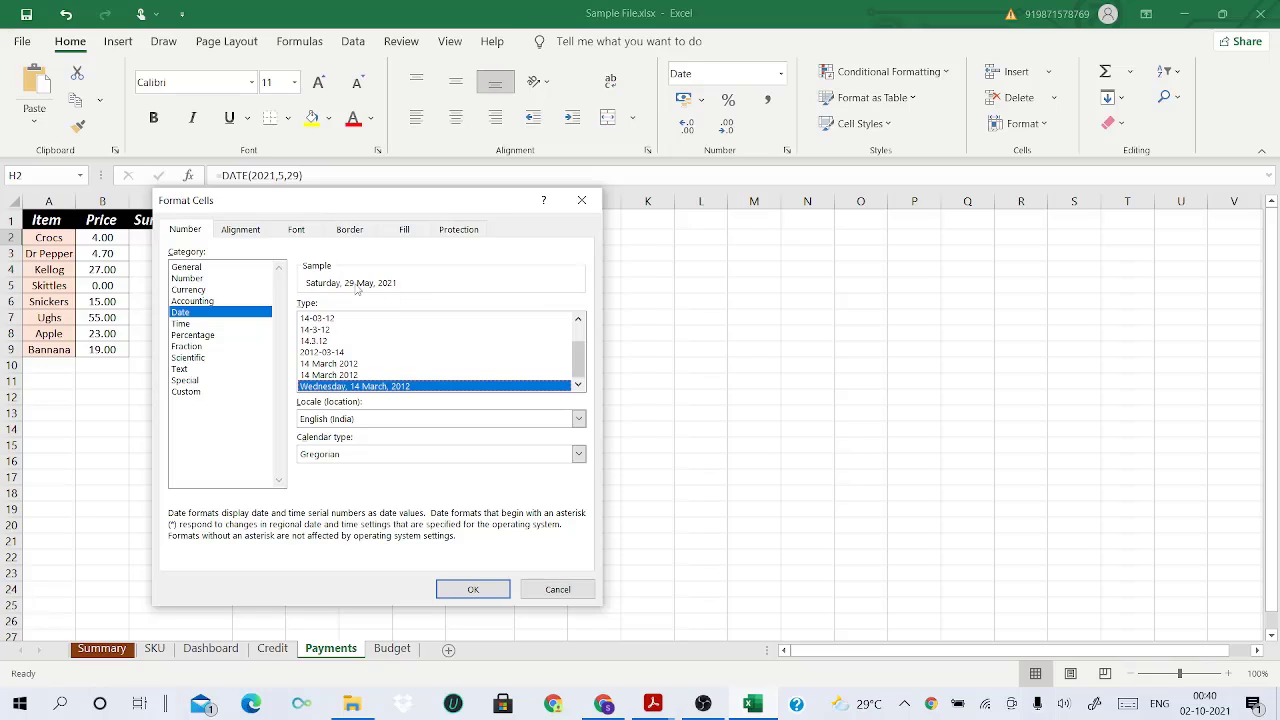
{"action": "scroll", "coordinate": [359, 373], "scroll_direction": "up", "scroll_amount": 1}
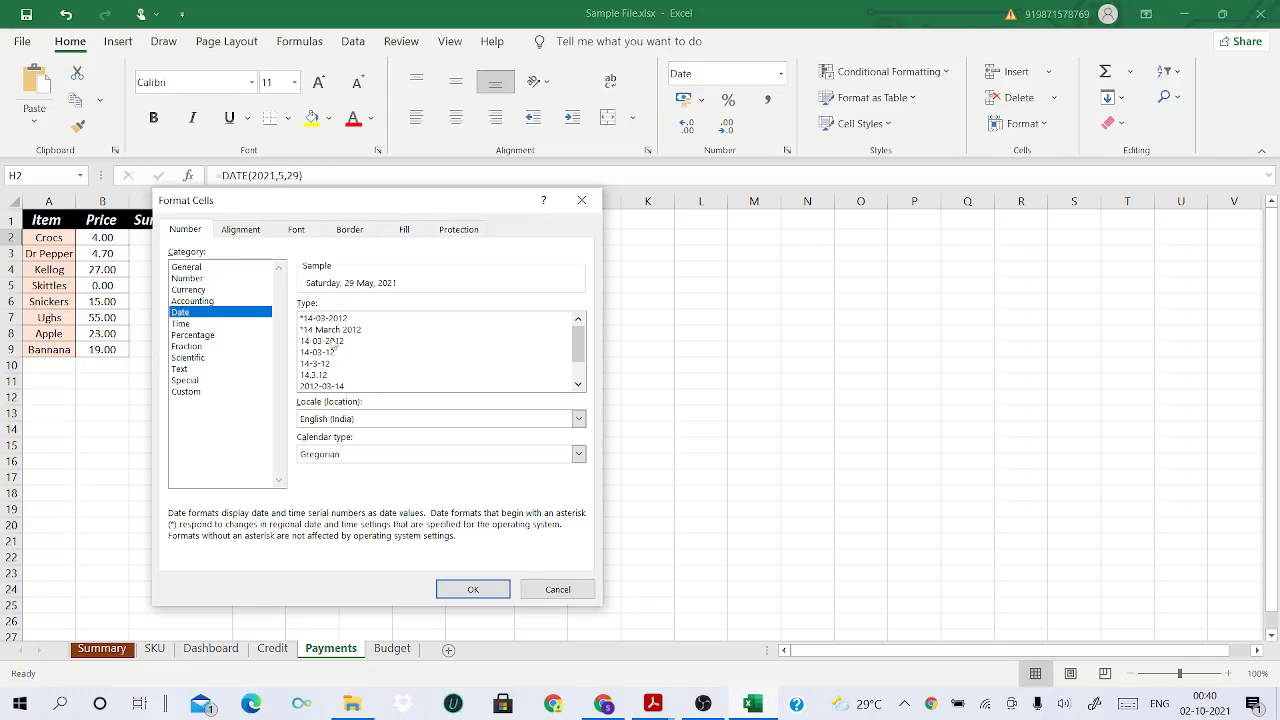
{"action": "scroll", "coordinate": [335, 345], "scroll_direction": "down", "scroll_amount": 2}
{"action": "left_click", "coordinate": [462, 386]}
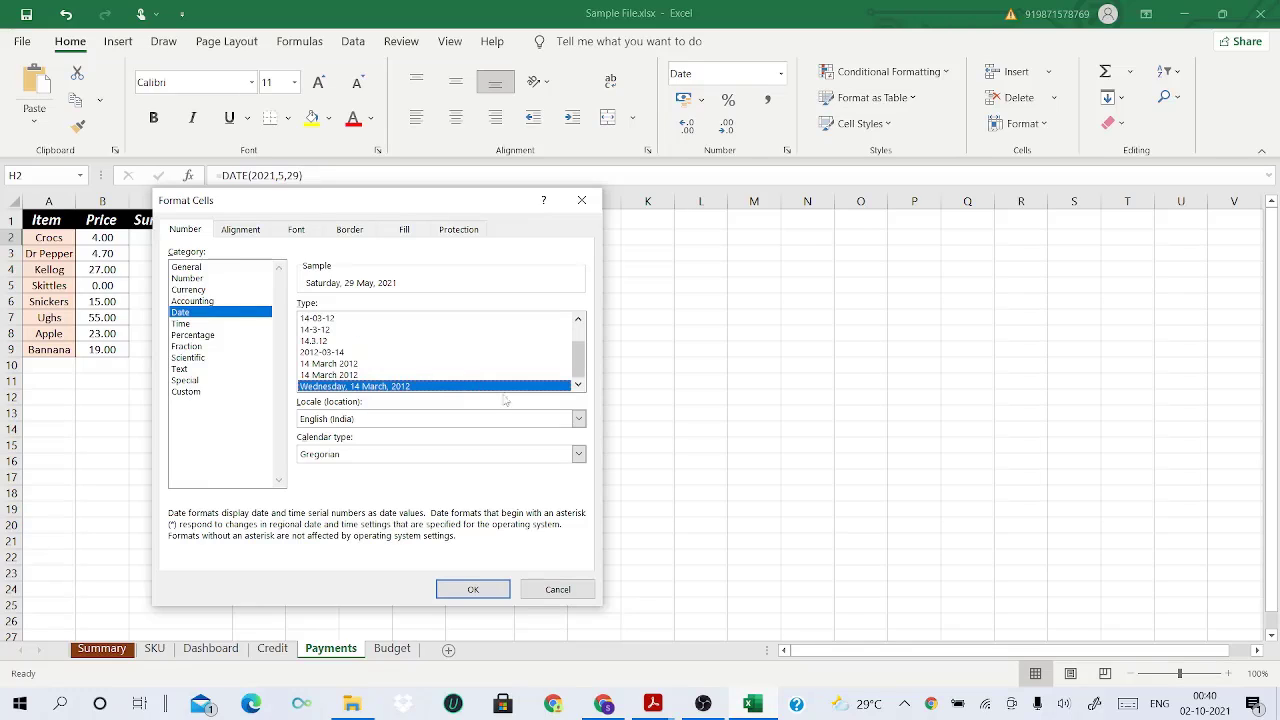
- Set the calendar type to Gregorian (English) and apply the date type 3-14-2012 to H2
{"action": "left_click", "coordinate": [578, 454]}
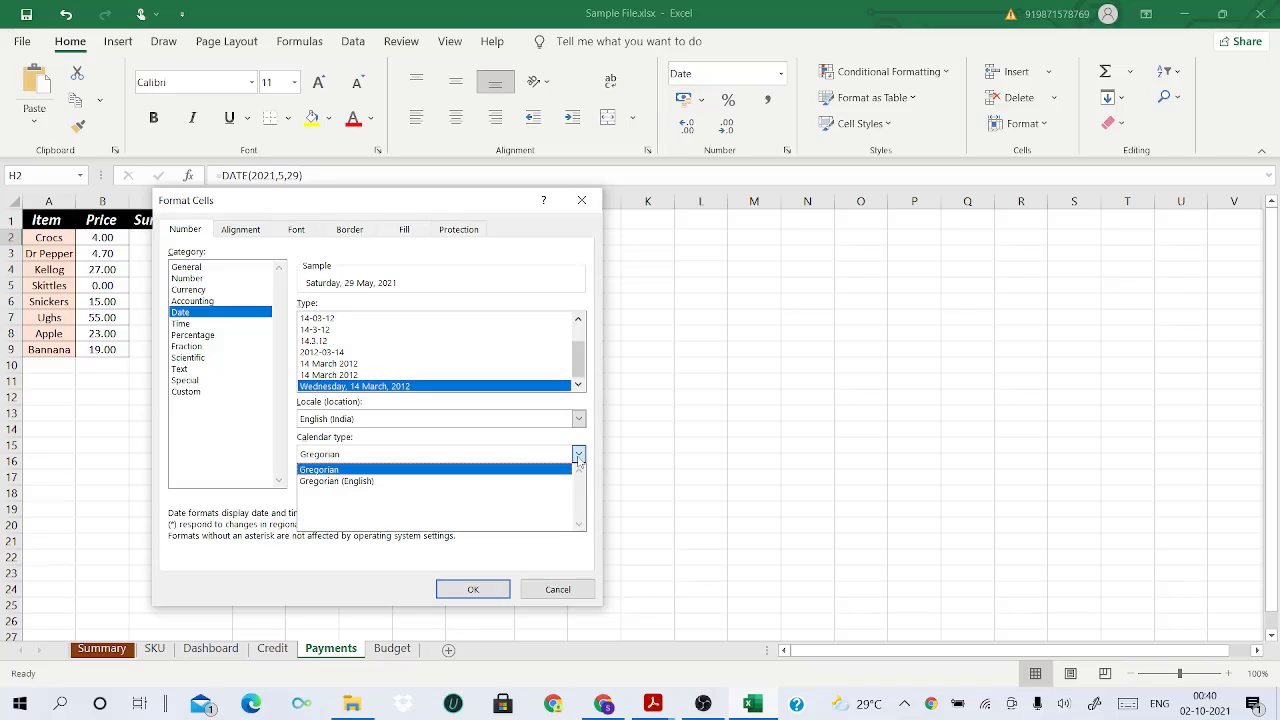
{"action": "left_click", "coordinate": [505, 481]}
{"action": "left_click", "coordinate": [349, 331]}
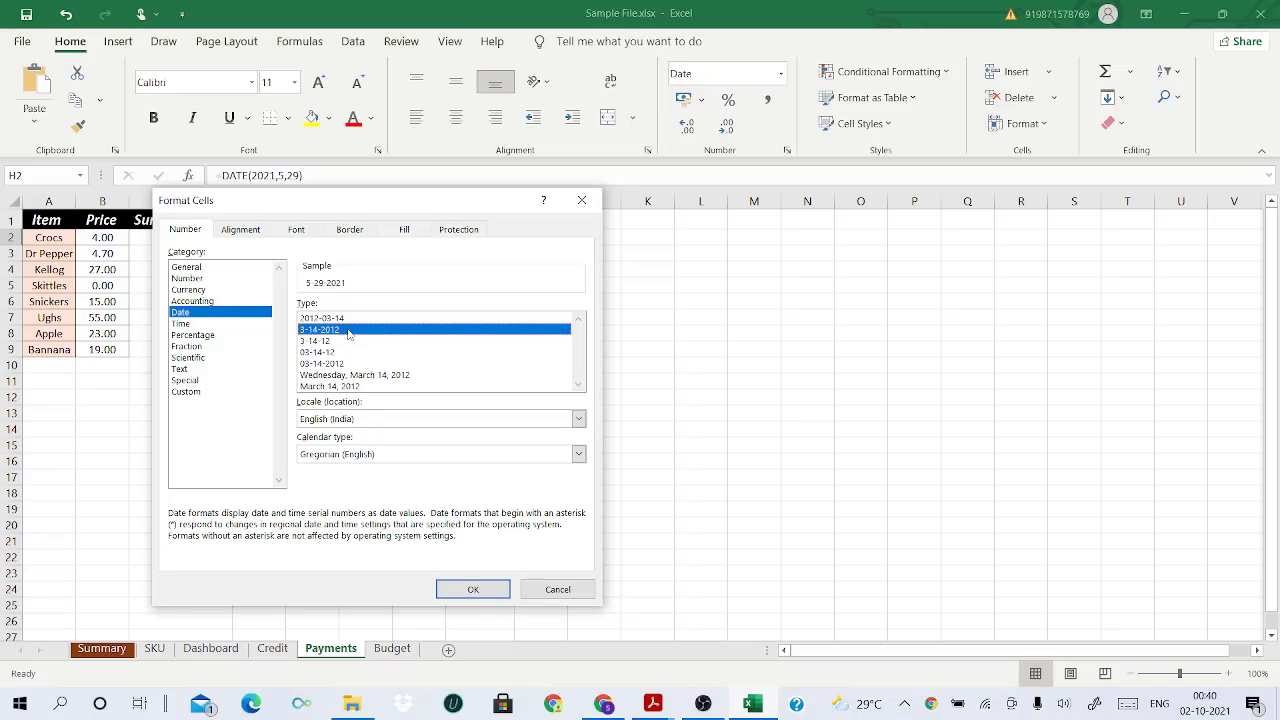
{"action": "left_click", "coordinate": [476, 591]}
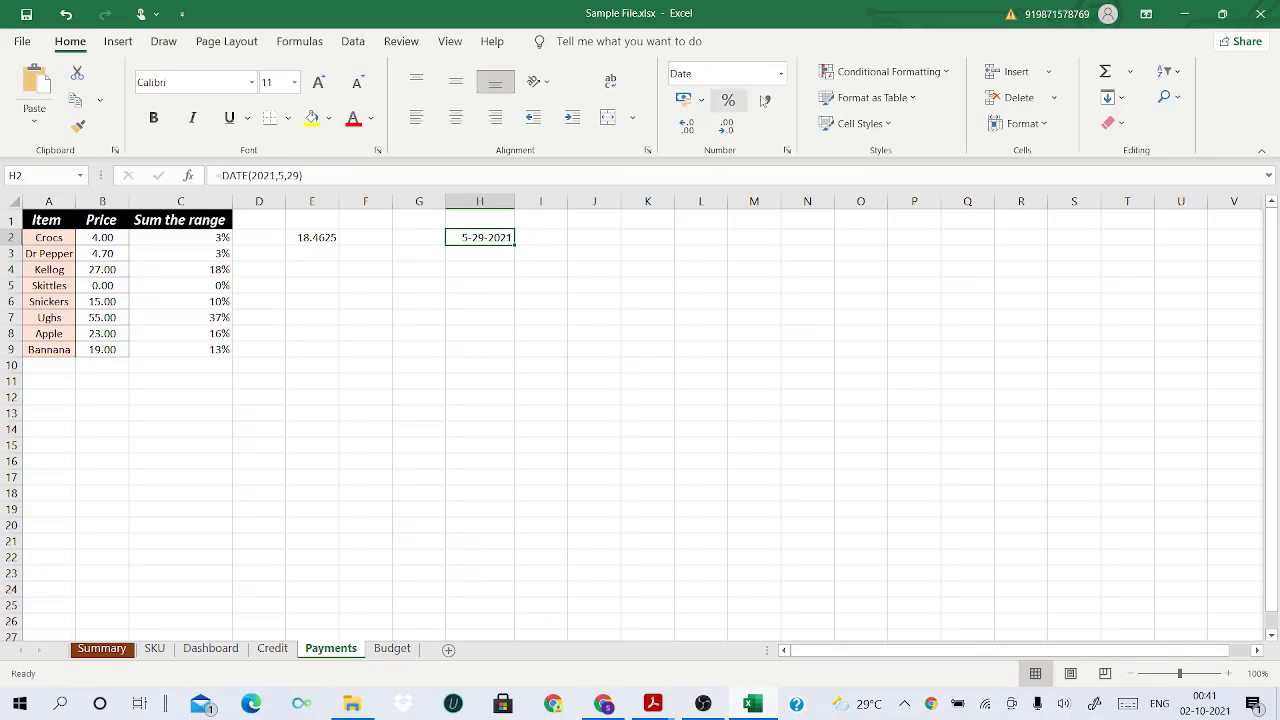
- Review the number formats offered for the date in H2 and select H3
{"action": "left_click", "coordinate": [782, 75]}
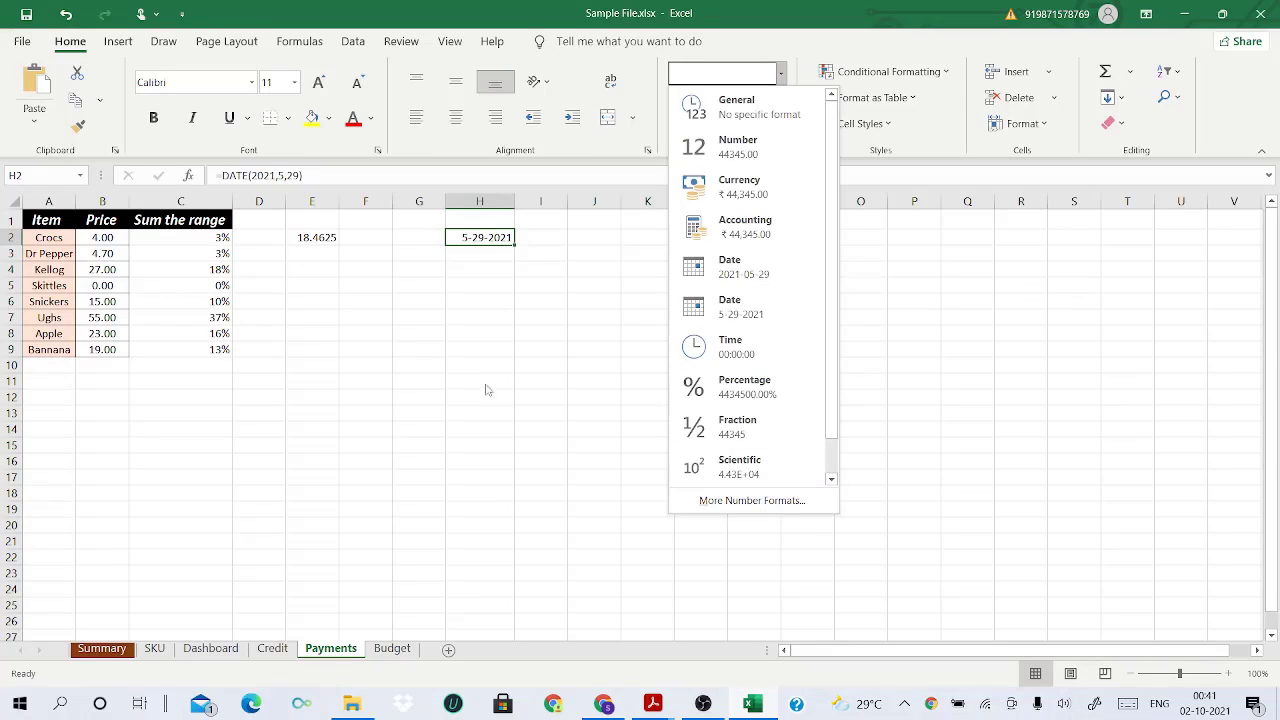
{"action": "left_click", "coordinate": [464, 248]}
{"action": "left_click", "coordinate": [465, 250]}
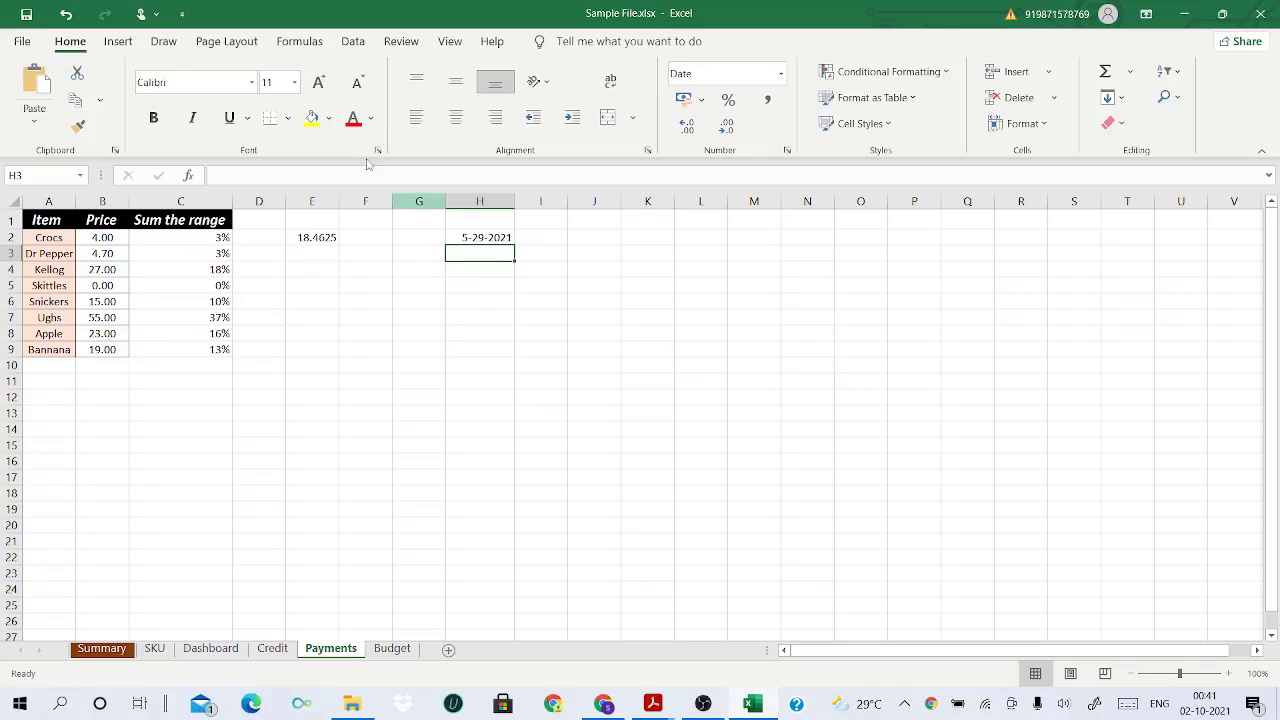
- Try a DAYS360 function in H3 with 12/05/2021 as start date and 12/12/2021 as end date
{"action": "left_click", "coordinate": [352, 41]}
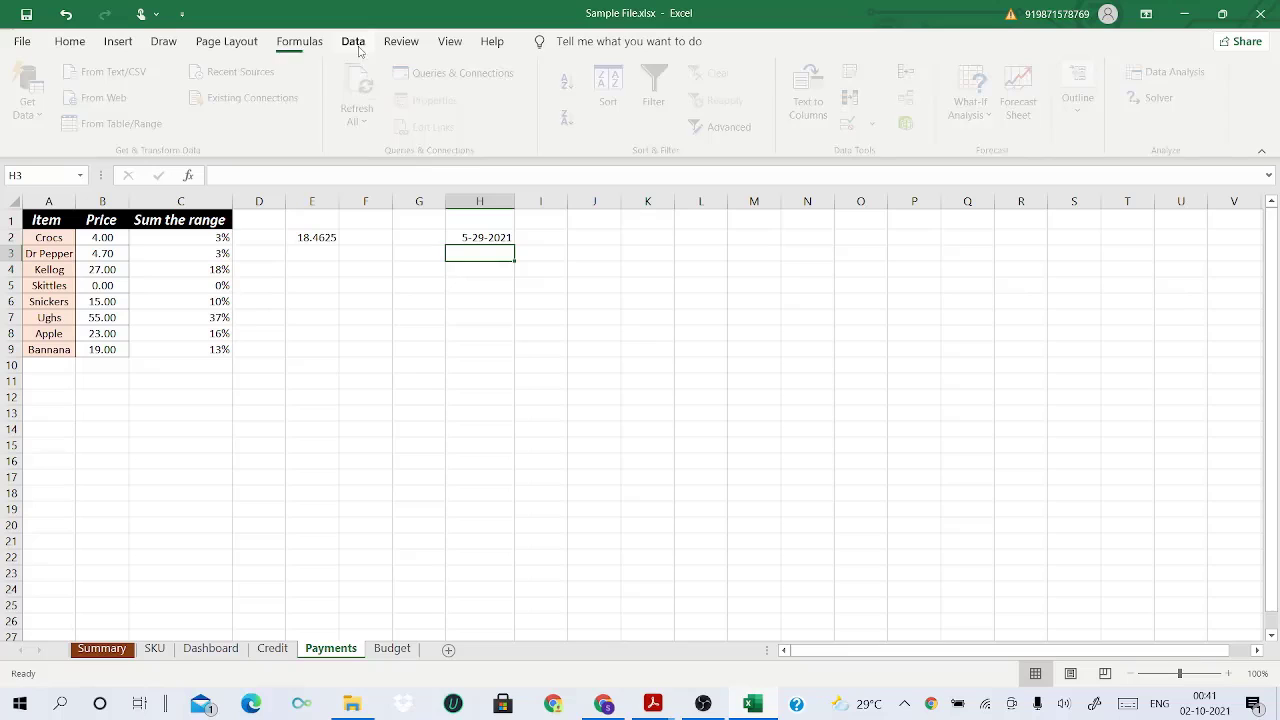
{"action": "left_click", "coordinate": [300, 42]}
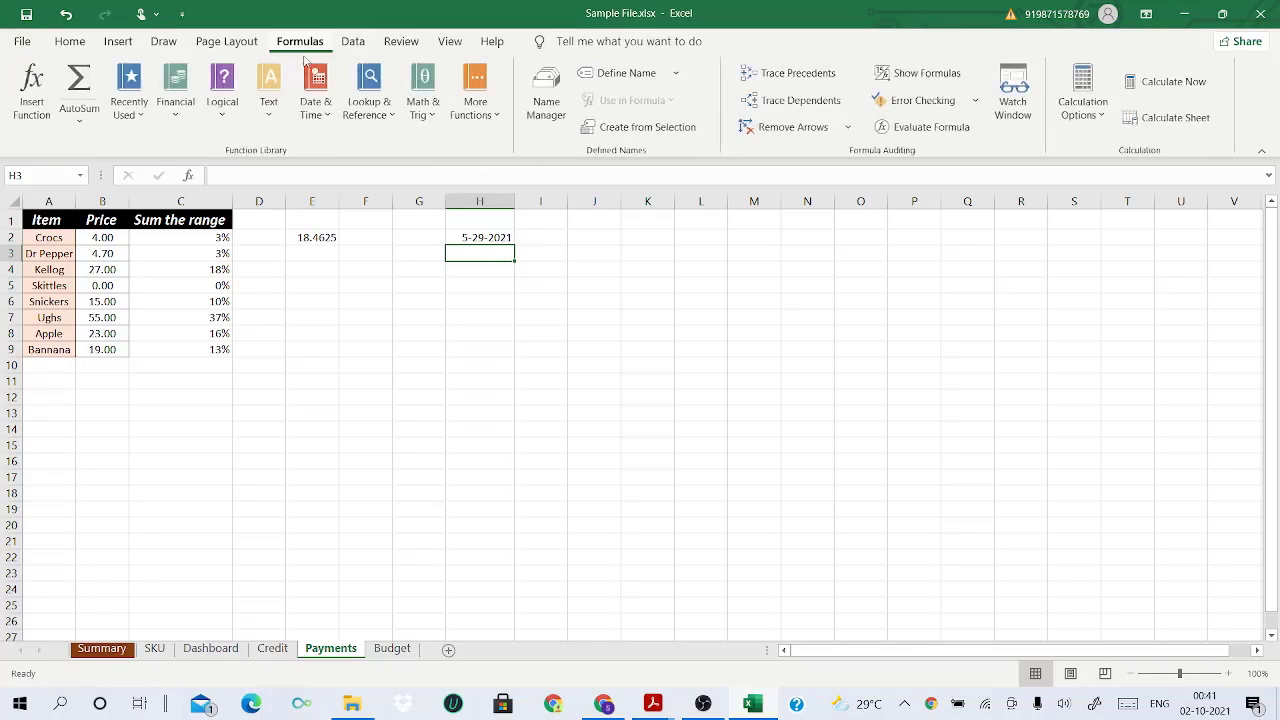
{"action": "left_click", "coordinate": [320, 124]}
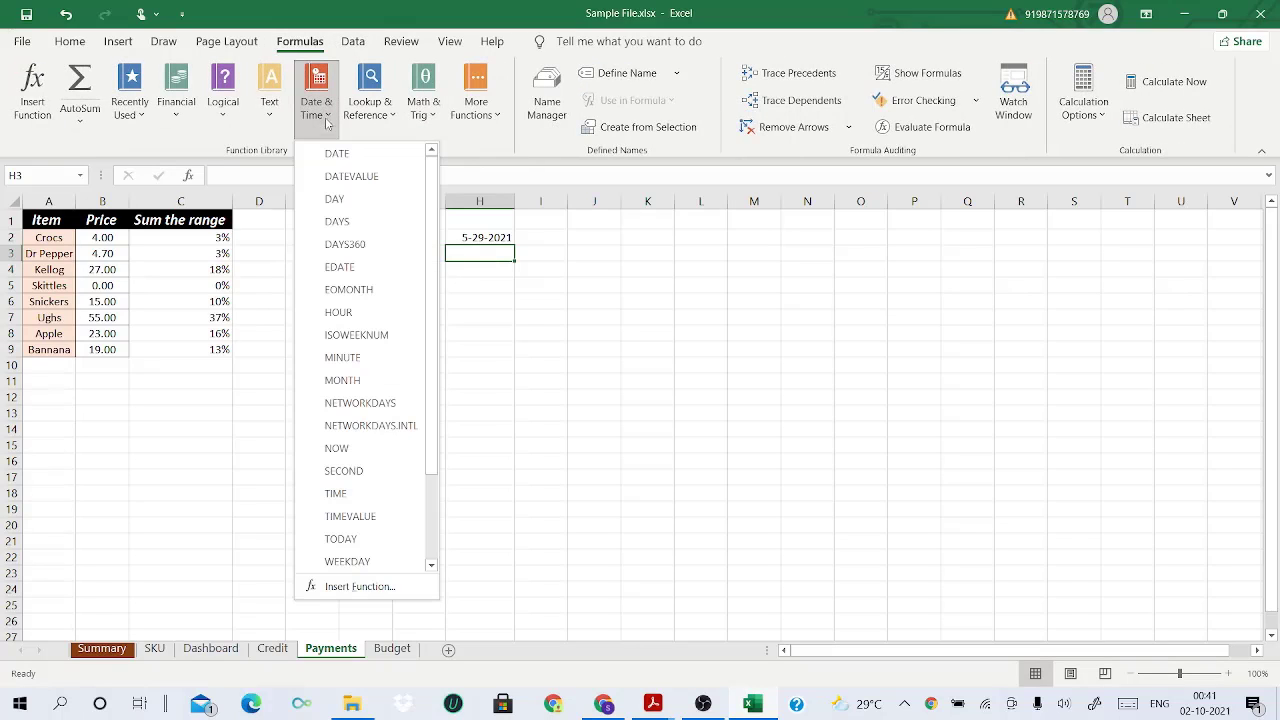
{"action": "left_click", "coordinate": [345, 245]}
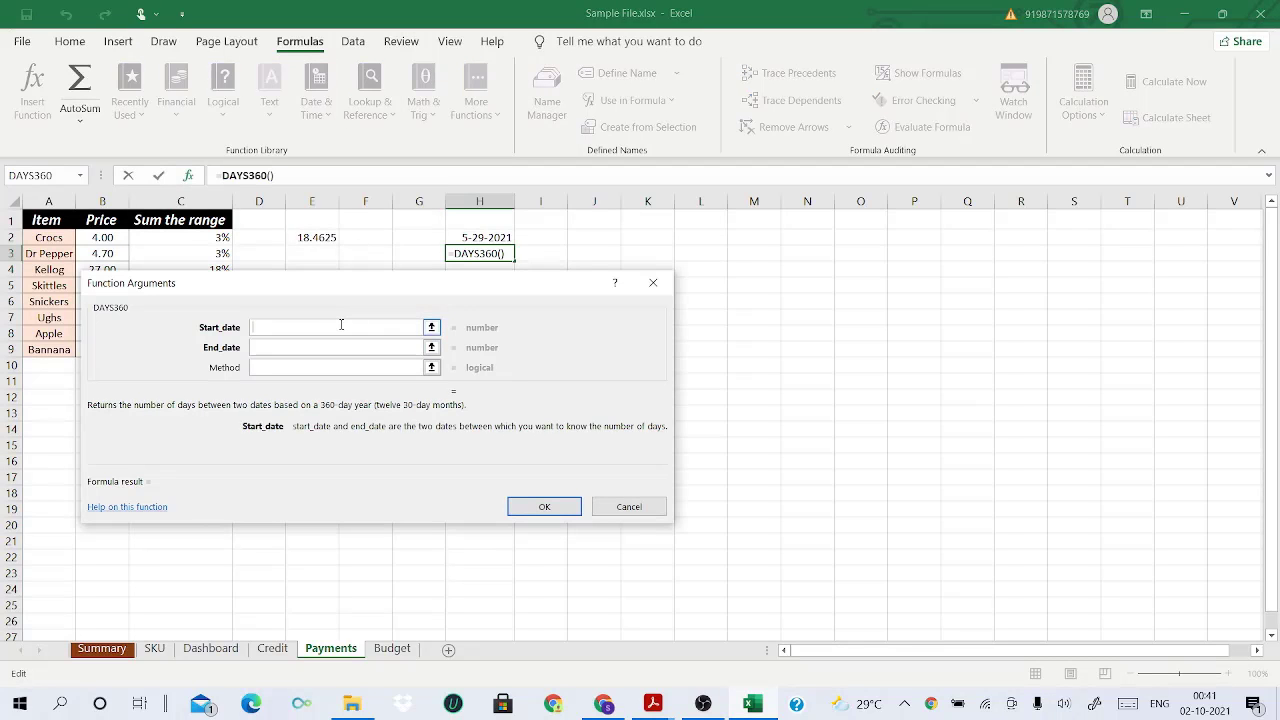
{"action": "type", "text": "12/05/2021"}
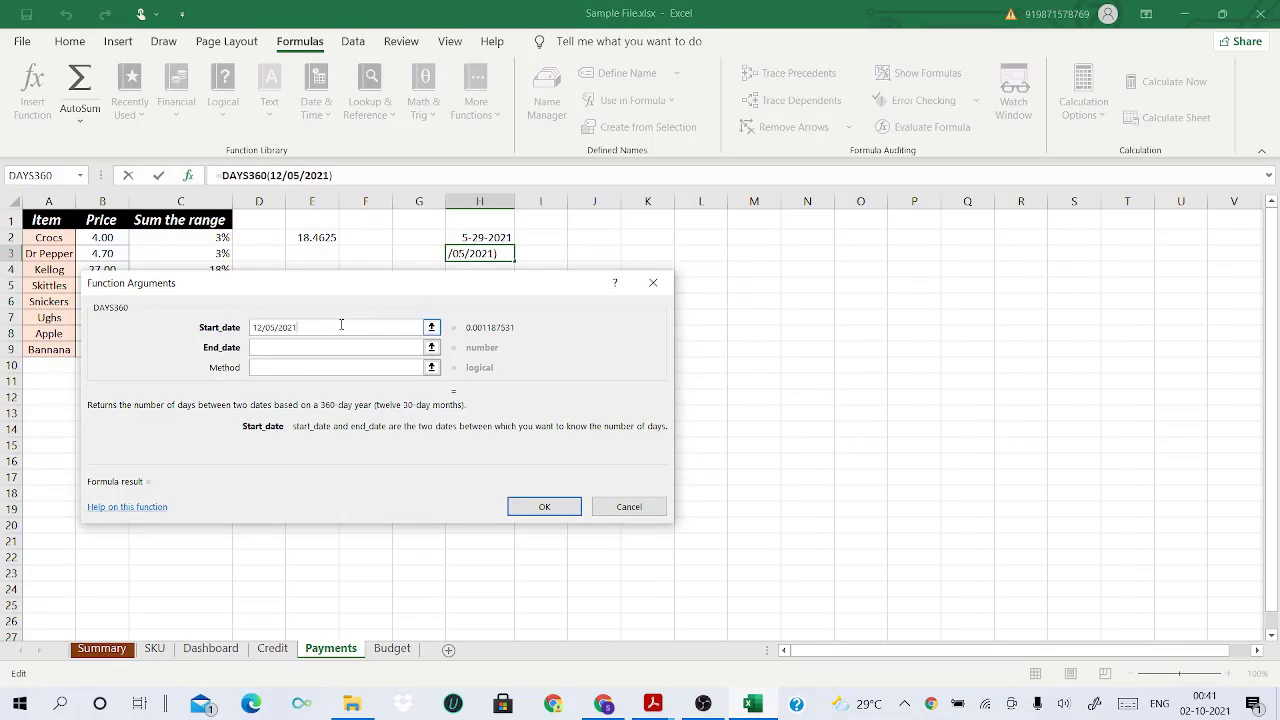
{"action": "key", "text": "Tab"}
{"action": "type", "text": "12/12/2021"}
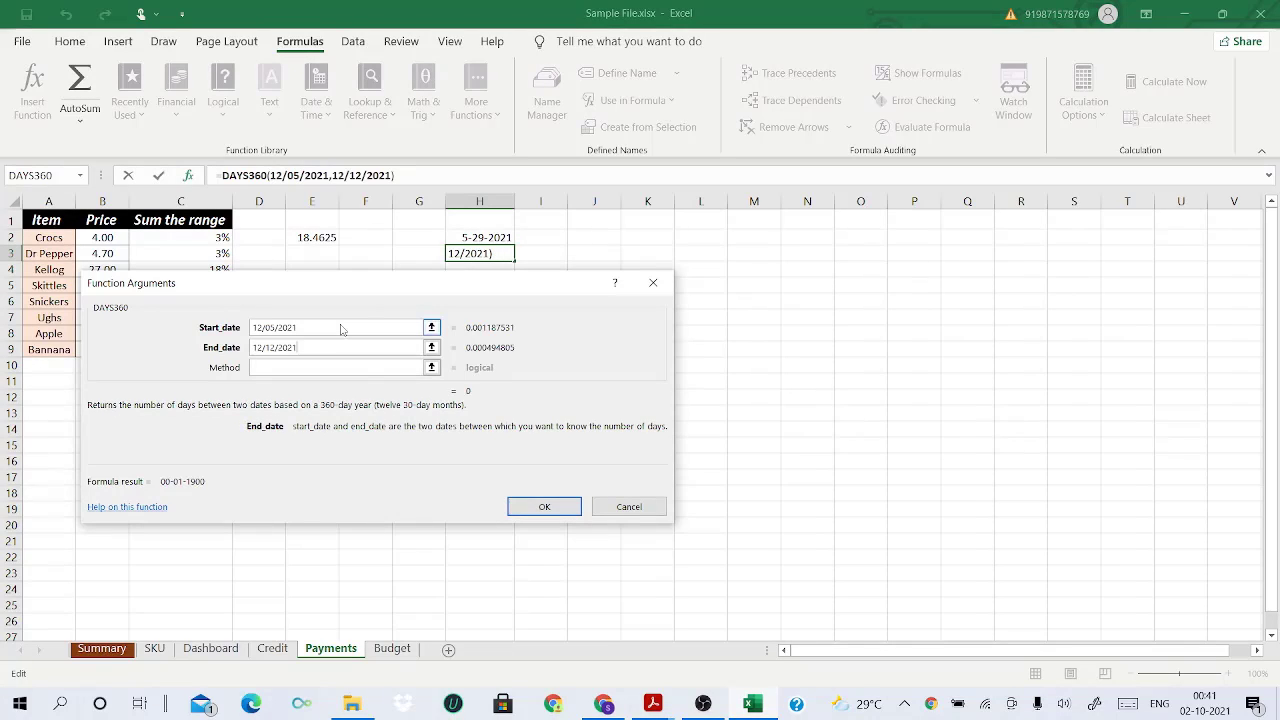
{"action": "left_click", "coordinate": [526, 508]}
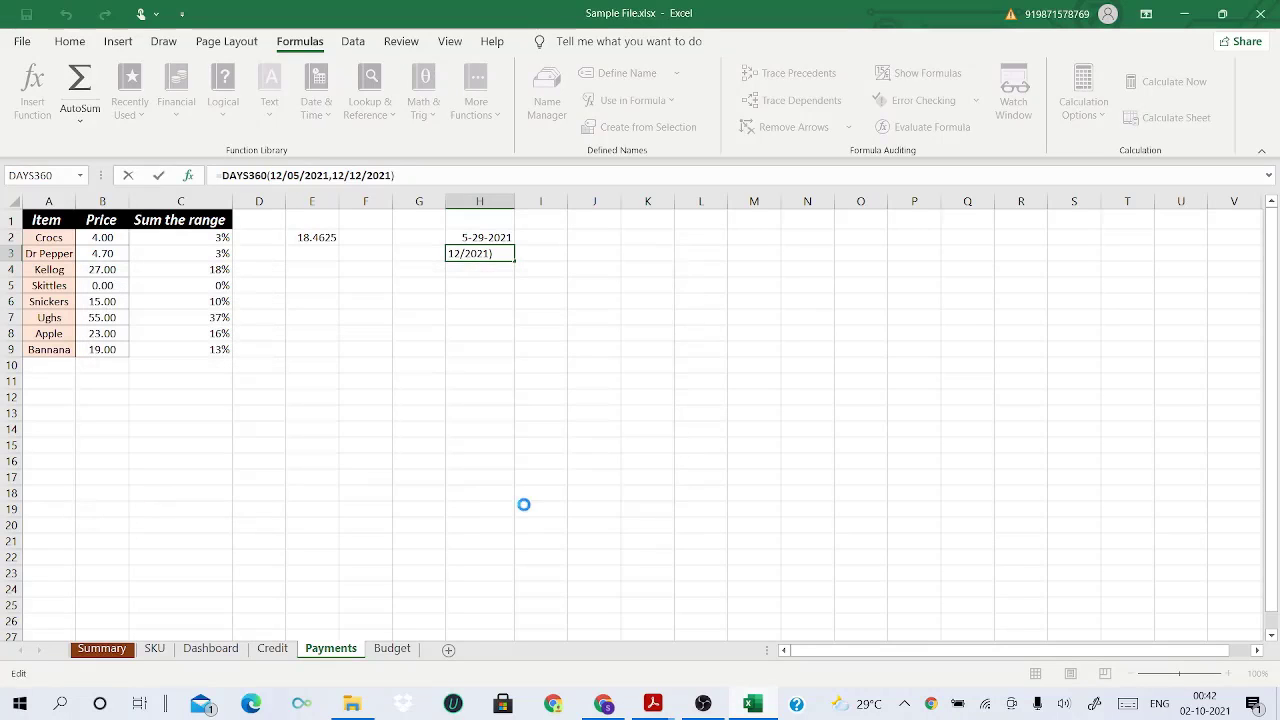
{"action": "left_click", "coordinate": [241, 175]}
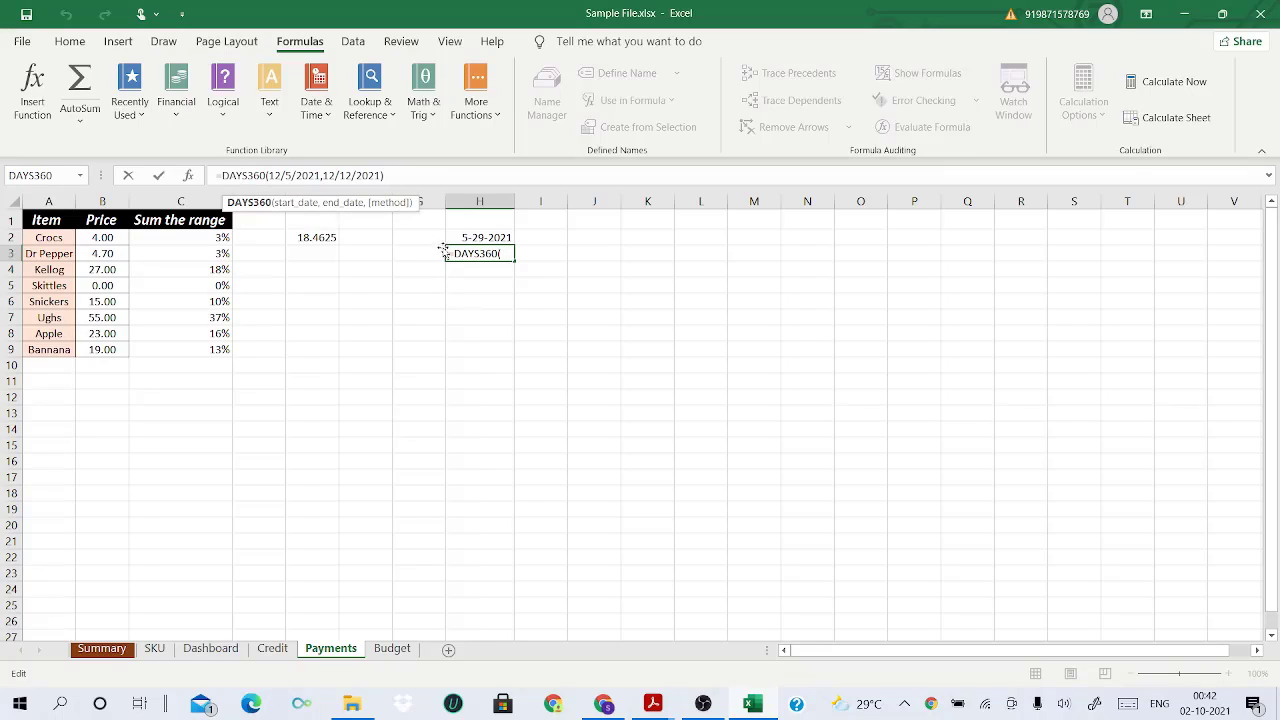
{"action": "left_click", "coordinate": [381, 175]}
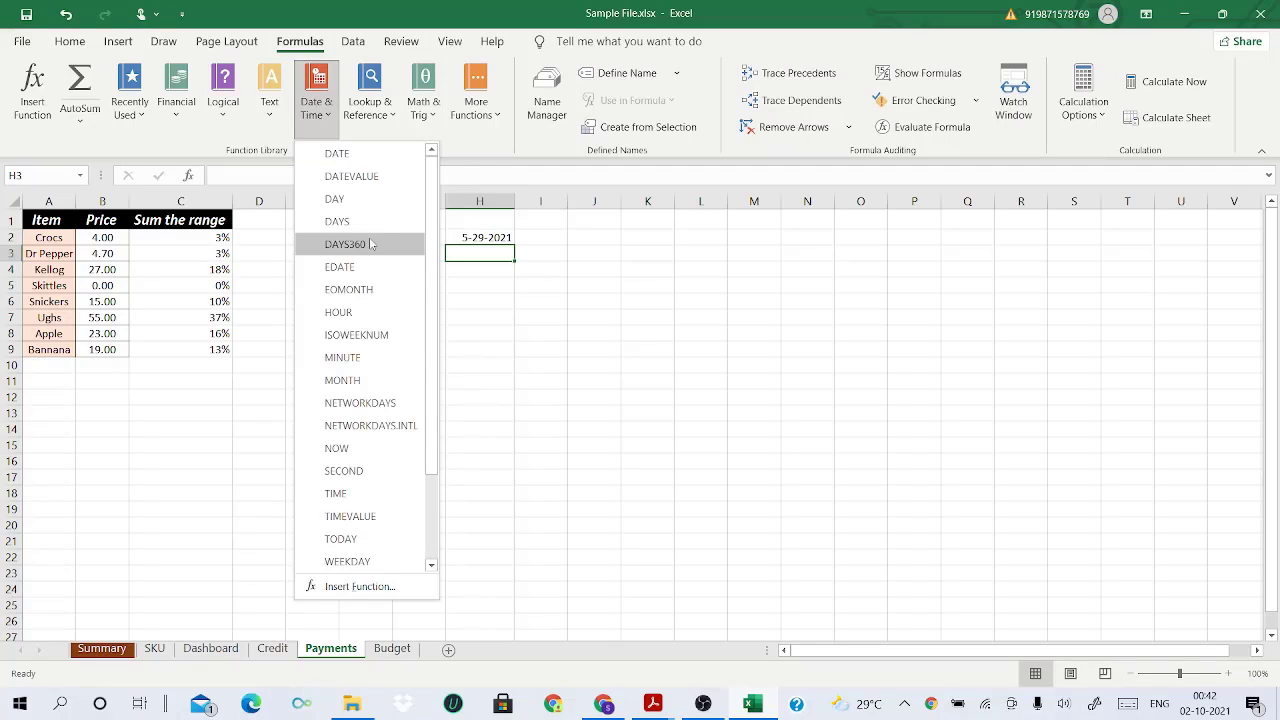
- Try a DAYS360 function in H3 with H2 as start date and 5-30-2021 as end date
{"action": "left_click", "coordinate": [370, 244]}
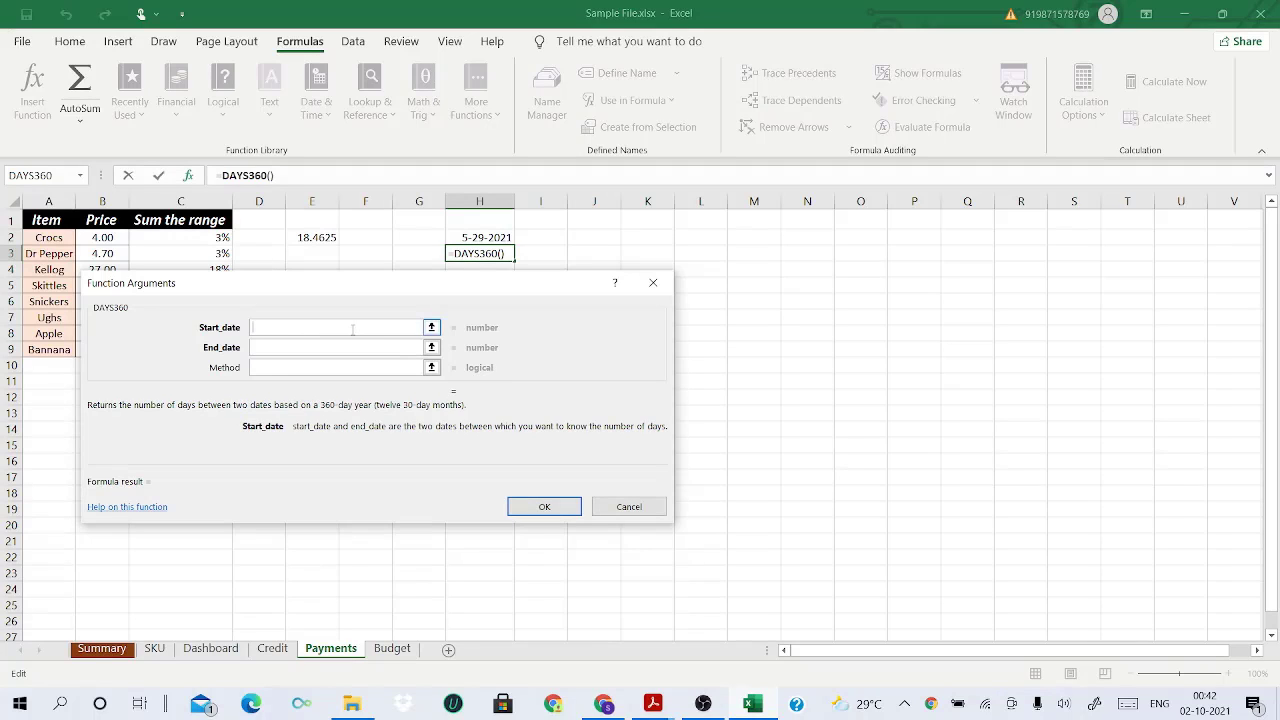
{"action": "left_click", "coordinate": [432, 328]}
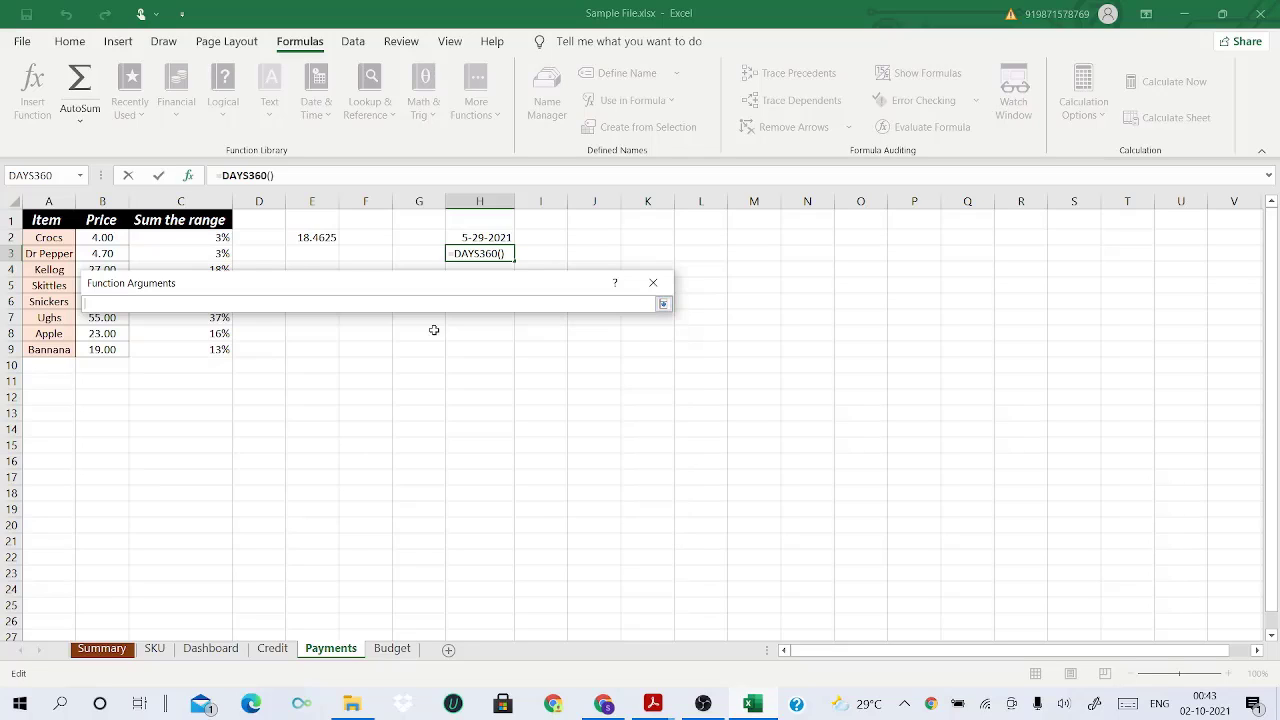
{"action": "left_click", "coordinate": [478, 237]}
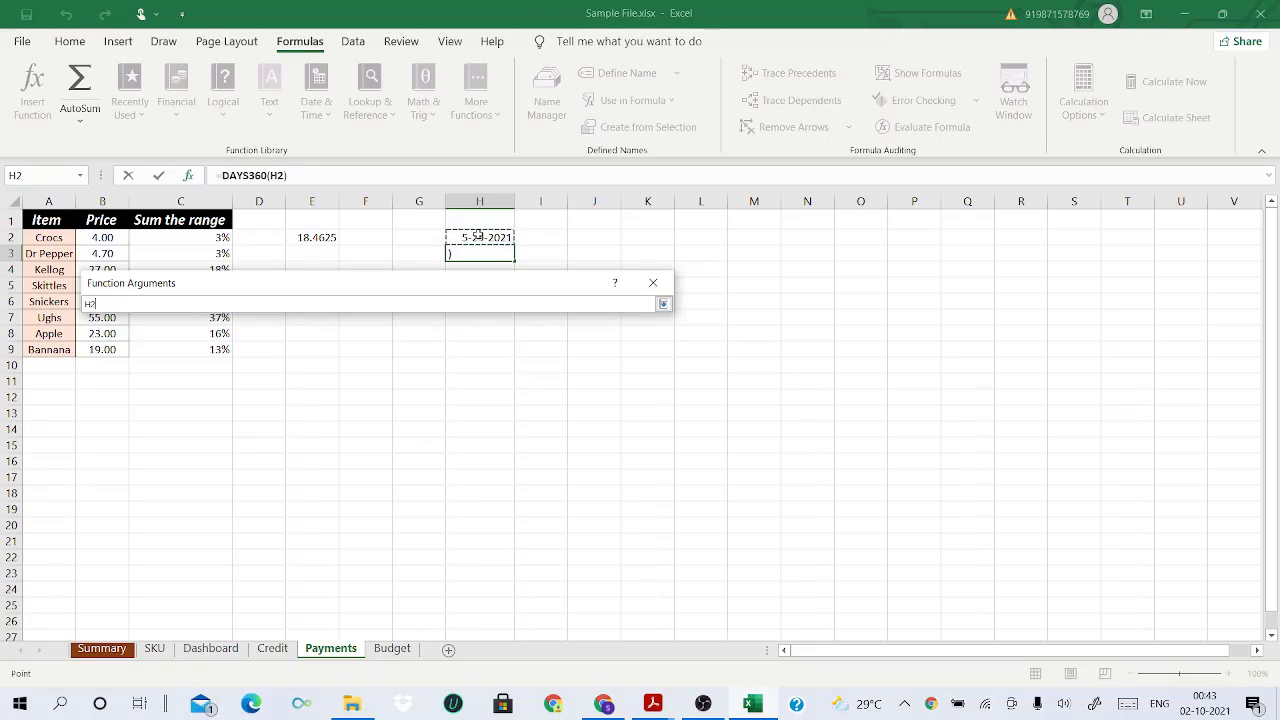
{"action": "key", "text": "Return"}
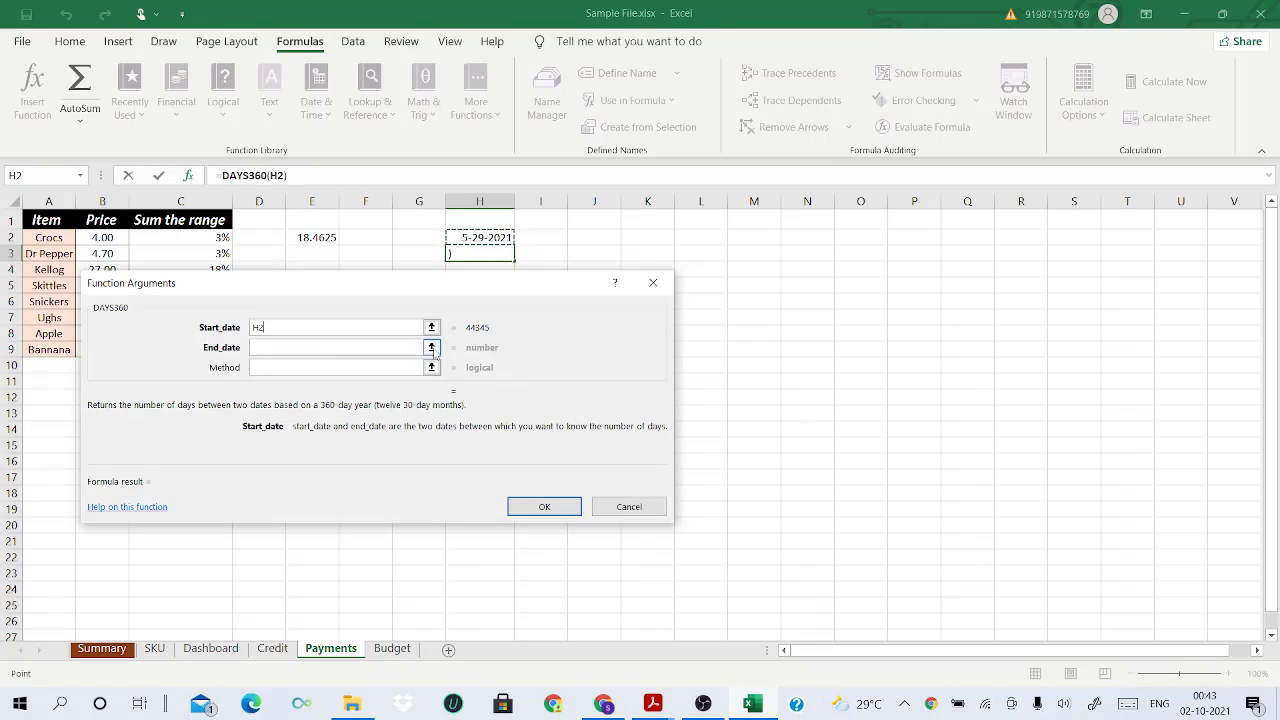
{"action": "left_click", "coordinate": [375, 347]}
{"action": "type", "text": "5-30-2021"}
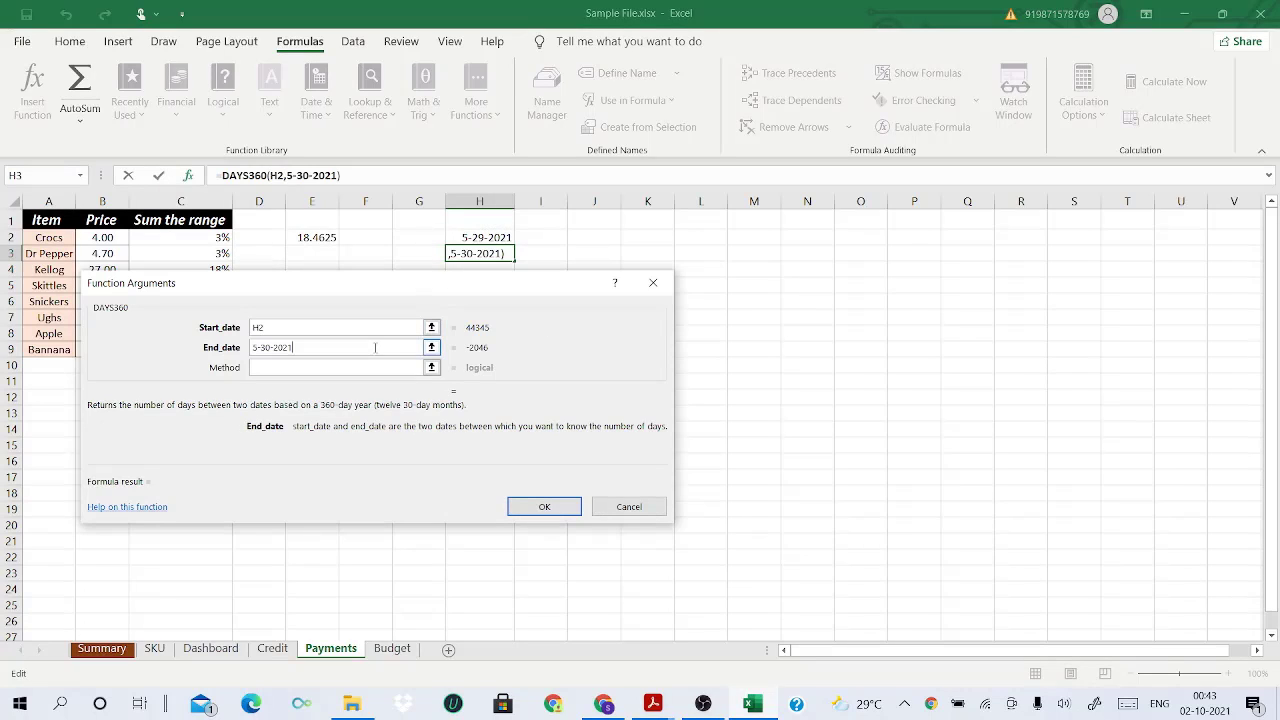
{"action": "left_click", "coordinate": [433, 367]}
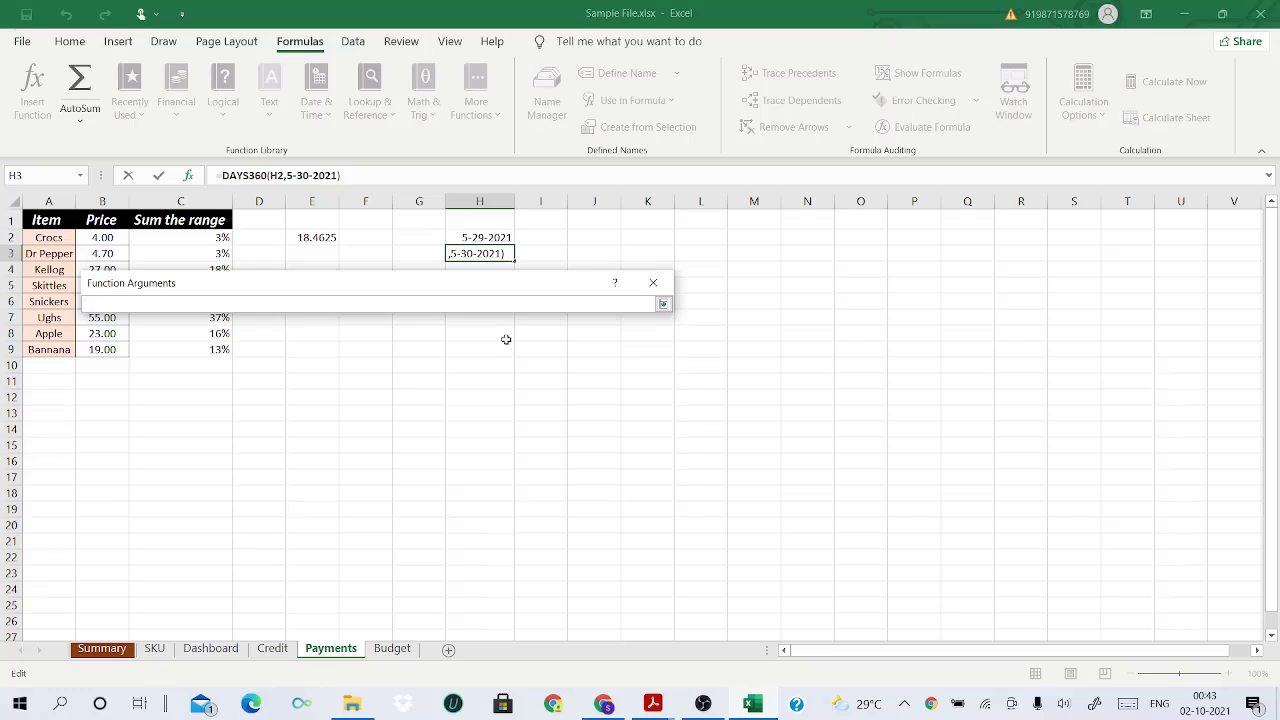
{"action": "key", "text": "Return"}
{"action": "left_click", "coordinate": [542, 506]}
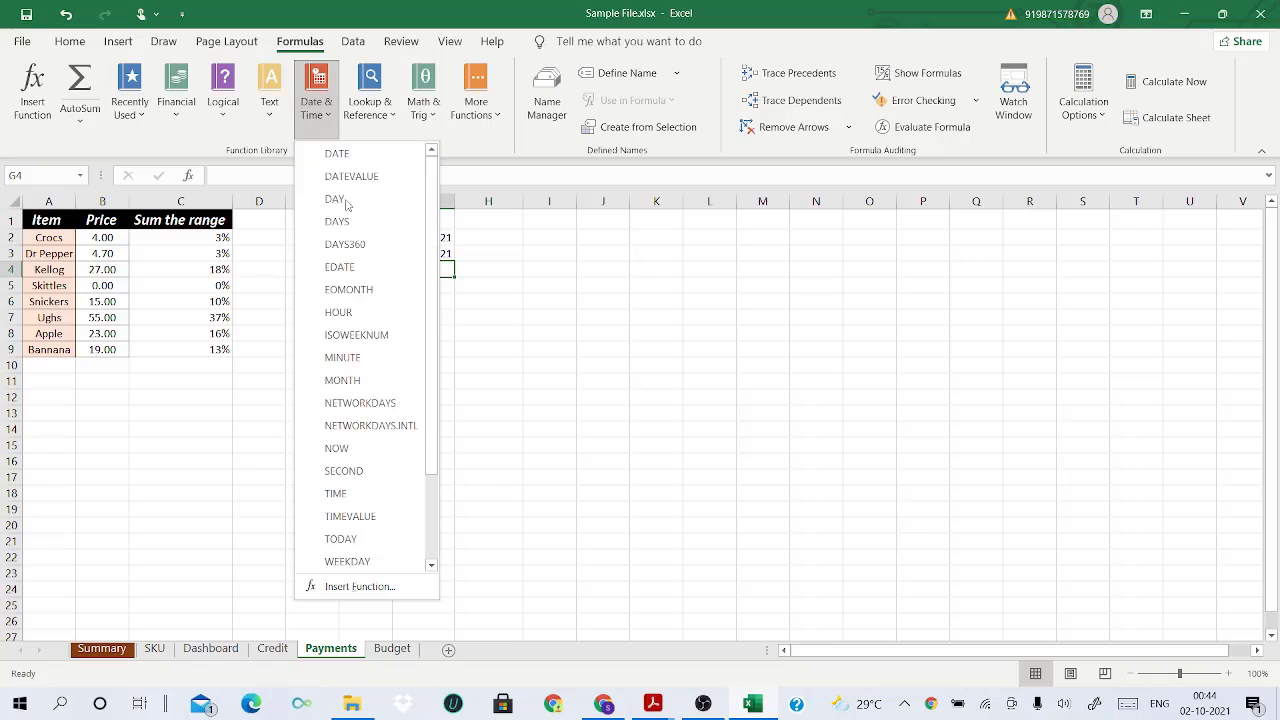
- Insert a DAYS360 function in G4 with G2 as start date and G3 as end date
{"action": "left_click", "coordinate": [347, 250]}
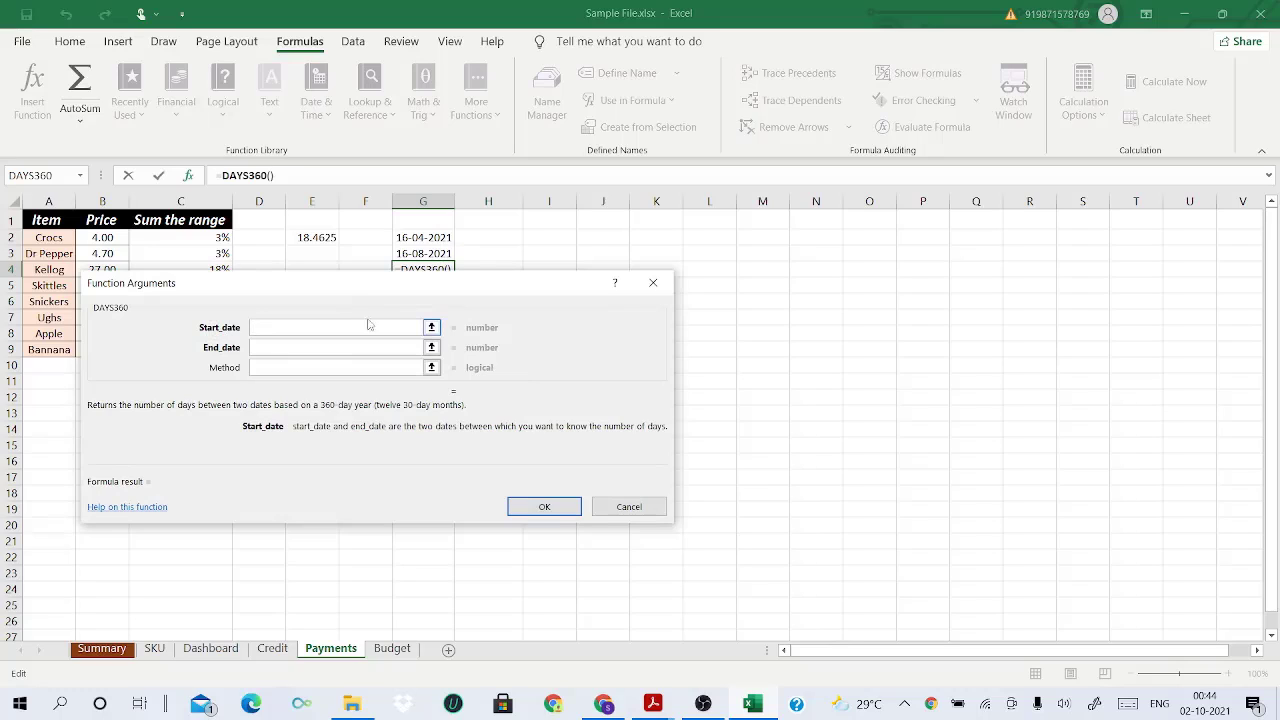
{"action": "left_click", "coordinate": [431, 328]}
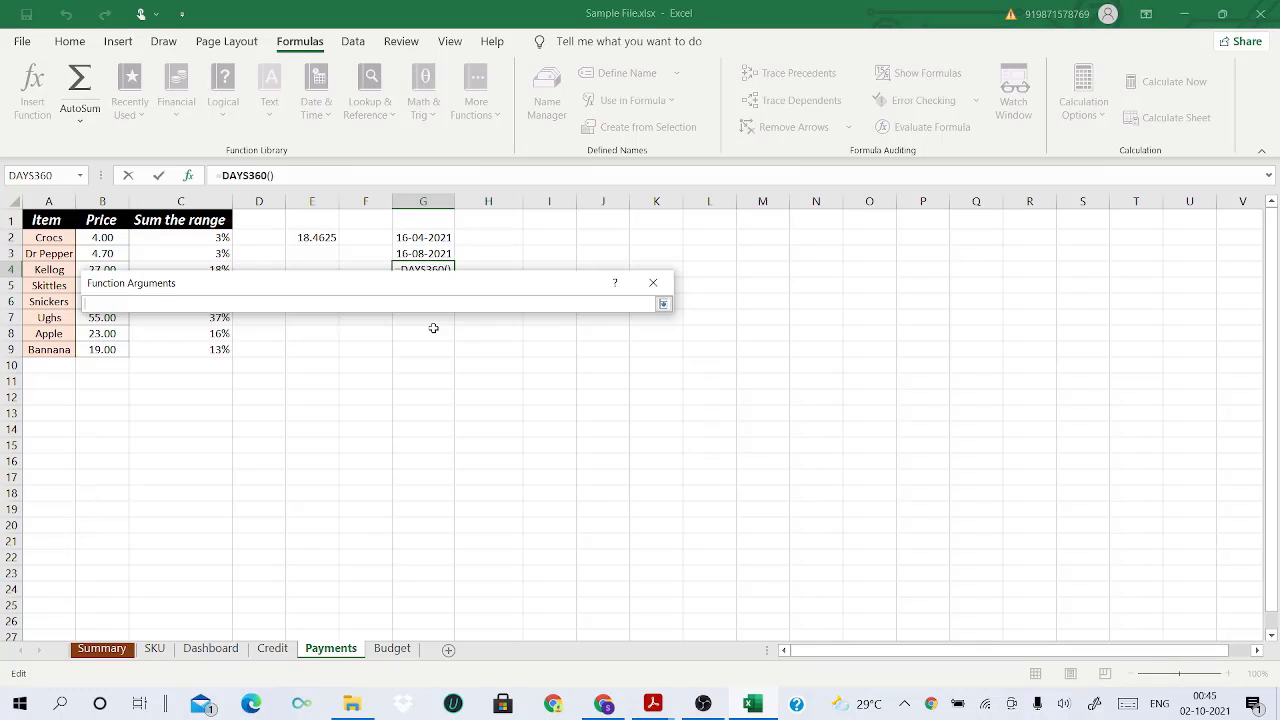
{"action": "left_click", "coordinate": [424, 237]}
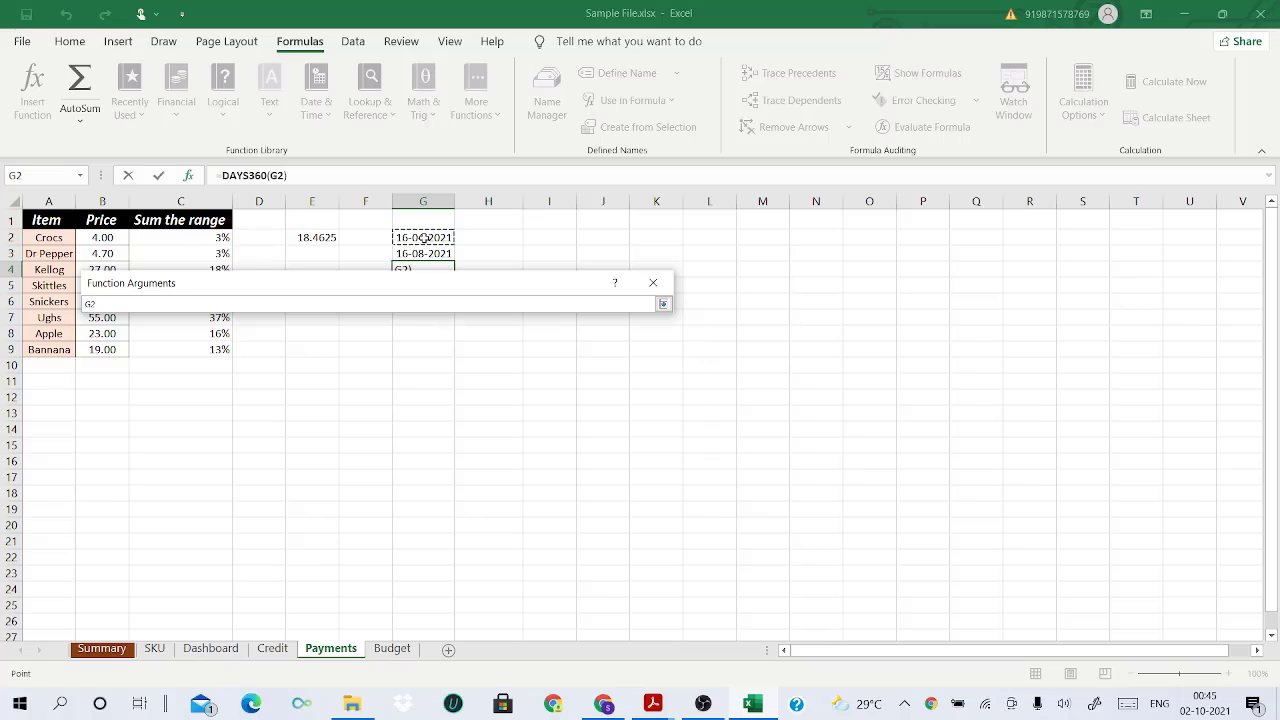
{"action": "key", "text": "Return"}
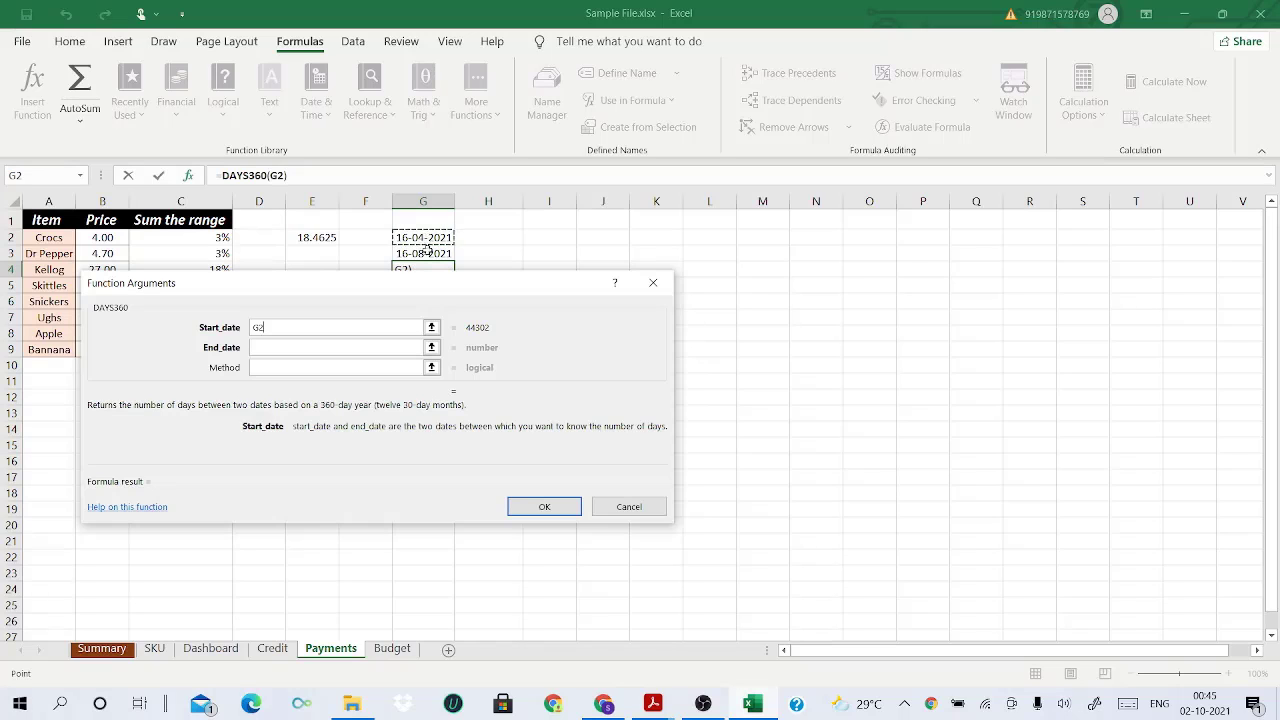
{"action": "left_click", "coordinate": [432, 349]}
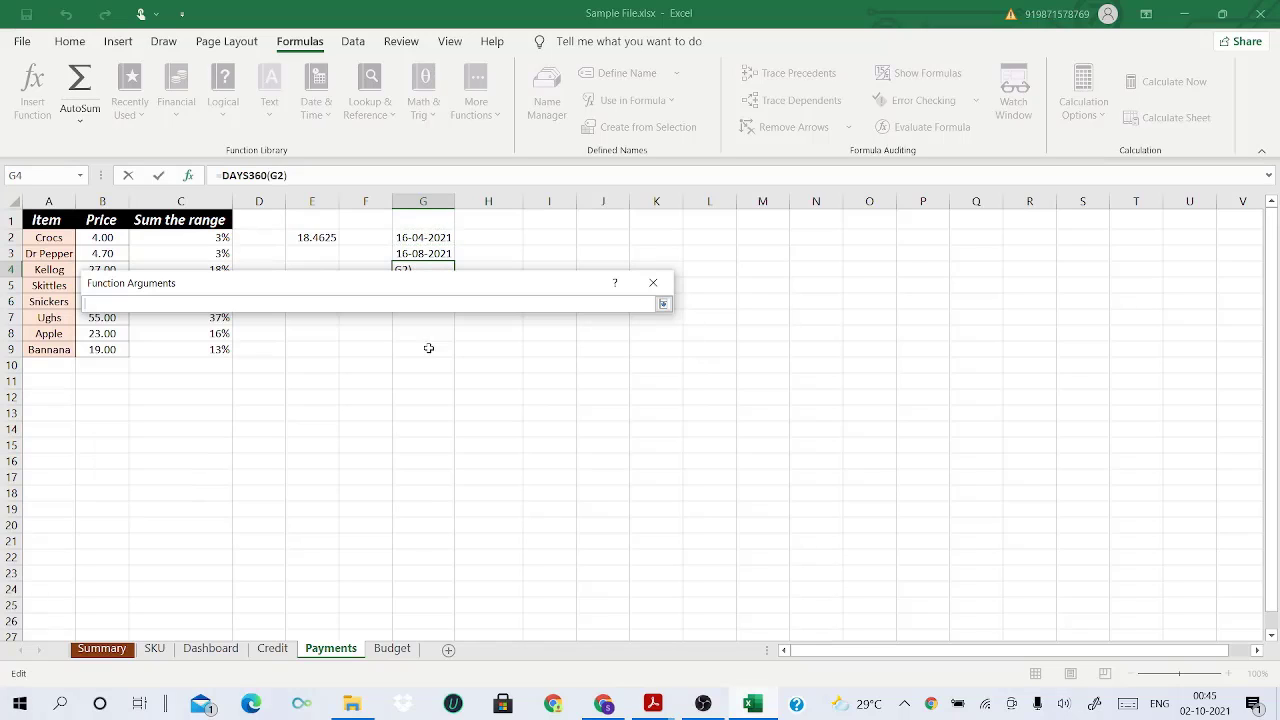
{"action": "left_click", "coordinate": [419, 253]}
{"action": "key", "text": "Return"}
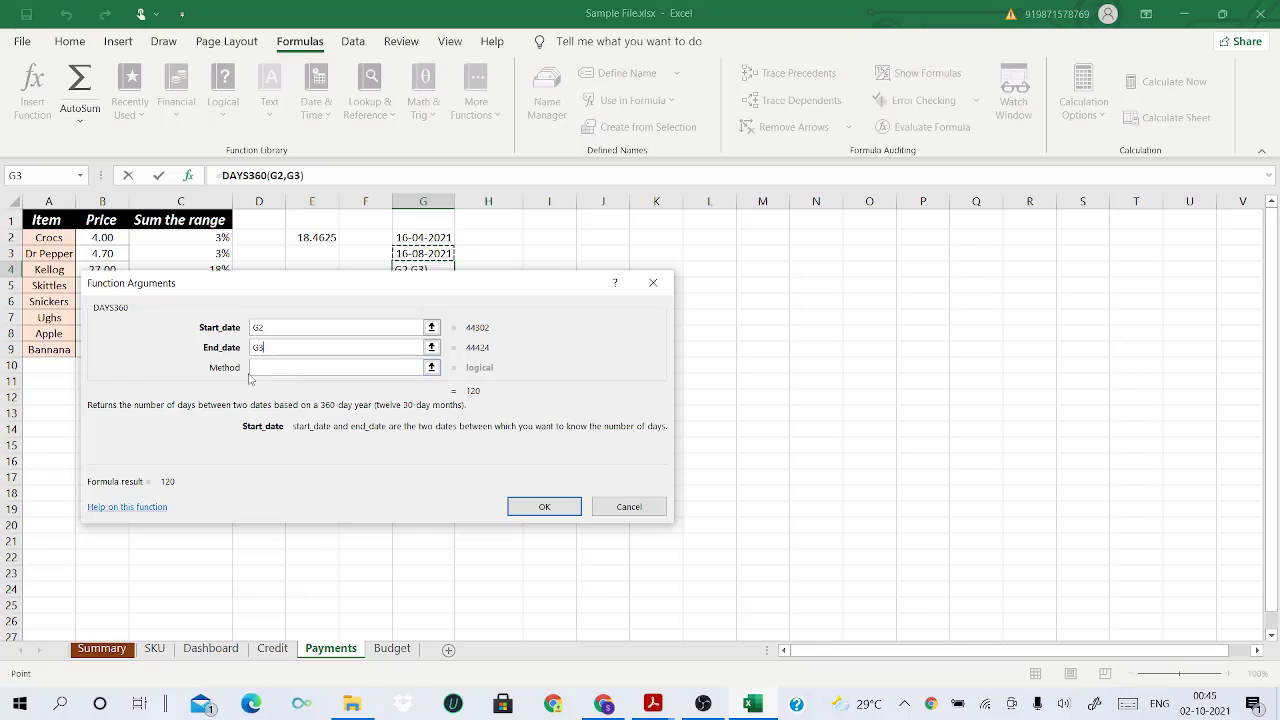
{"action": "left_click", "coordinate": [566, 508]}
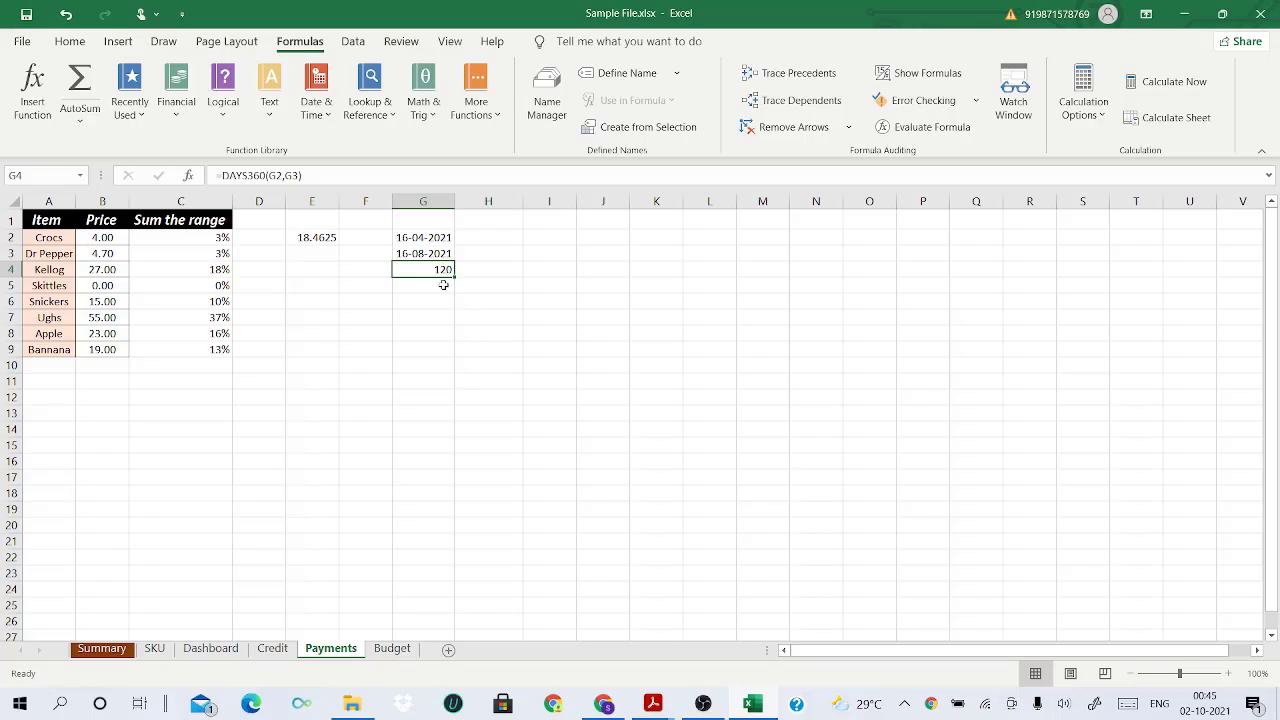
- Clear the contents of G2:G4 and enter a DATE function in G2 with year 2021, month 04 and day 22
{"action": "left_click_drag", "start_coordinate": [424, 241], "coordinate": [427, 271]}
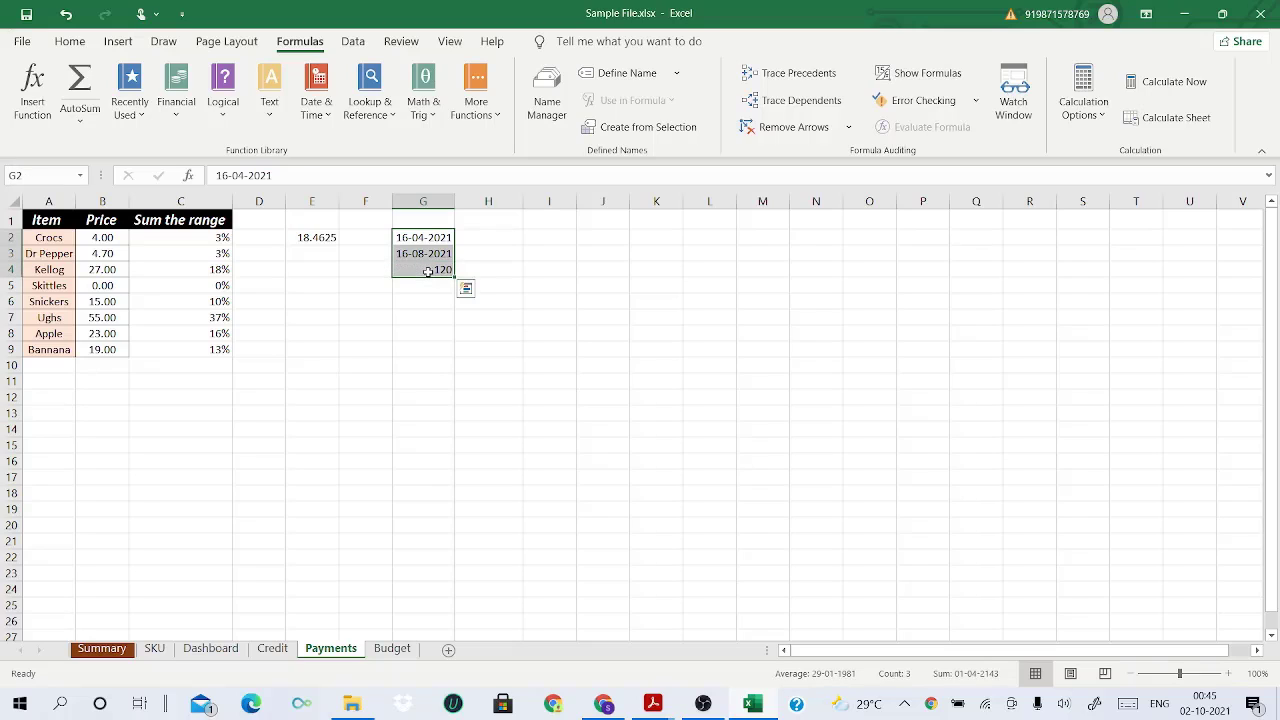
{"action": "key", "text": "Delete"}
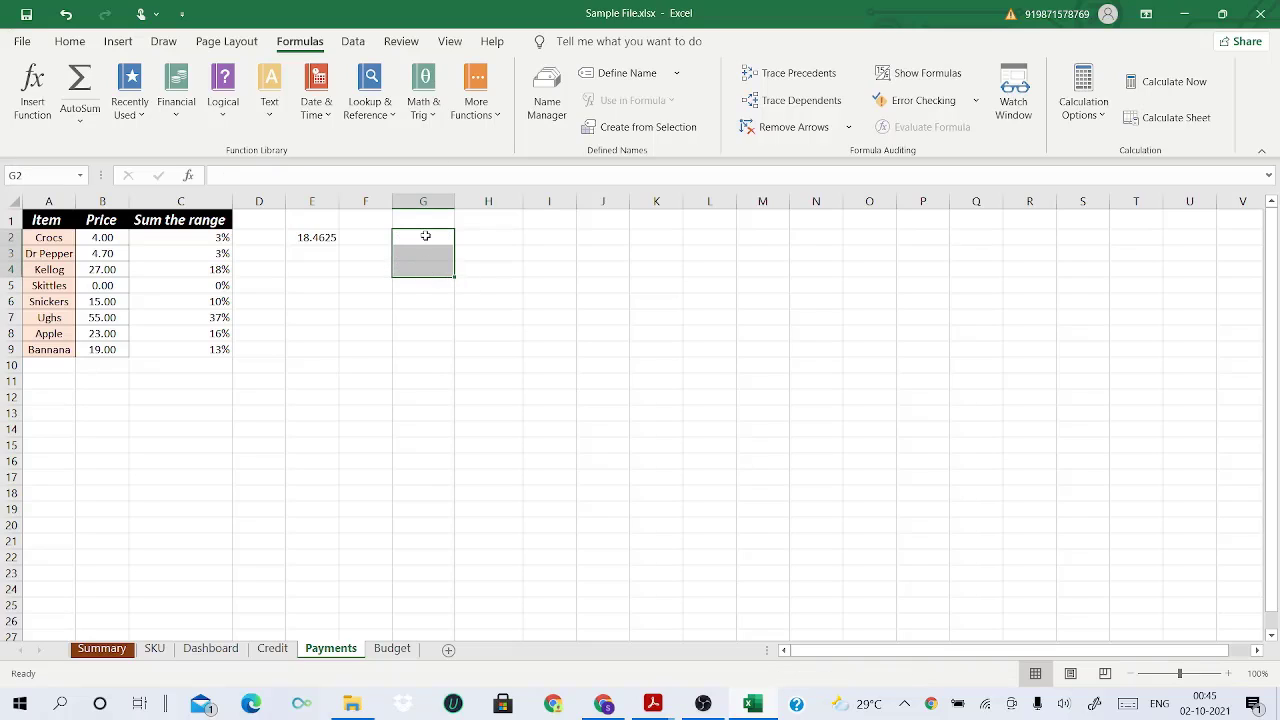
{"action": "left_click", "coordinate": [425, 235]}
{"action": "type", "text": "=D"}
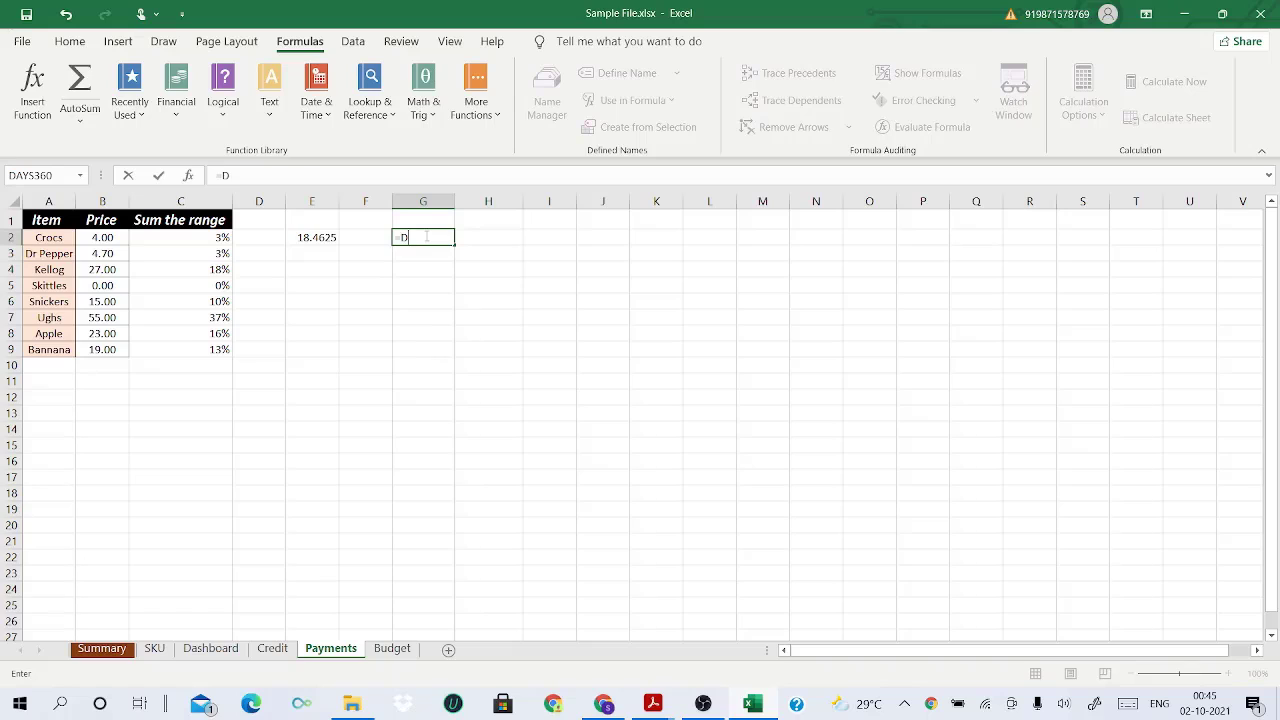
{"action": "type", "text": "ATE"}
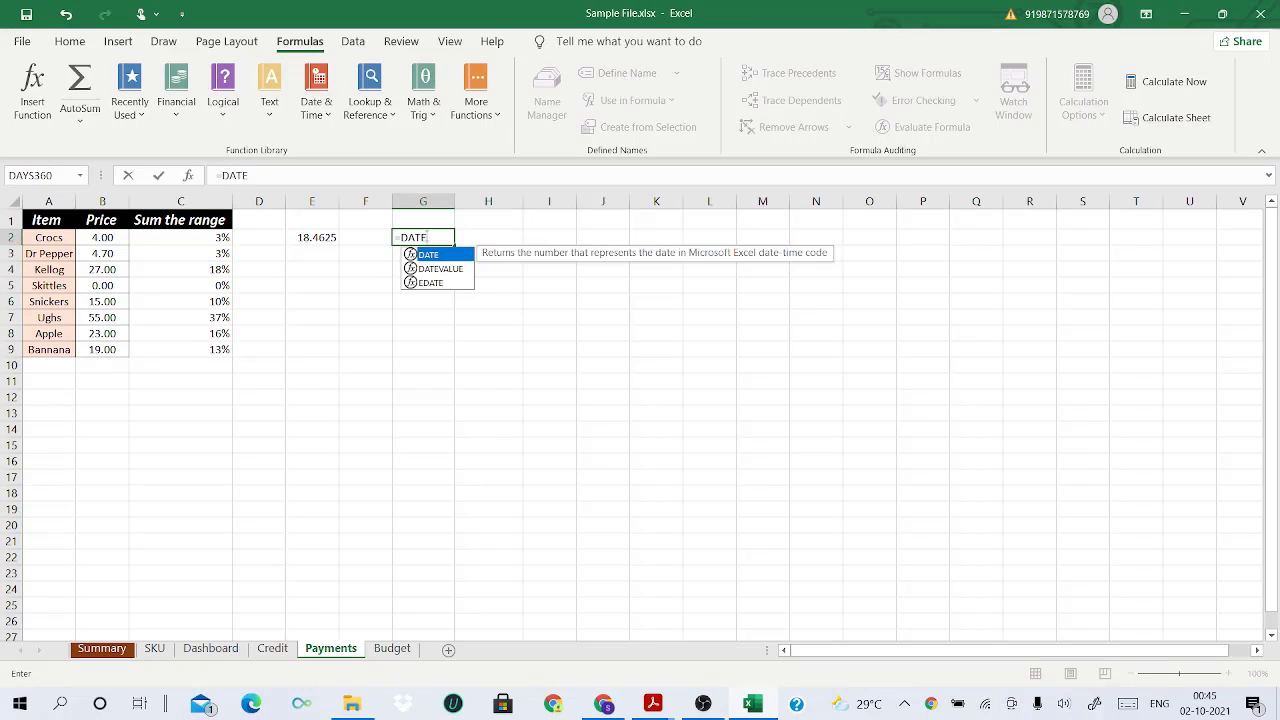
{"action": "type", "text": "("}
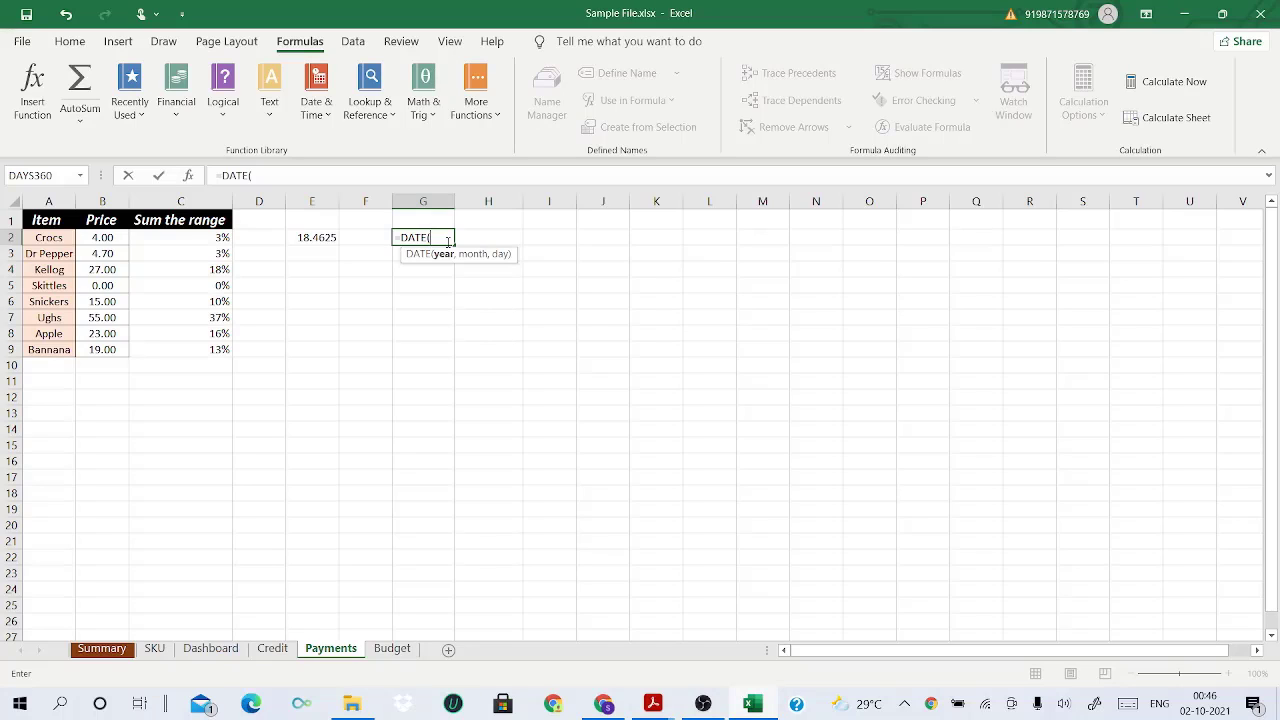
{"action": "type", "text": "2021,04,"}
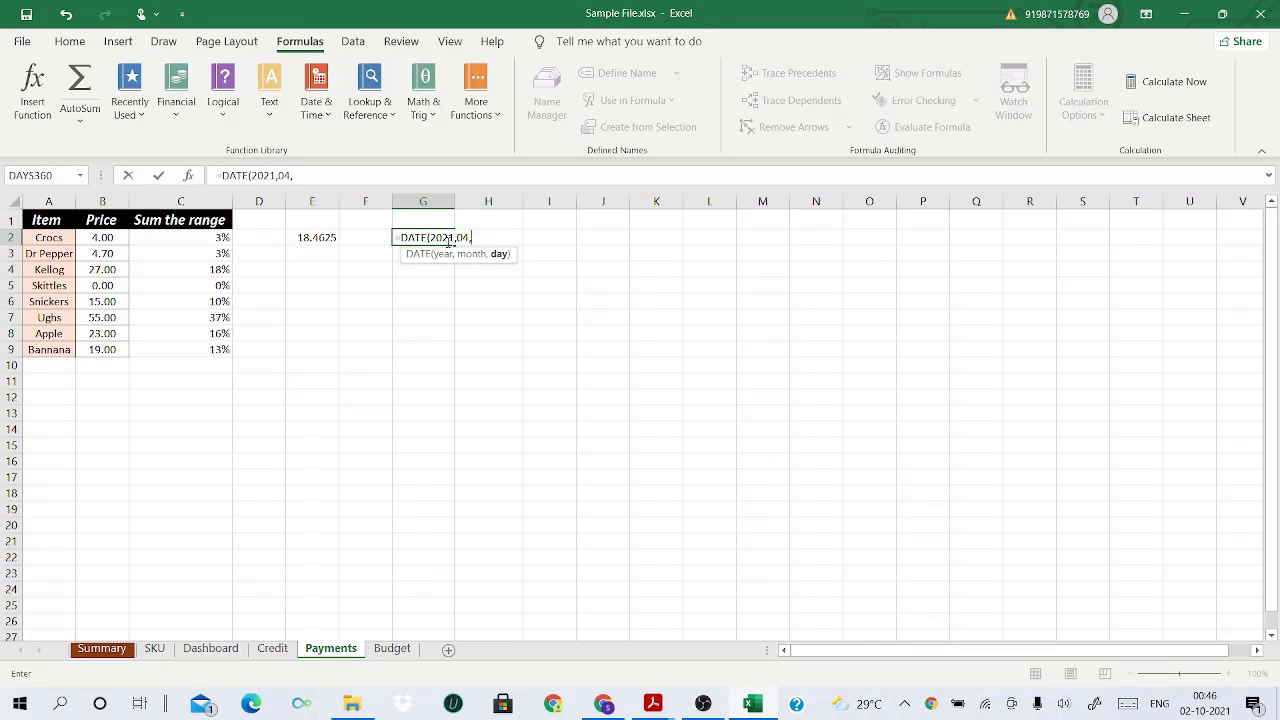
{"action": "type", "text": "22"}
{"action": "key", "text": "Return"}
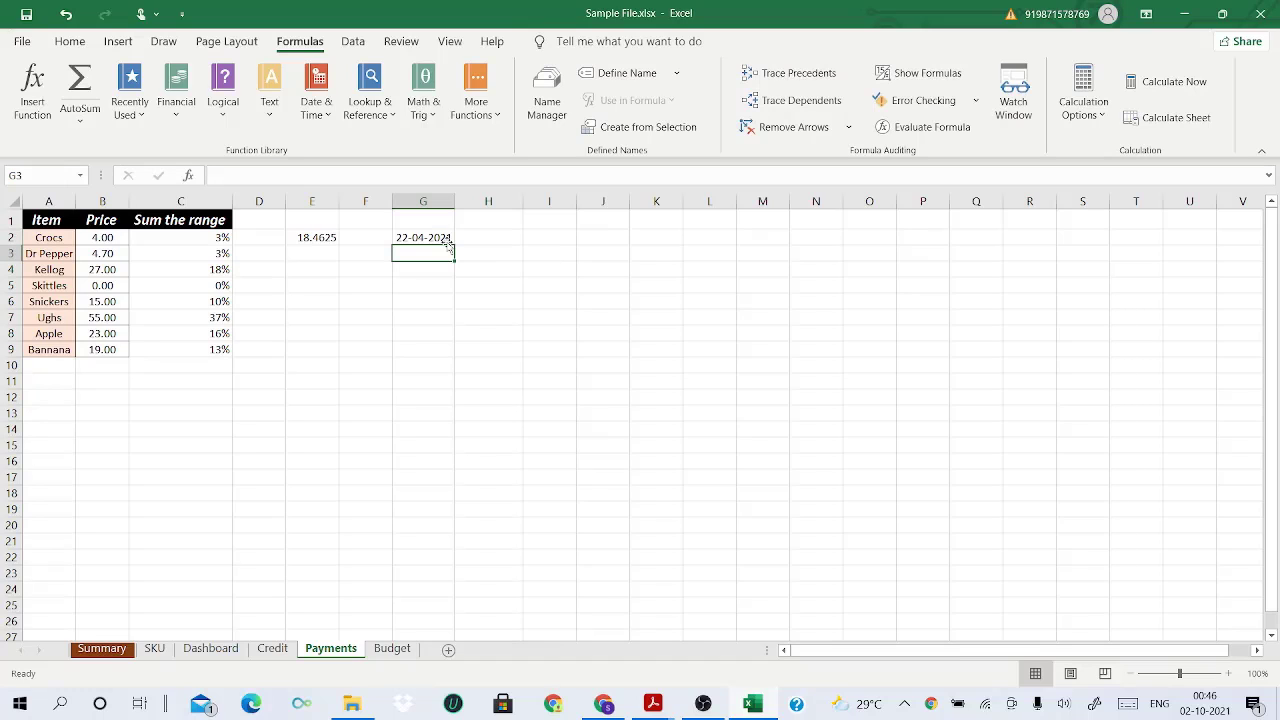
- Delete the DATE formula from G2 and enter a TODAY function in that cell instead
{"action": "left_click", "coordinate": [441, 238]}
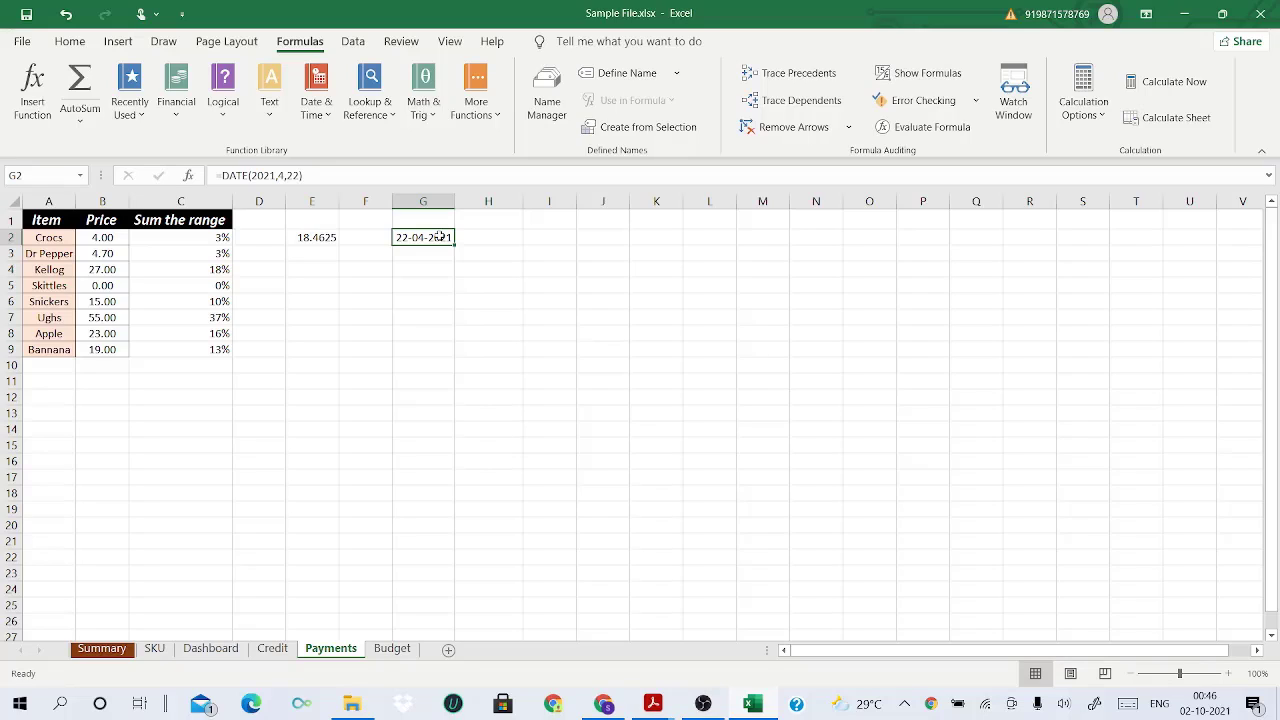
{"action": "key", "text": "Delete"}
{"action": "type", "text": "="}
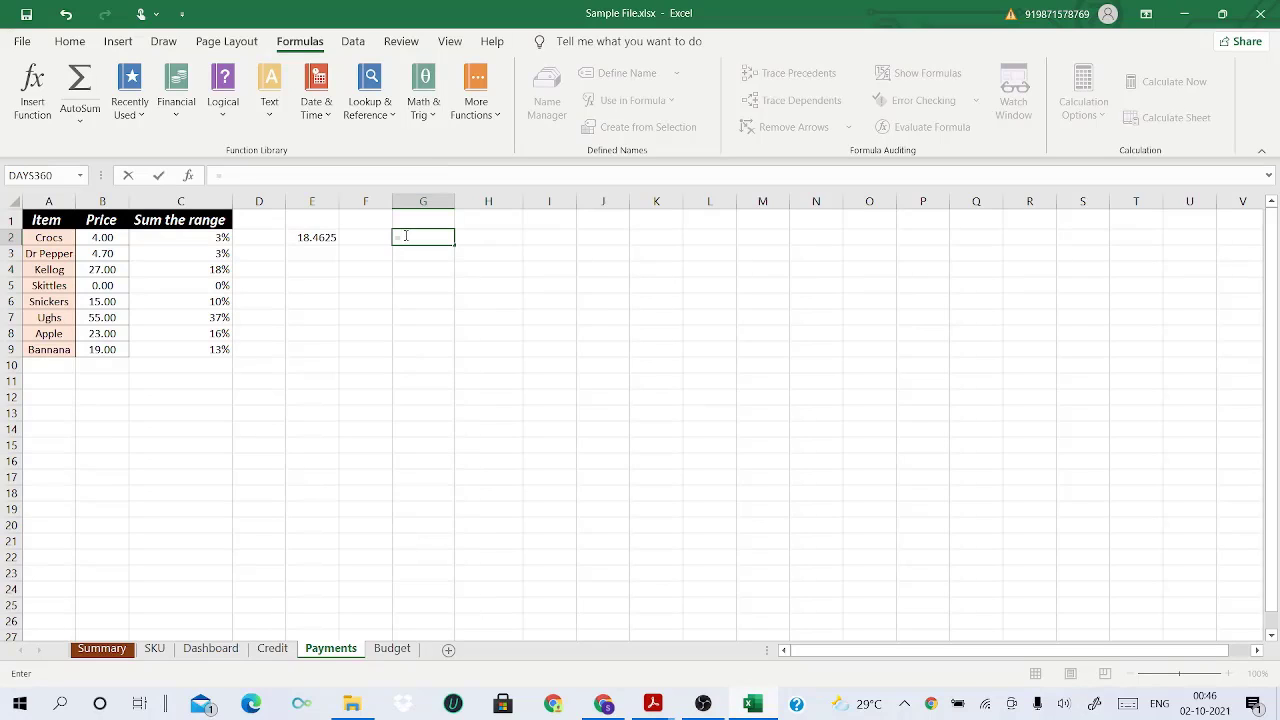
{"action": "type", "text": "TODA"}
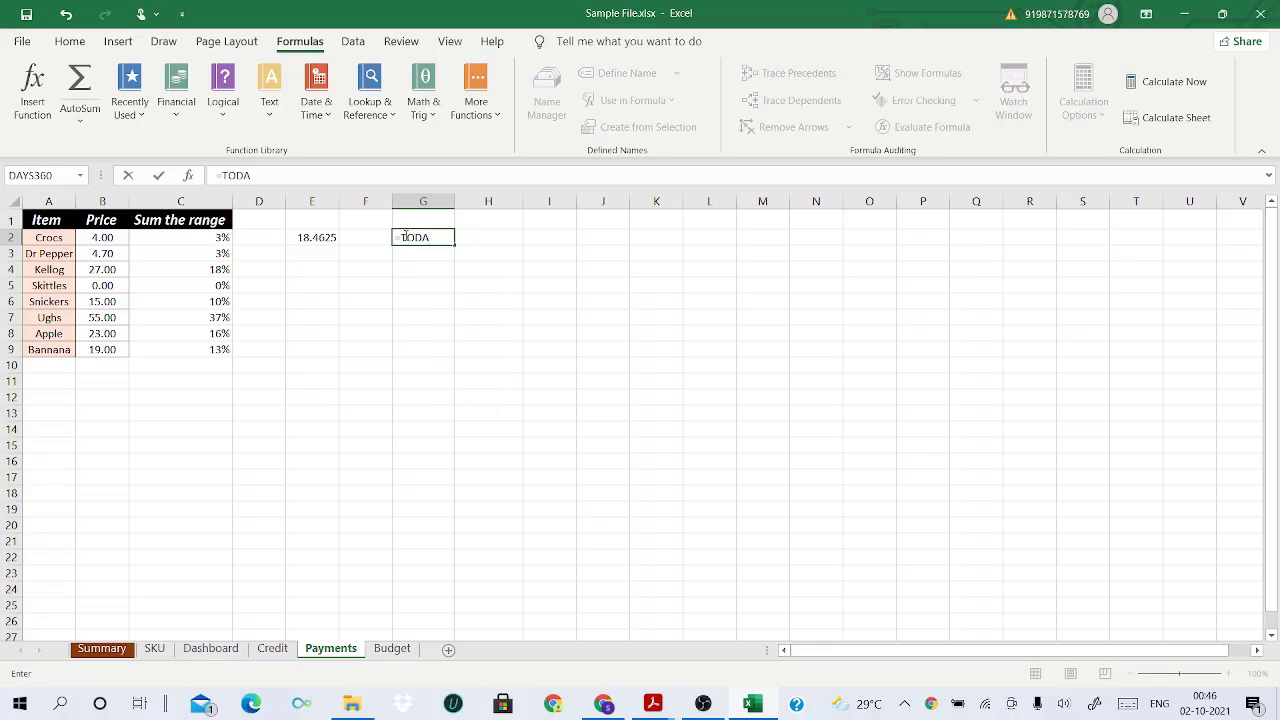
{"action": "type", "text": "Y"}
{"action": "key", "text": "Return"}
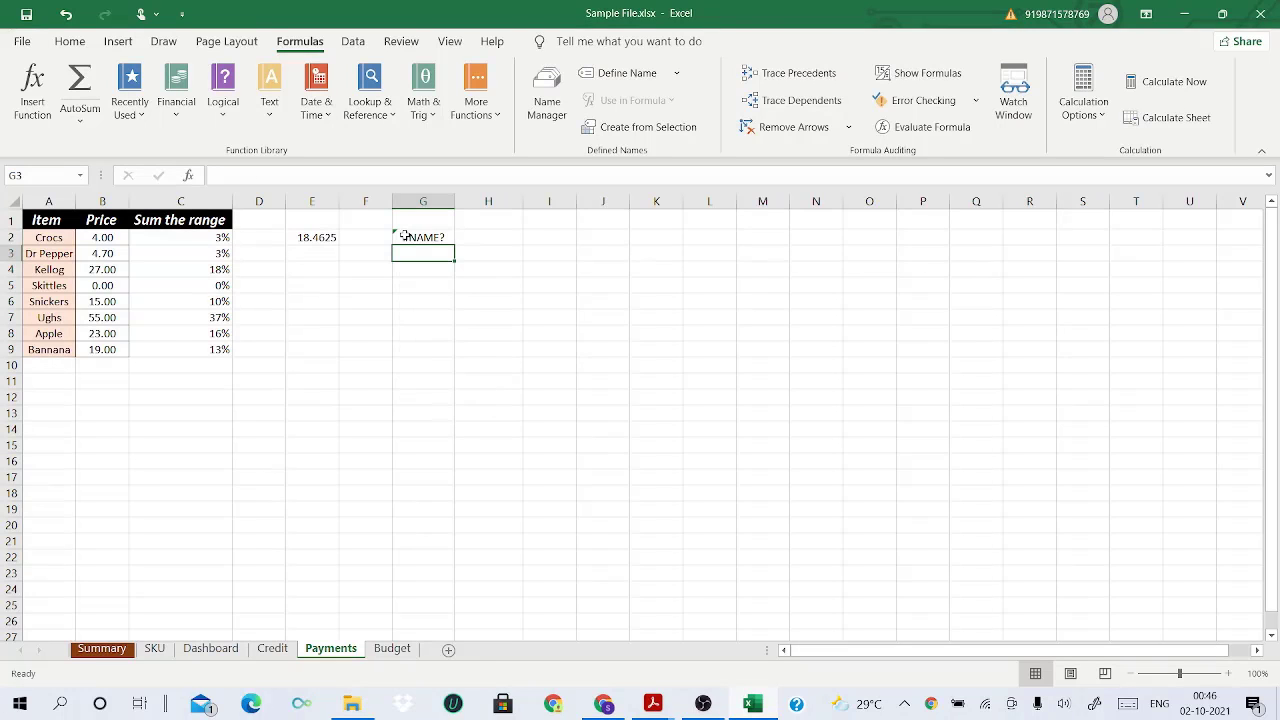
{"action": "left_click", "coordinate": [448, 240]}
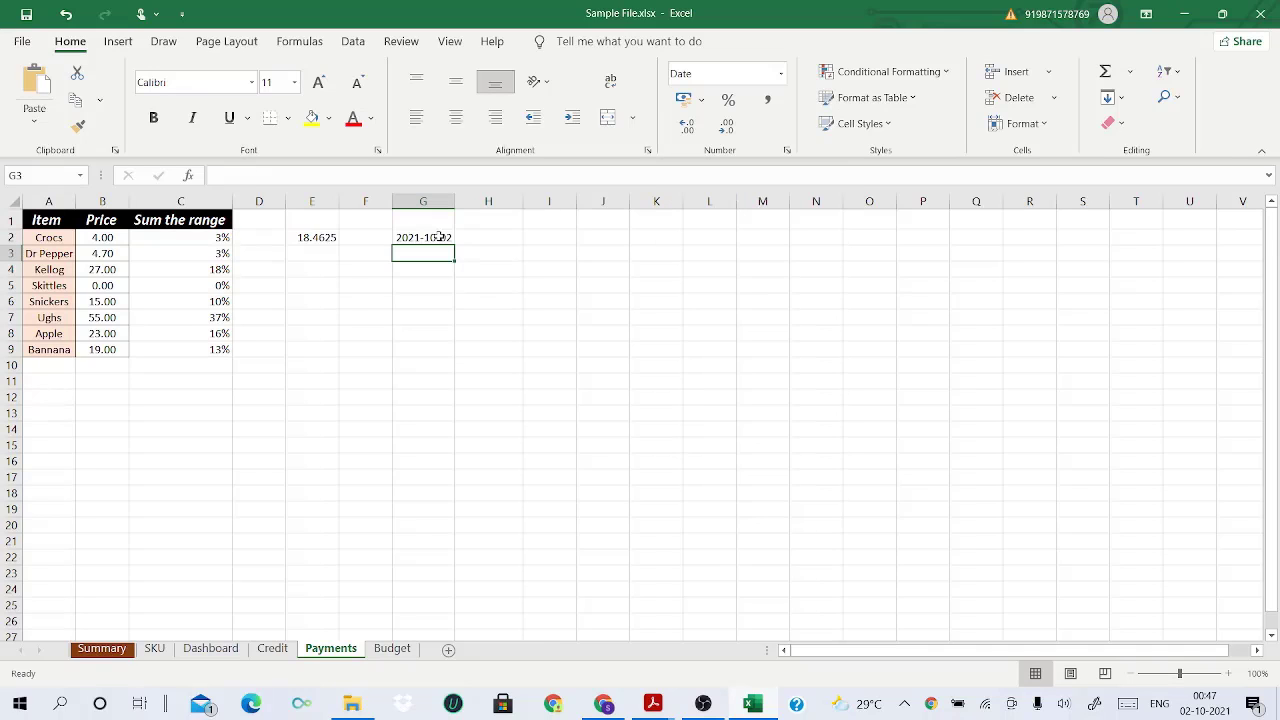
{"action": "left_click", "coordinate": [439, 237]}
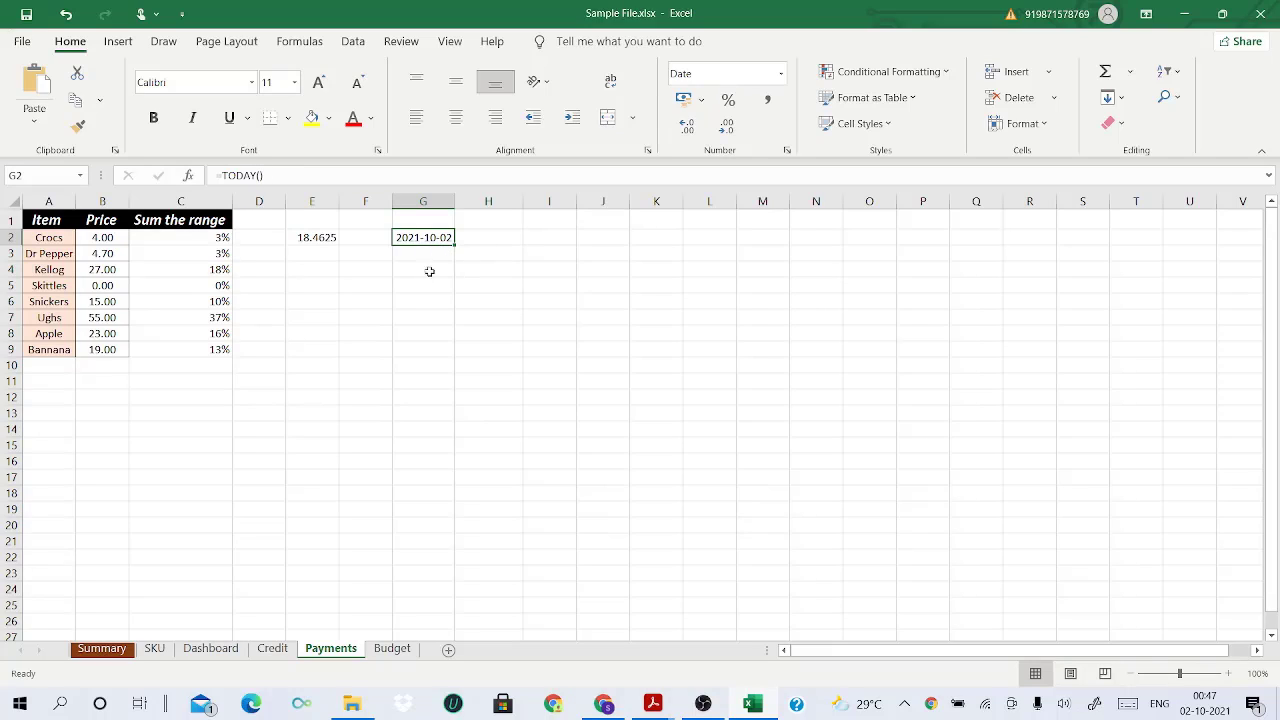
- Enter the formula =TODAY() in H2
{"action": "left_click", "coordinate": [485, 235]}
{"action": "type", "text": "=T"}
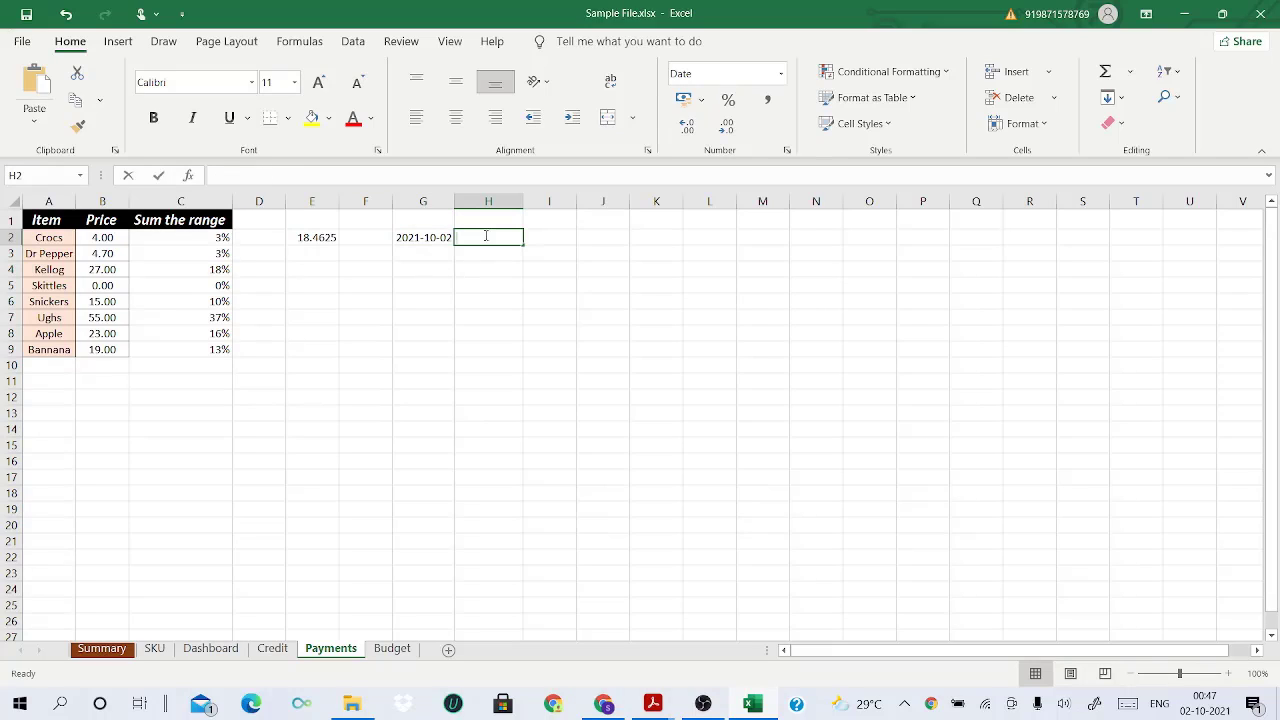
{"action": "type", "text": "ODAY"}
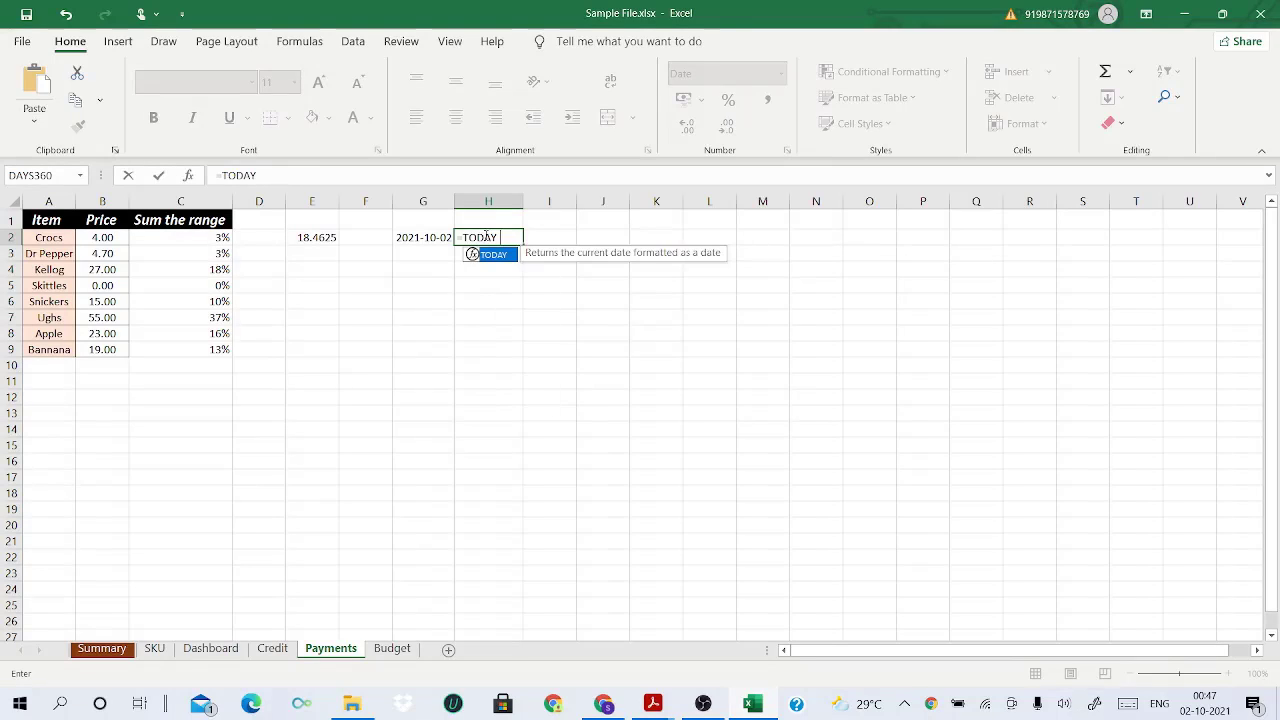
{"action": "key", "text": "Tab"}
{"action": "key", "text": "Return"}
- Compare the date formats of G2 and H2 and review the number formats offered for H2
{"action": "left_click", "coordinate": [485, 235]}
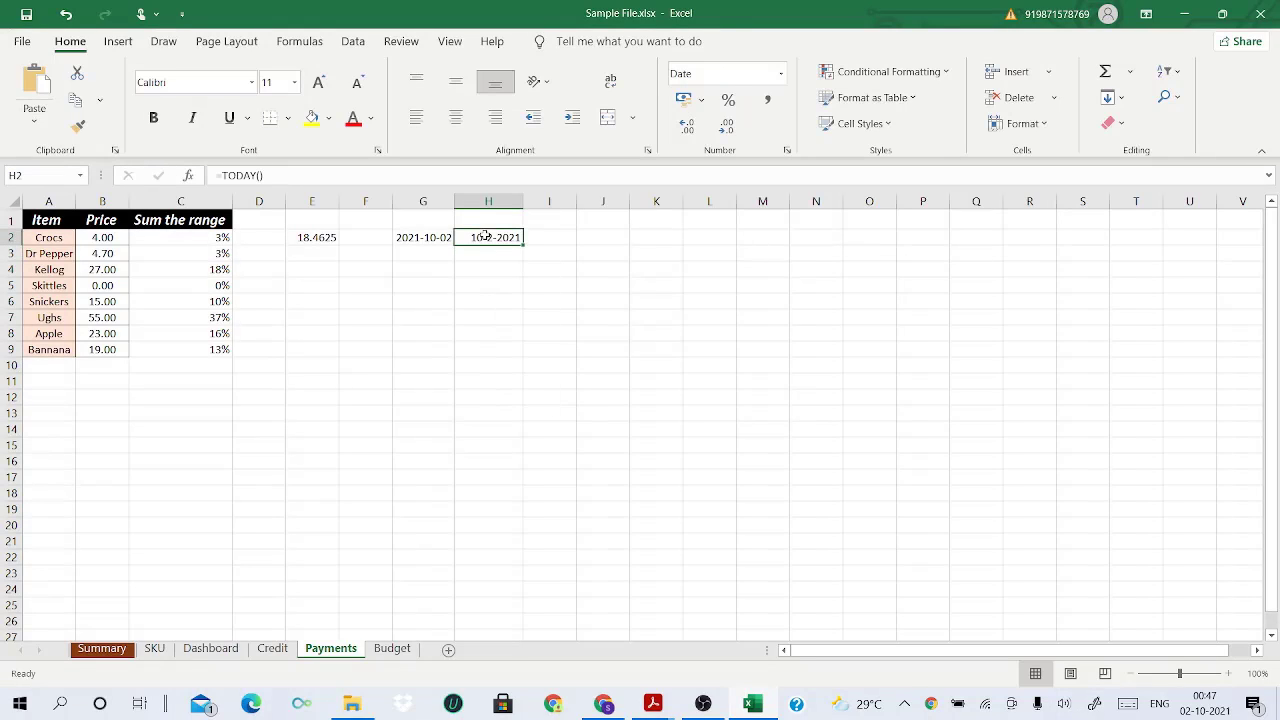
{"action": "left_click", "coordinate": [424, 238]}
{"action": "left_click", "coordinate": [529, 238]}
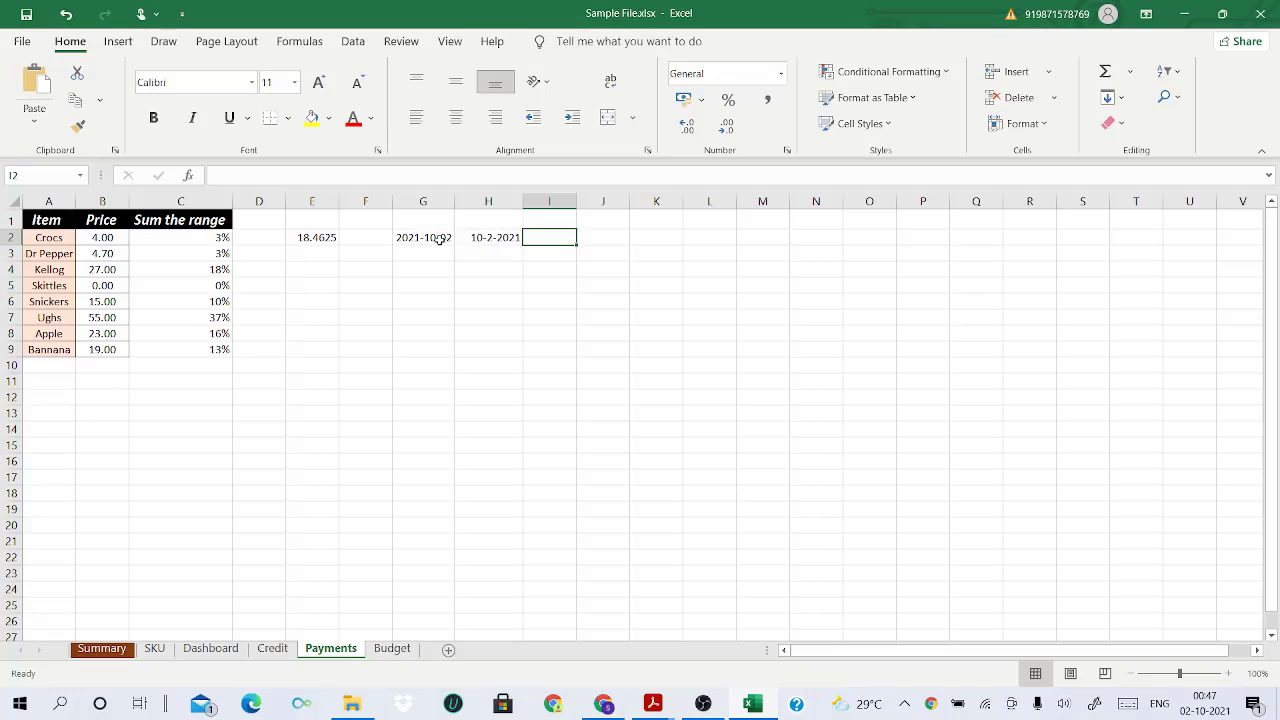
{"action": "left_click", "coordinate": [440, 240]}
{"action": "left_click", "coordinate": [500, 238]}
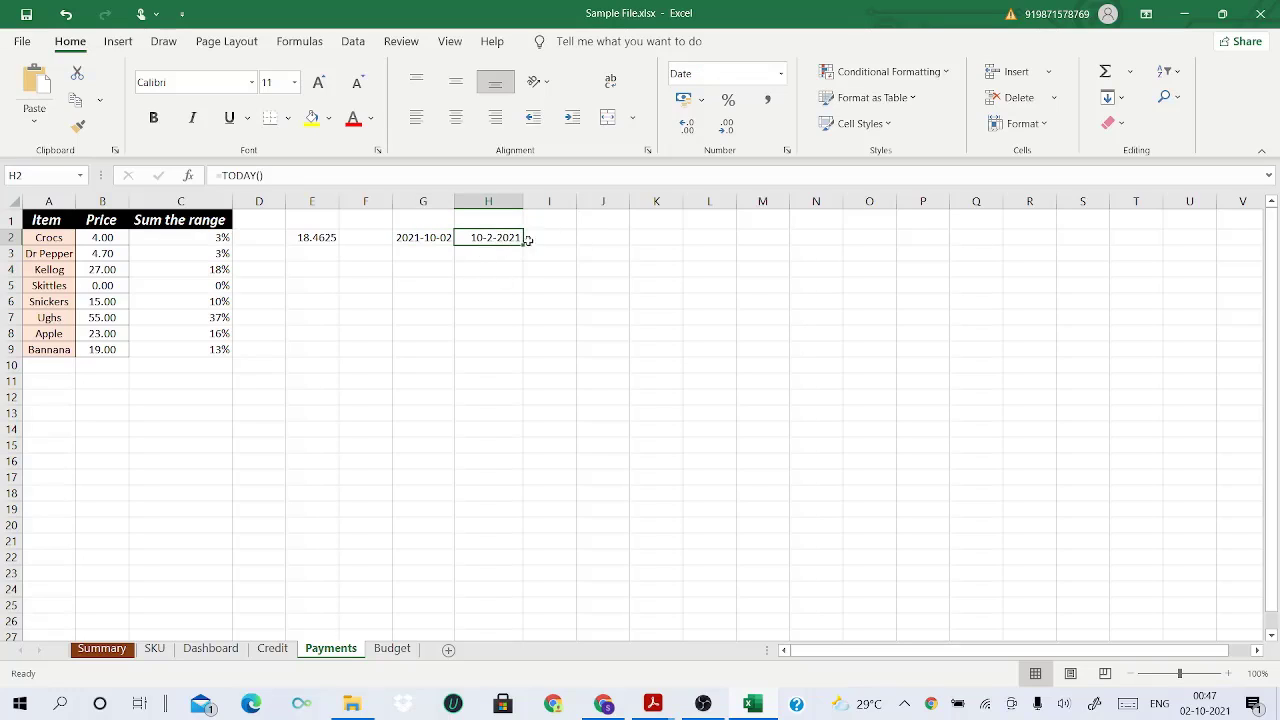
{"action": "left_click", "coordinate": [780, 78]}
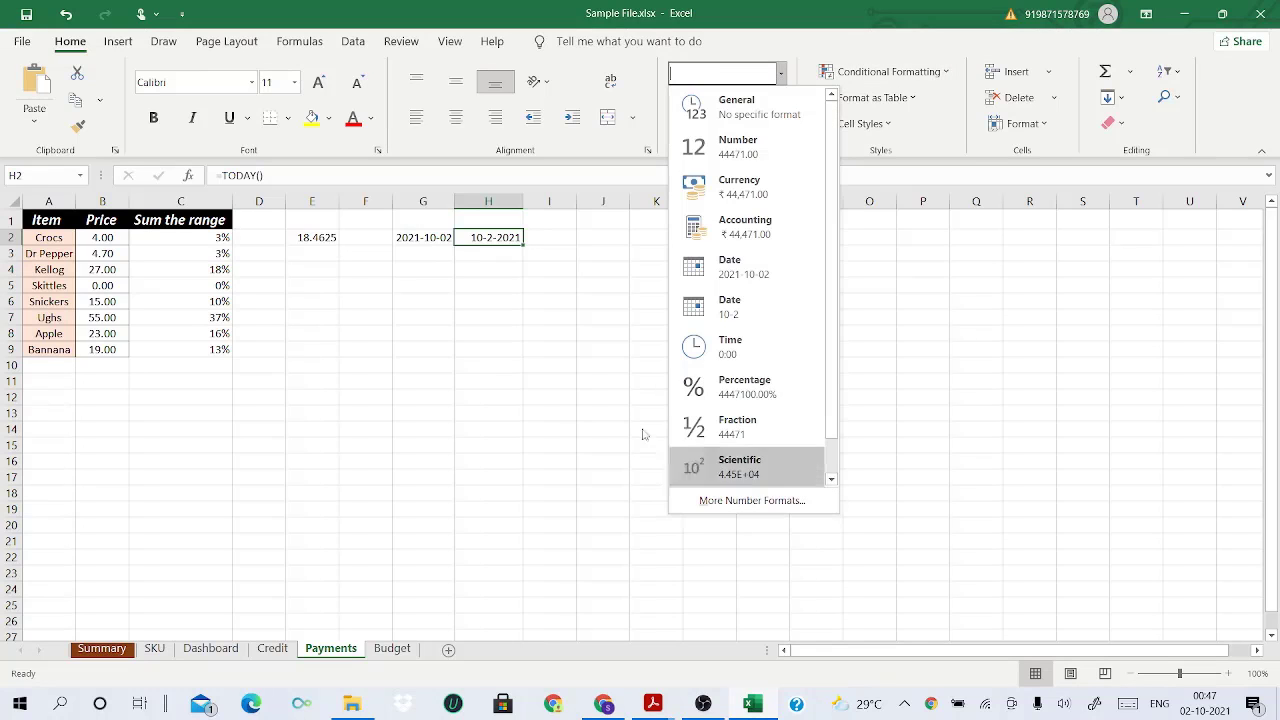
{"action": "left_click", "coordinate": [492, 250]}
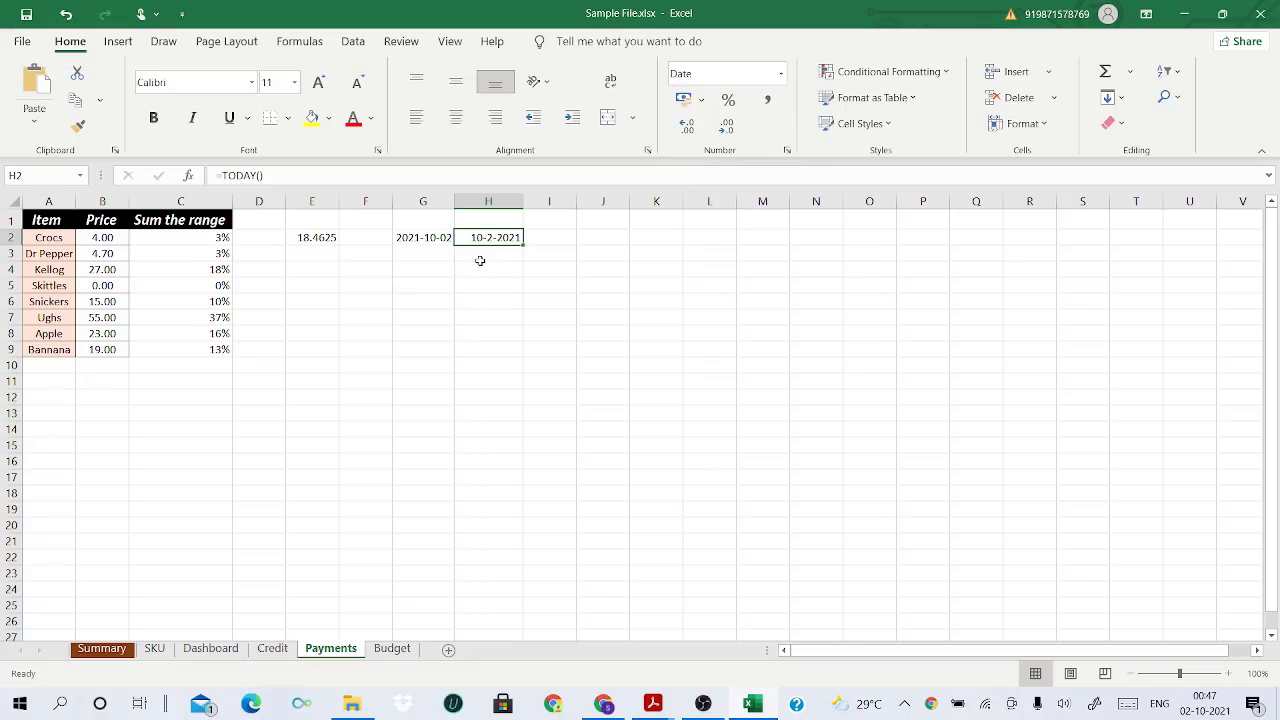
- Enter the formula =NOW() in H3, below the TODAY result, and reselect that cell
{"action": "left_click", "coordinate": [478, 257]}
{"action": "type", "text": "="}
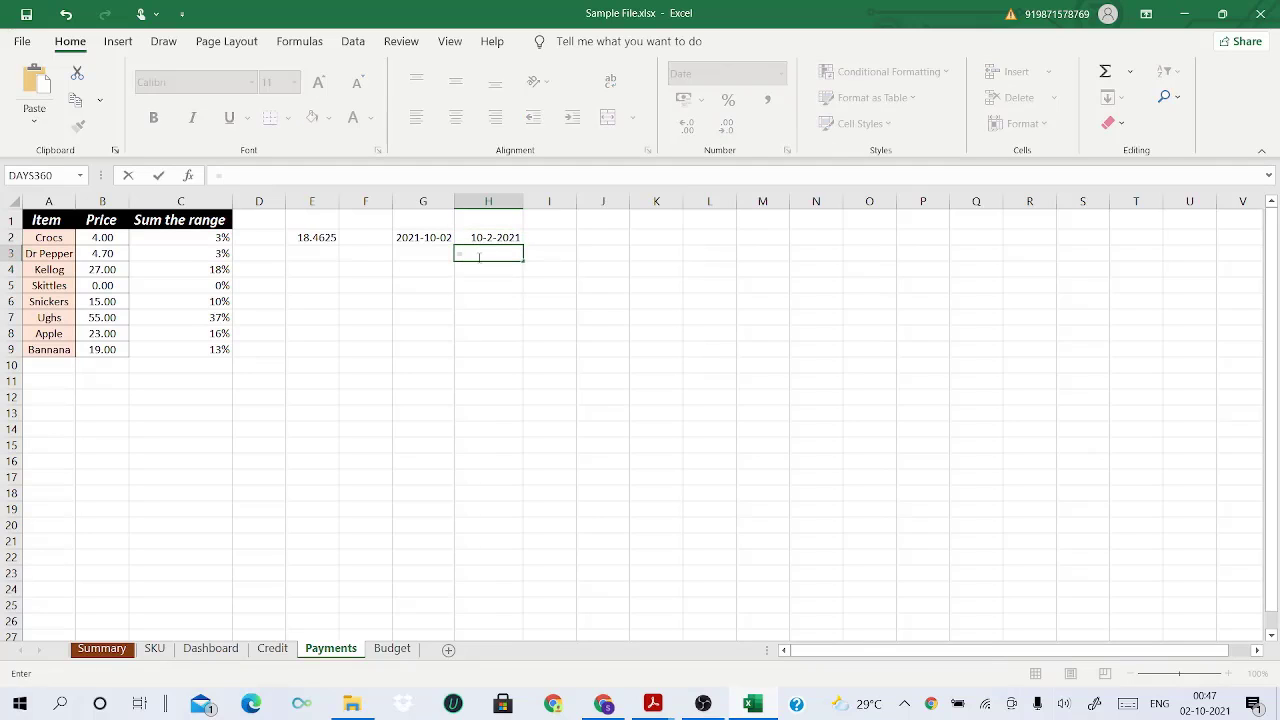
{"action": "type", "text": "n"}
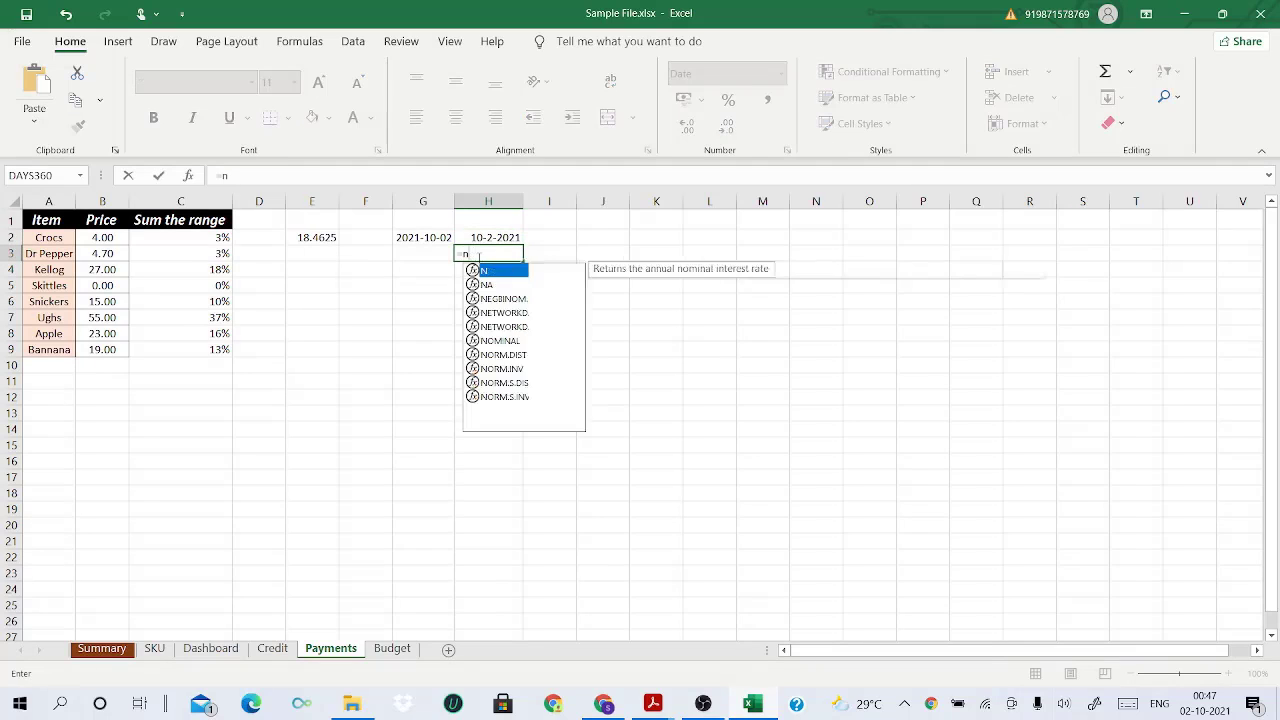
{"action": "type", "text": "ow"}
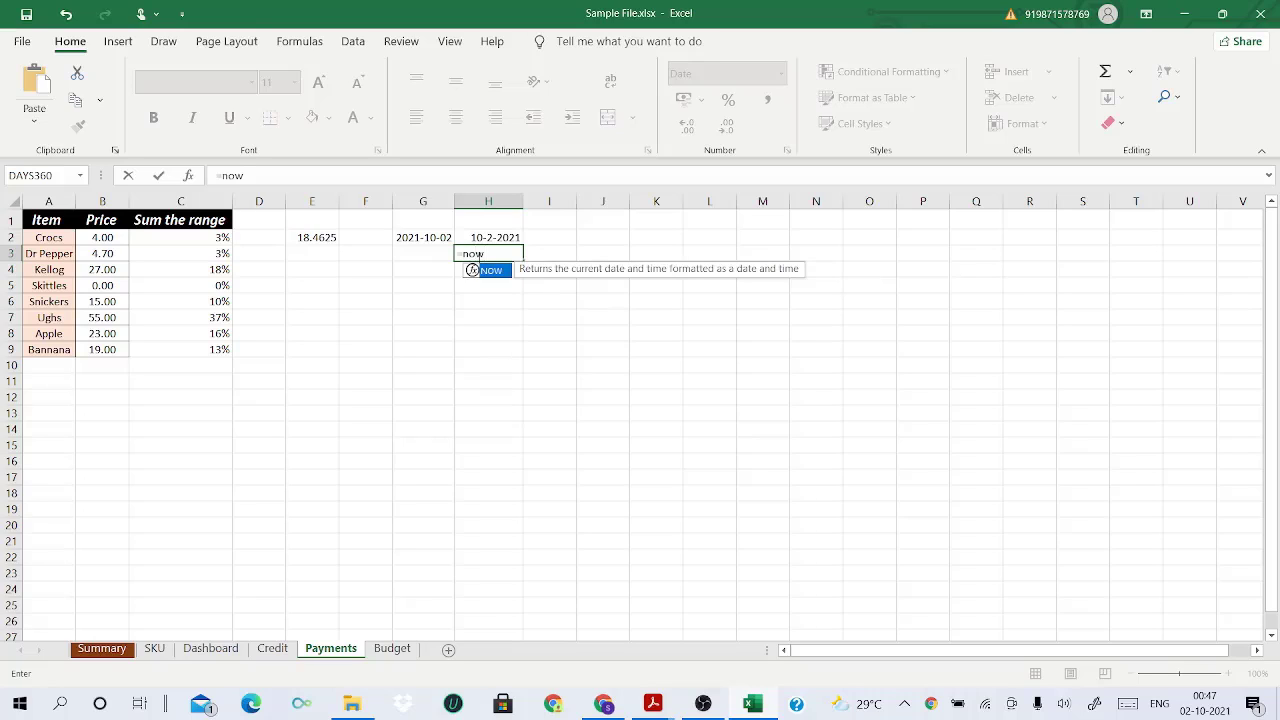
{"action": "double_click", "coordinate": [471, 270]}
{"action": "key", "text": "Return"}
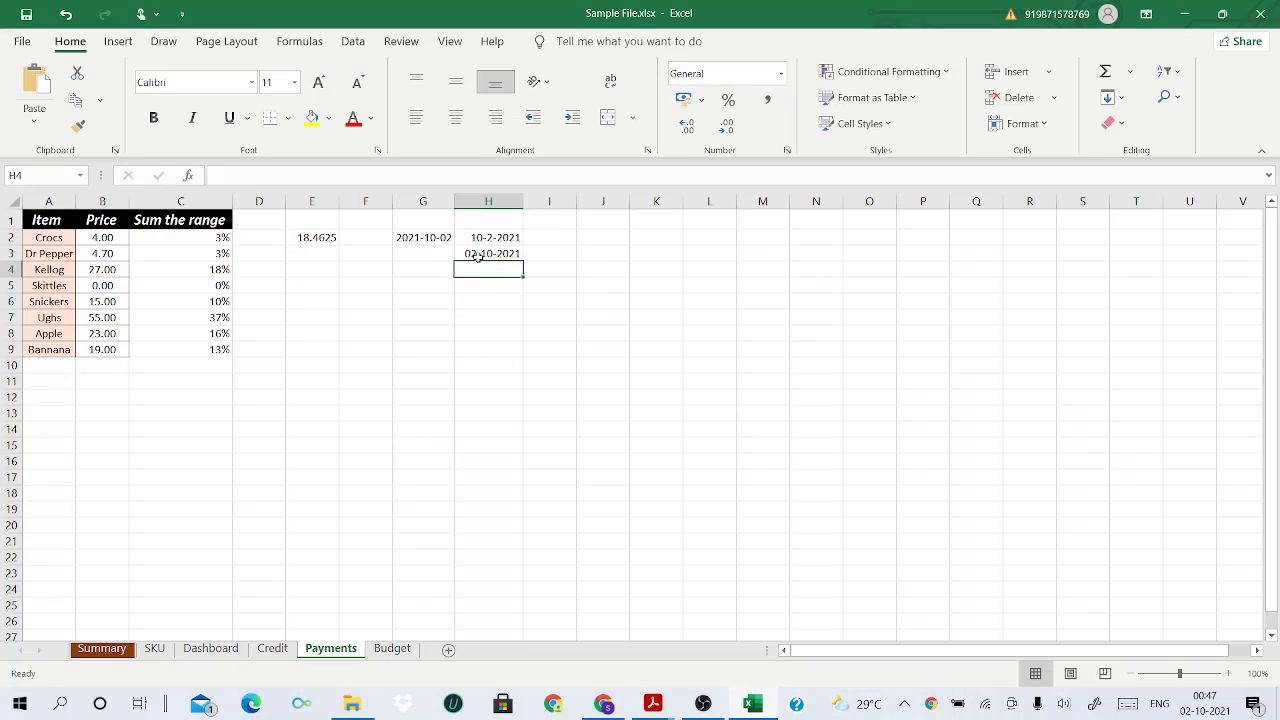
{"action": "left_click", "coordinate": [480, 254]}
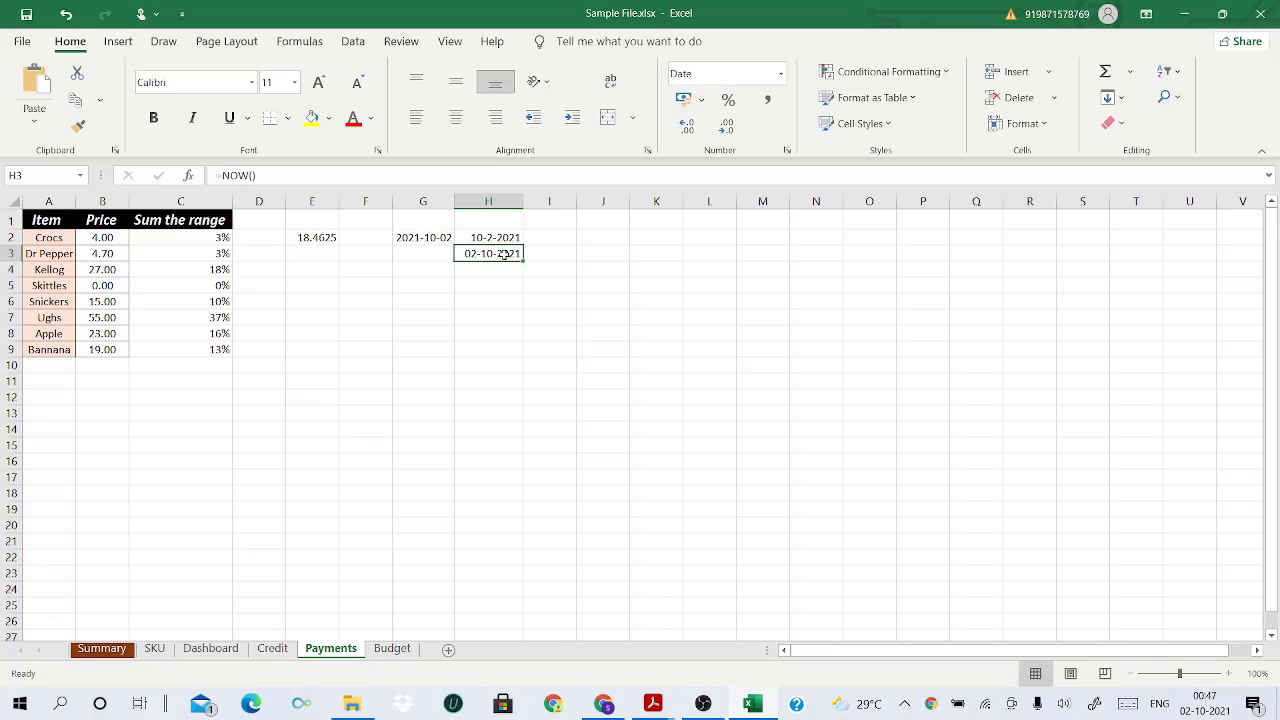
- Try to enter =now without parentheses in H4, and clear that cell
{"action": "left_click", "coordinate": [499, 269]}
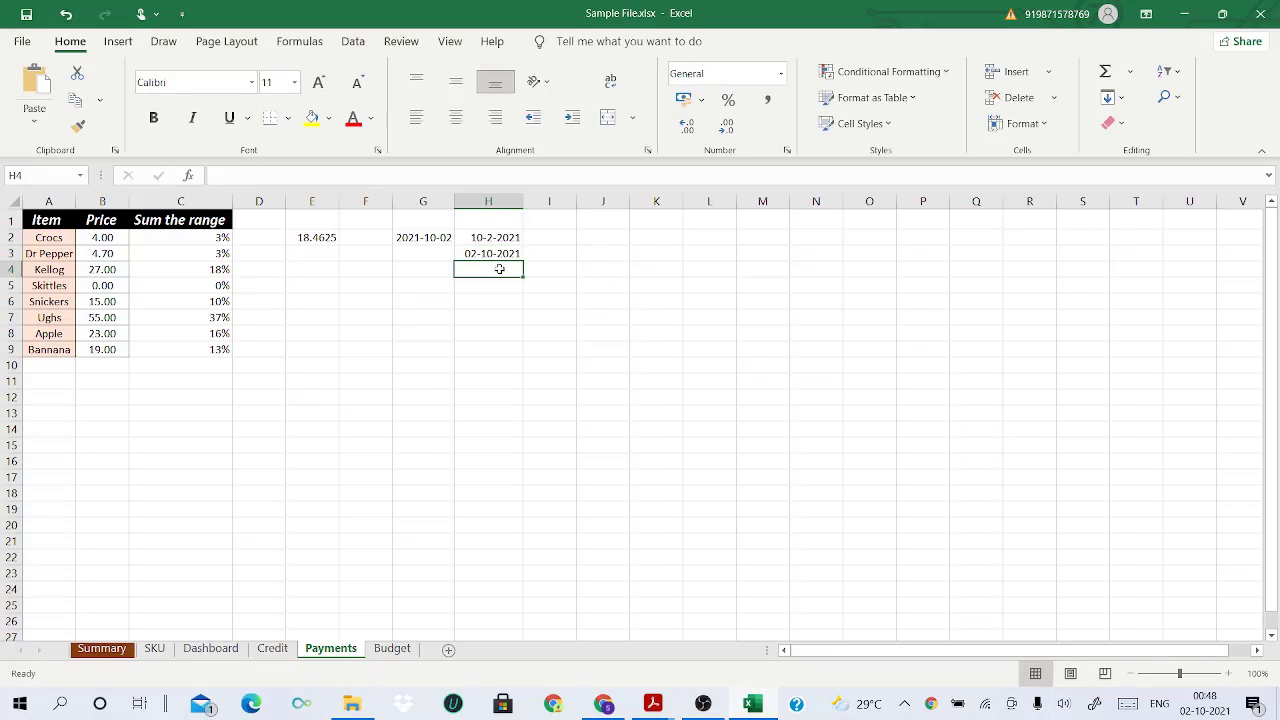
{"action": "type", "text": "=now"}
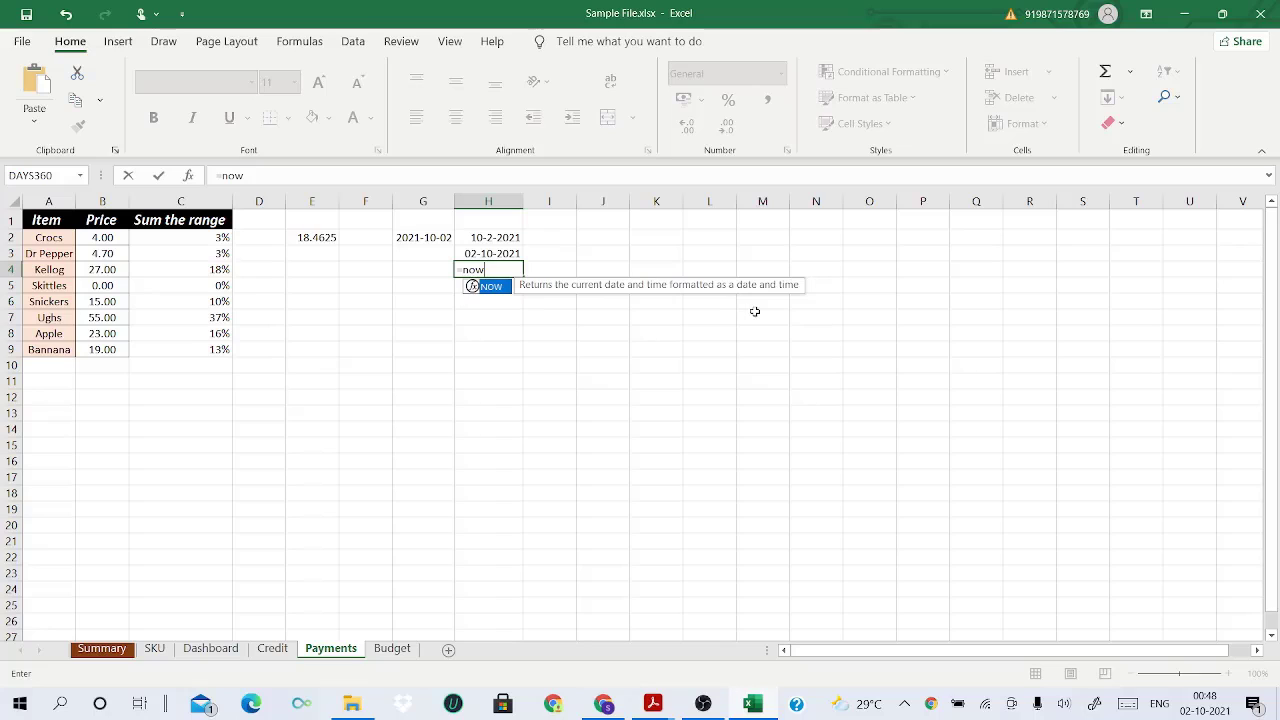
{"action": "key", "text": "Return"}
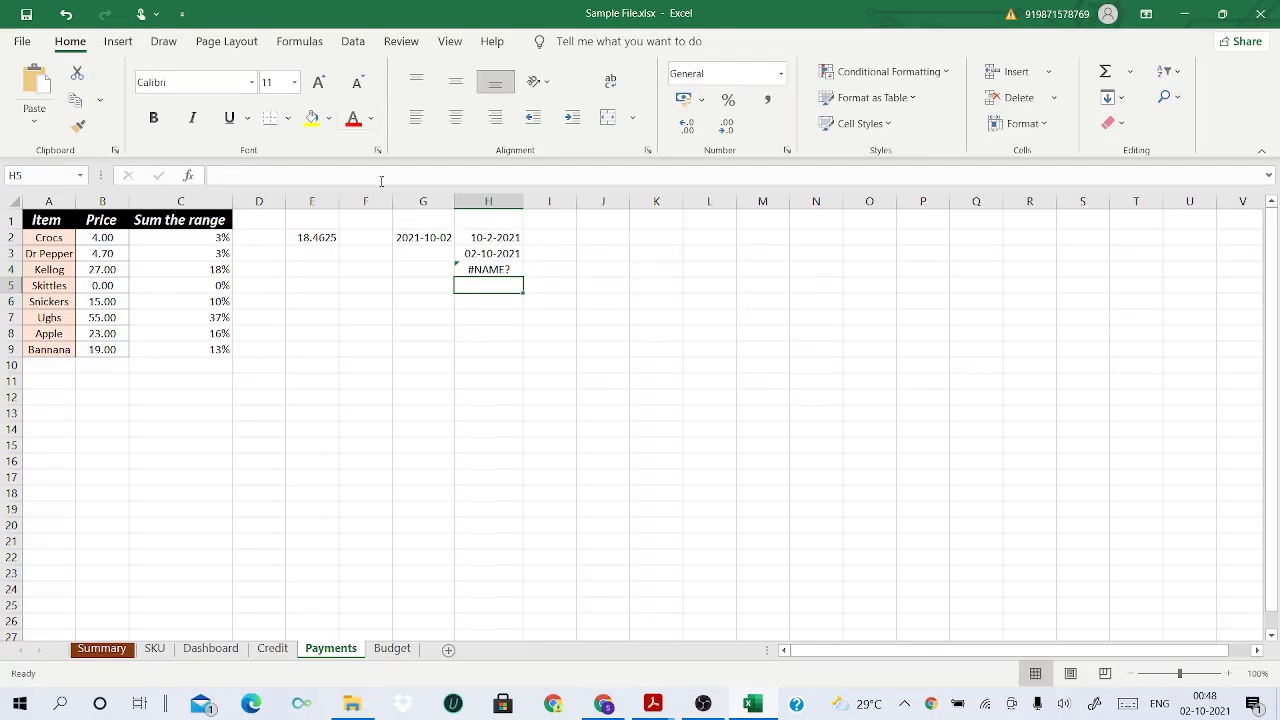
{"action": "left_click", "coordinate": [497, 270]}
{"action": "key", "text": "Delete"}
{"action": "left_click", "coordinate": [494, 262]}
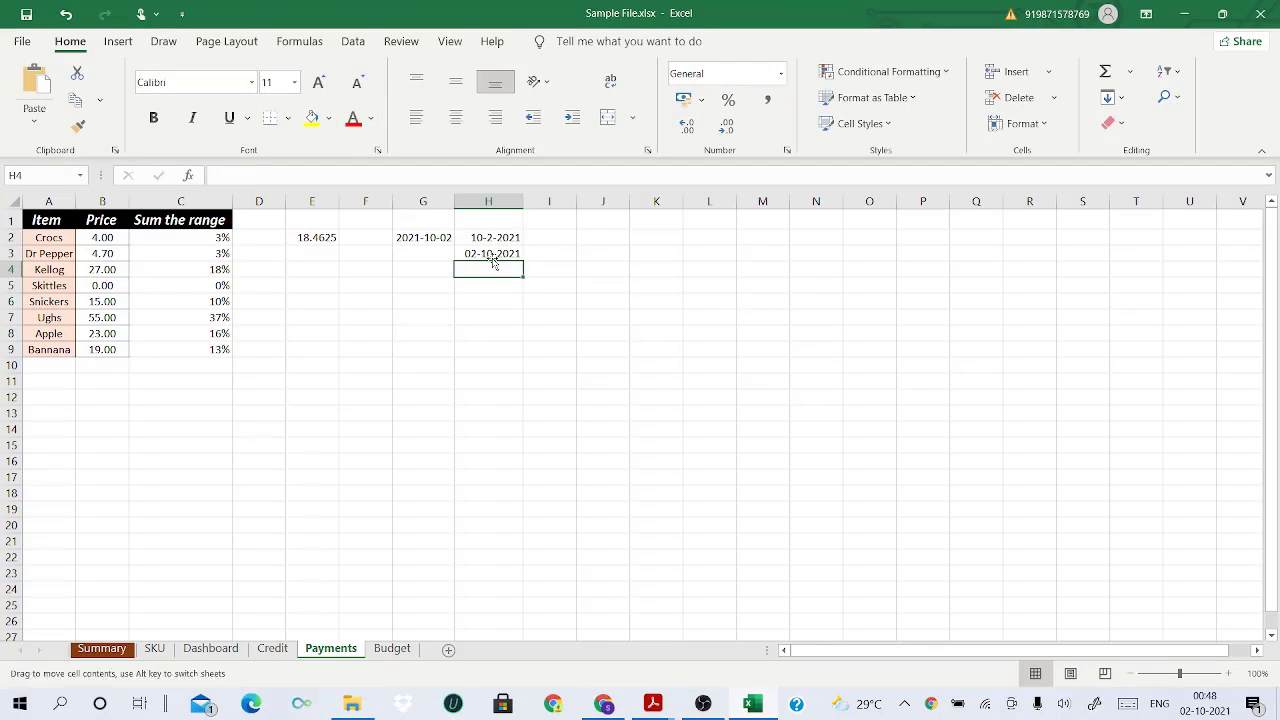
- Format H3 with the Time category, using type *13:30:55 and the English (India) locale
{"action": "left_click", "coordinate": [490, 253]}
{"action": "left_click", "coordinate": [782, 74]}
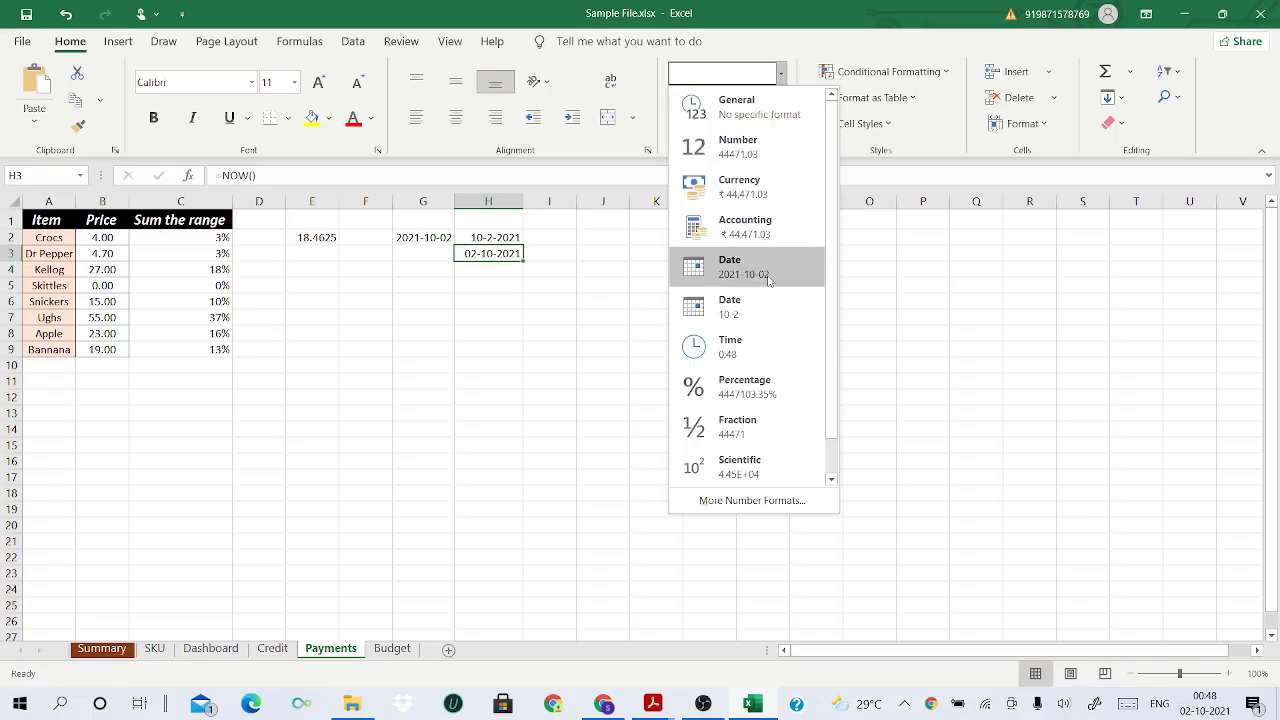
{"action": "left_click", "coordinate": [745, 501]}
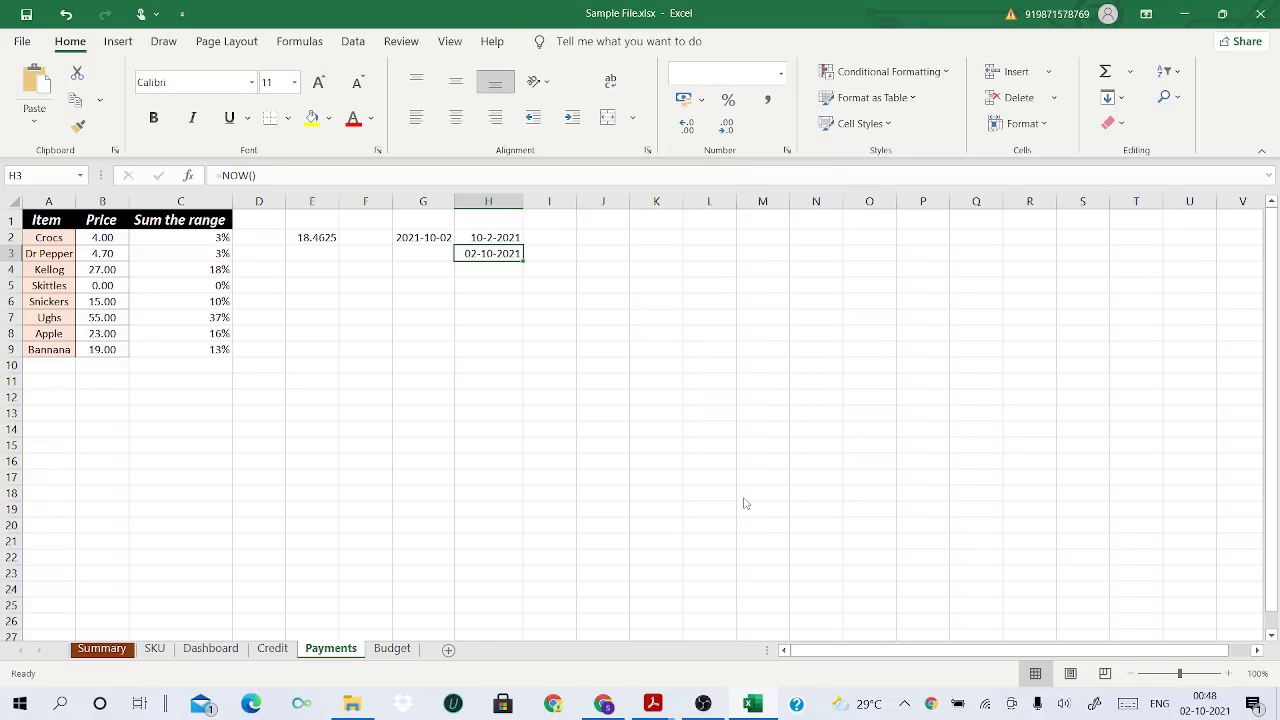
{"action": "scroll", "coordinate": [450, 383], "scroll_direction": "down", "scroll_amount": 2}
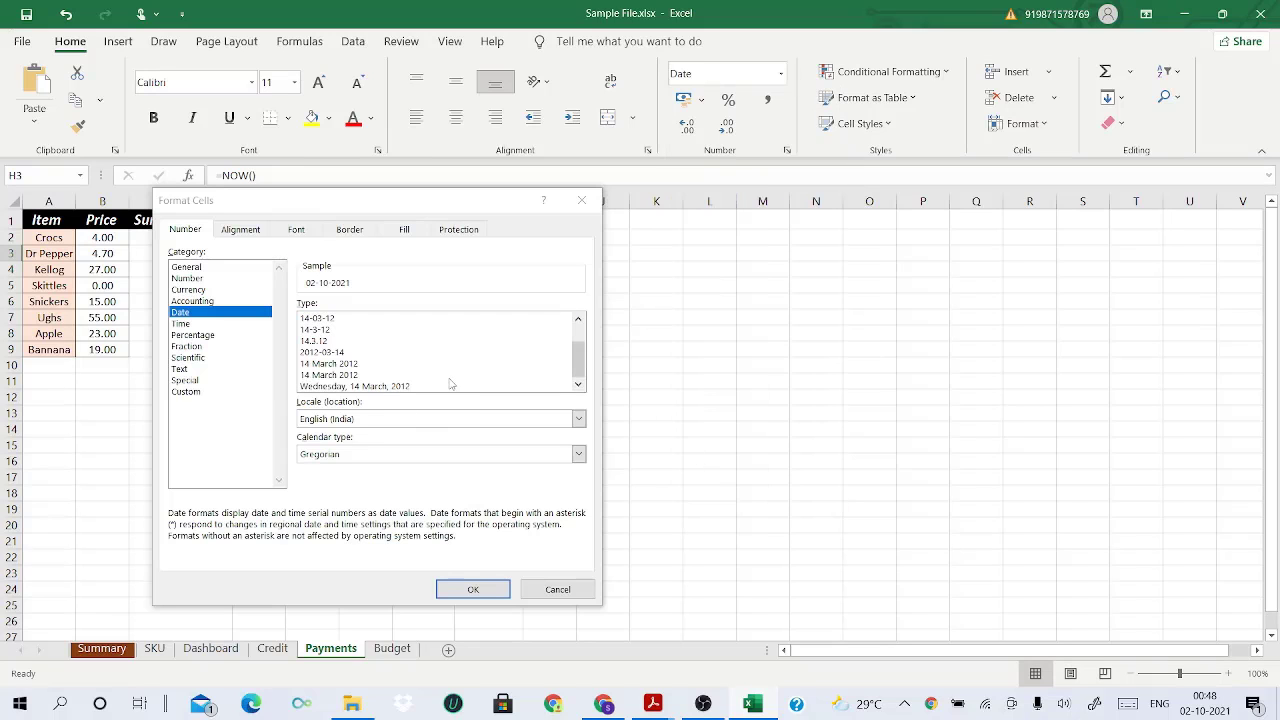
{"action": "left_click", "coordinate": [229, 325]}
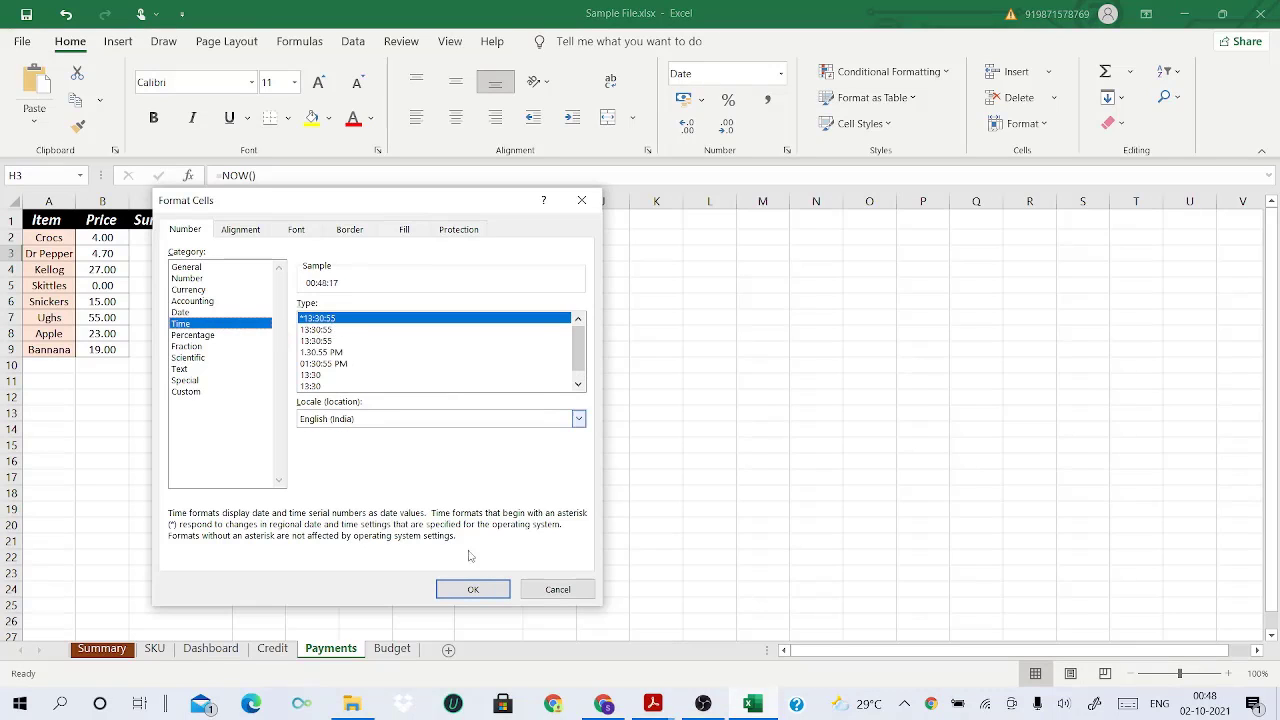
{"action": "left_click", "coordinate": [491, 592]}
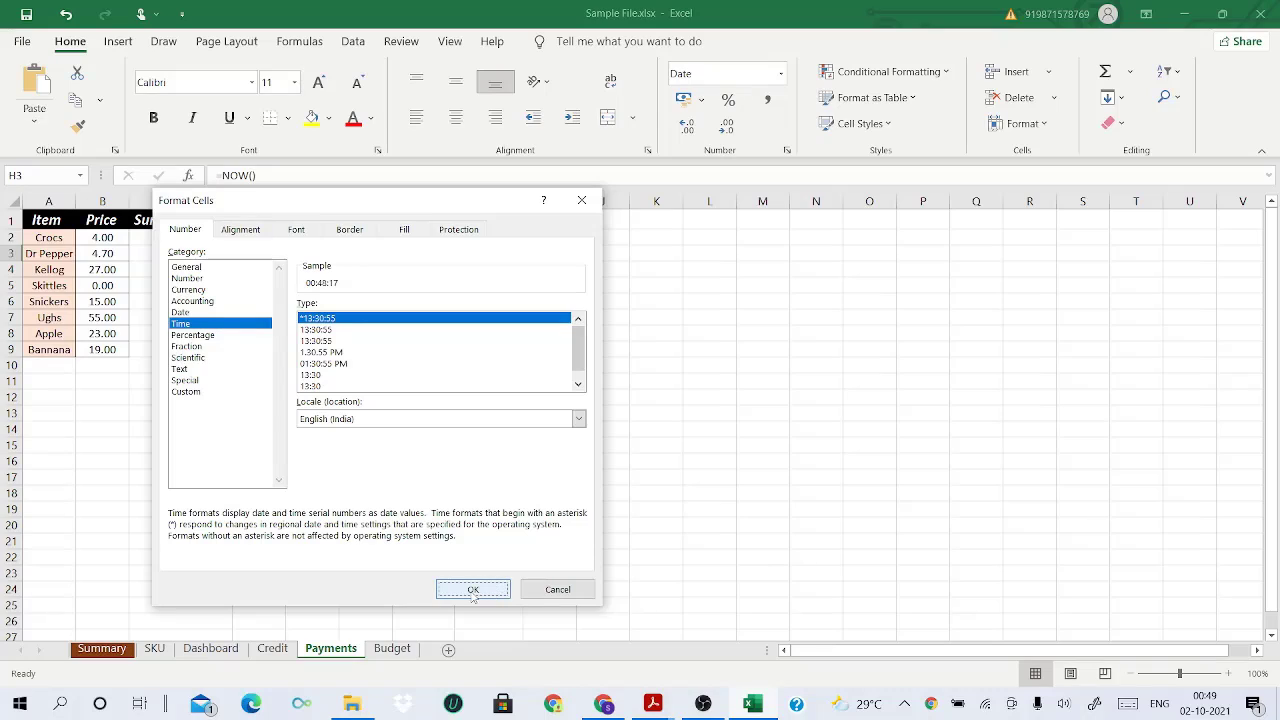
{"action": "left_click", "coordinate": [473, 590]}
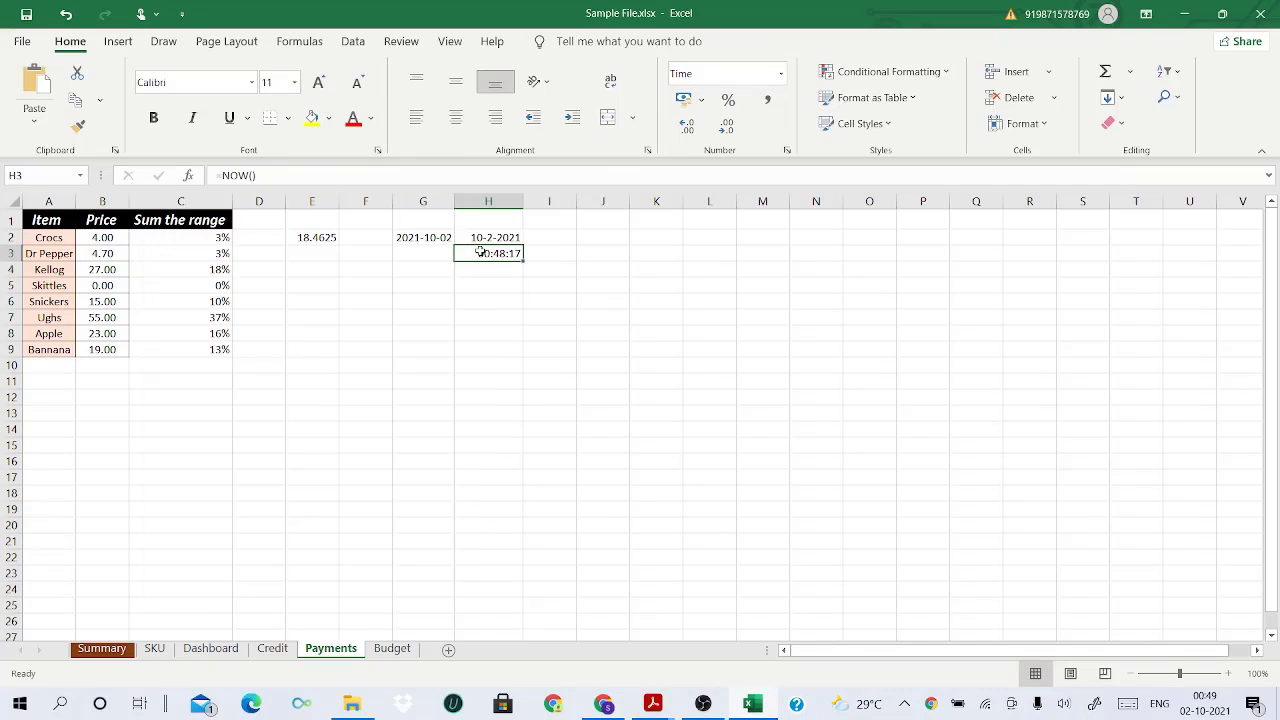
- Review the number formats offered for H3, select H2 and bring up the formula function library
{"action": "left_click", "coordinate": [782, 74]}
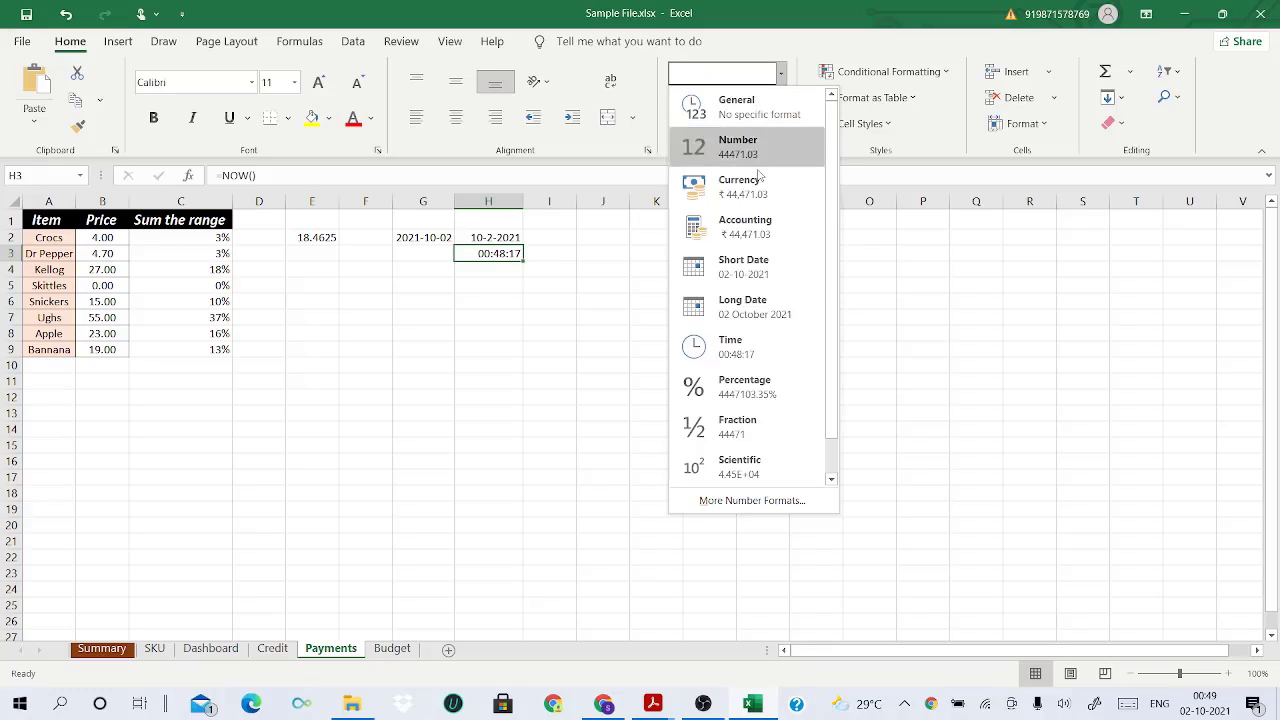
{"action": "left_click", "coordinate": [492, 240]}
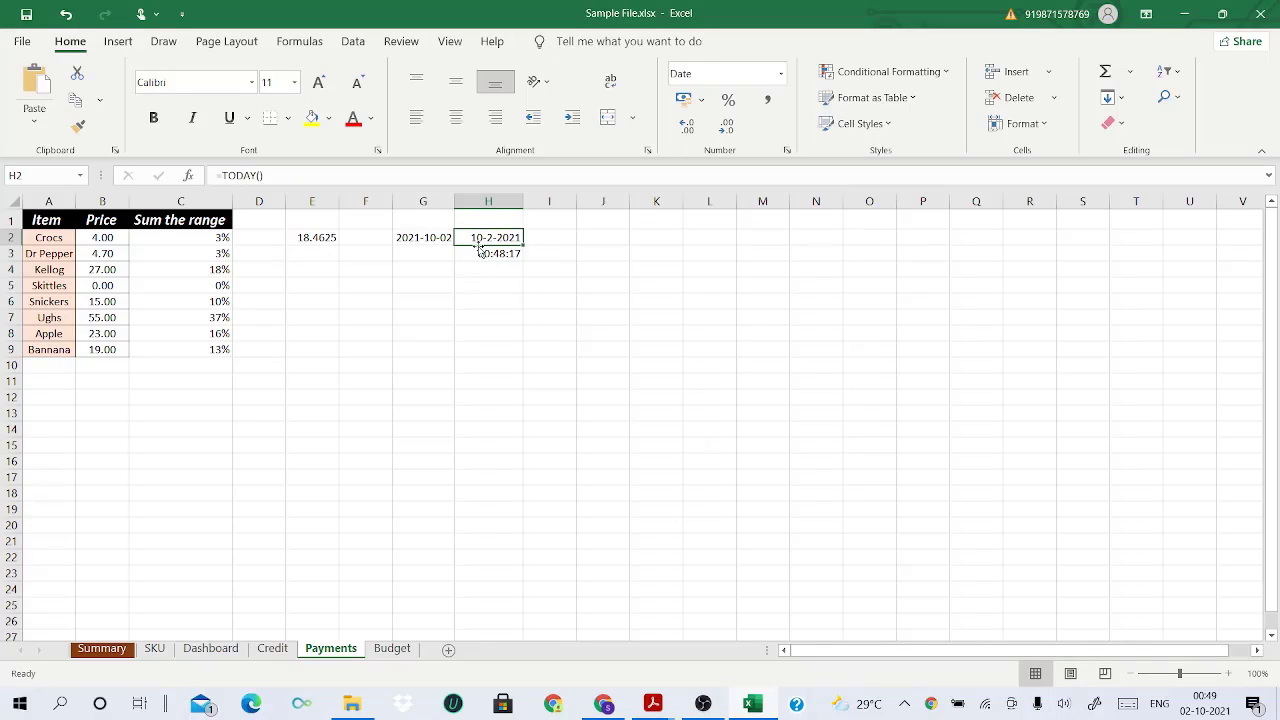
{"action": "left_click", "coordinate": [299, 41]}
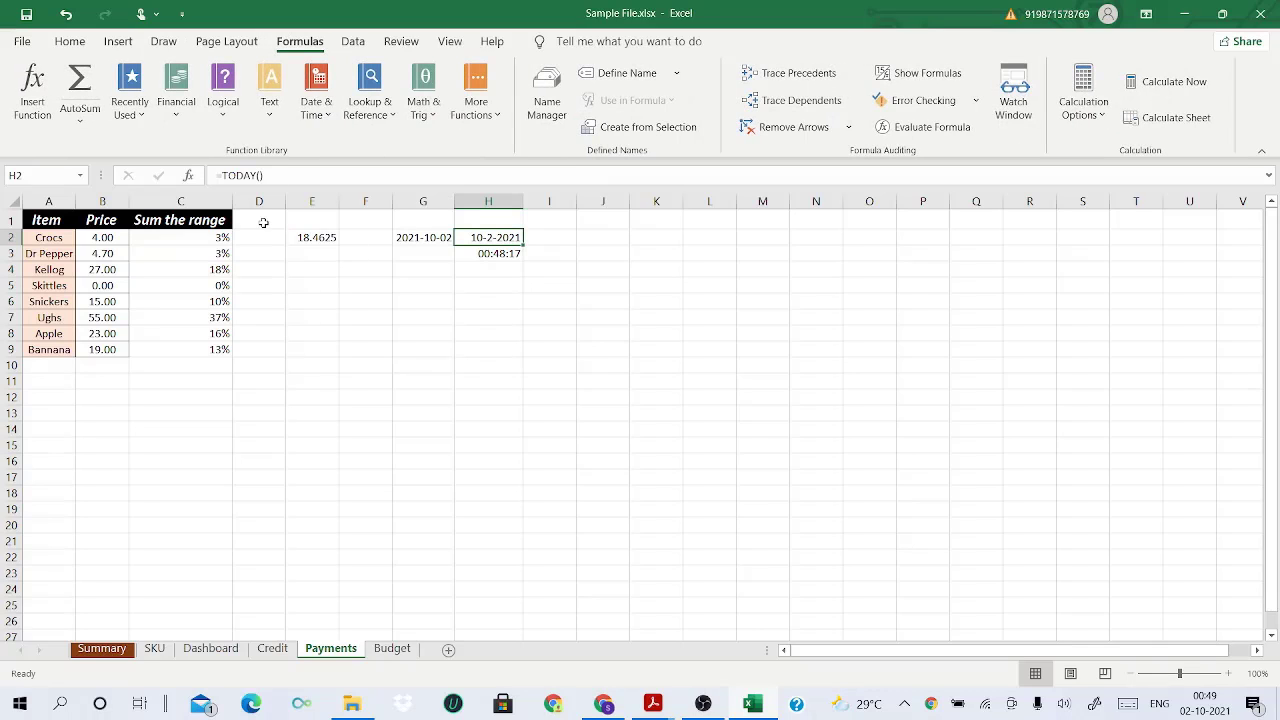